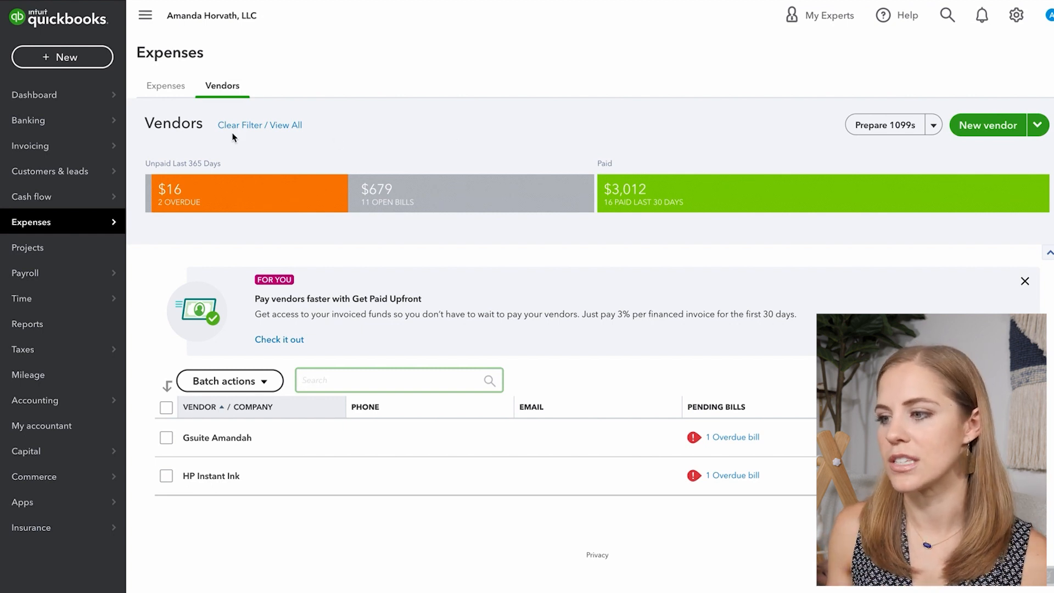
Open the reports page and look over the standard reports and the custom reports list.
click(30, 327)
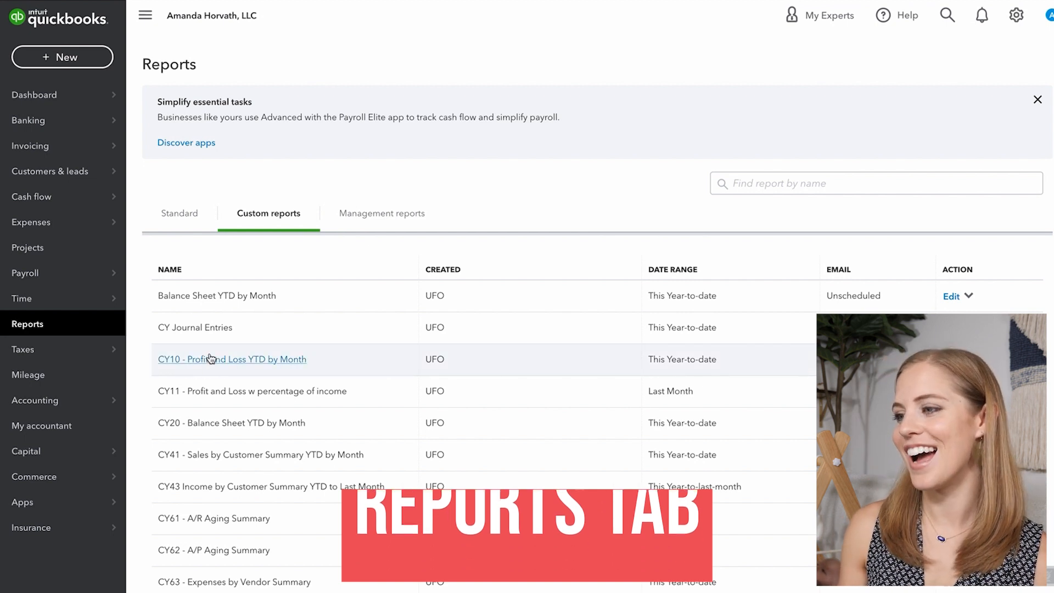
click(168, 219)
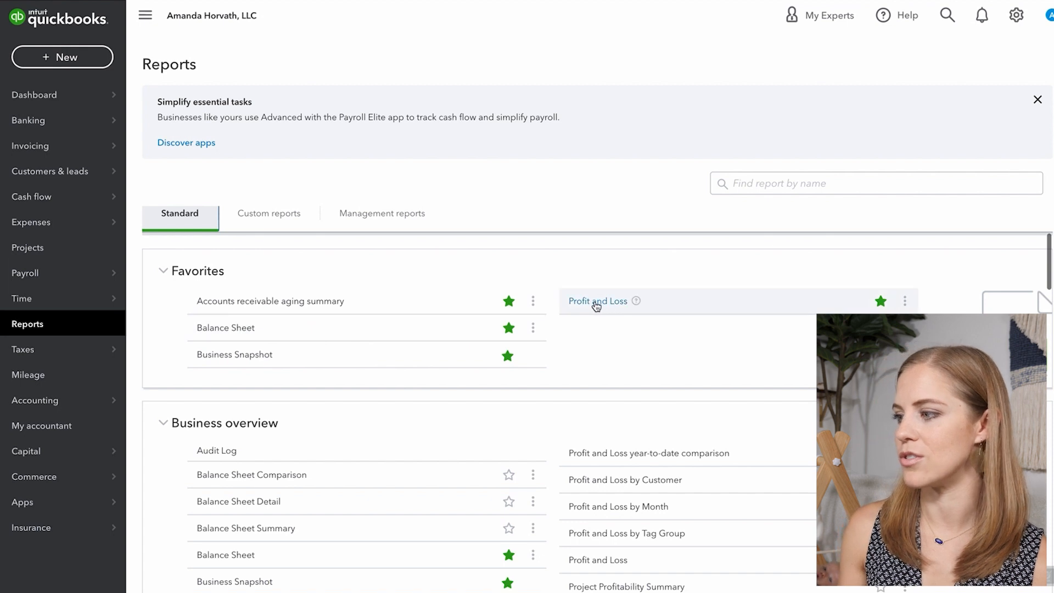
scroll(610, 360, down, 3)
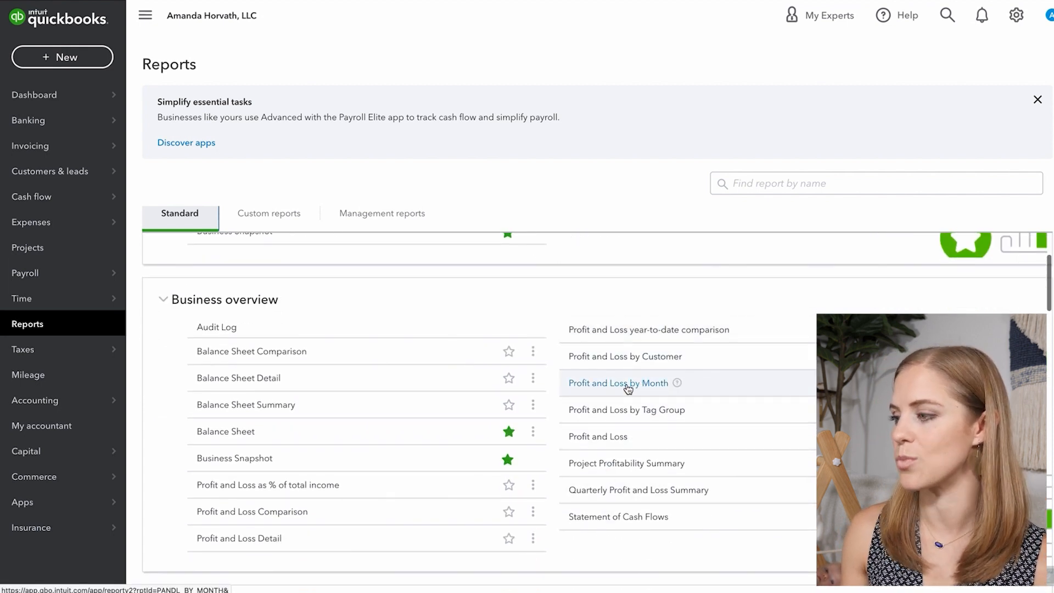
click(299, 220)
scroll(312, 340, up, 3)
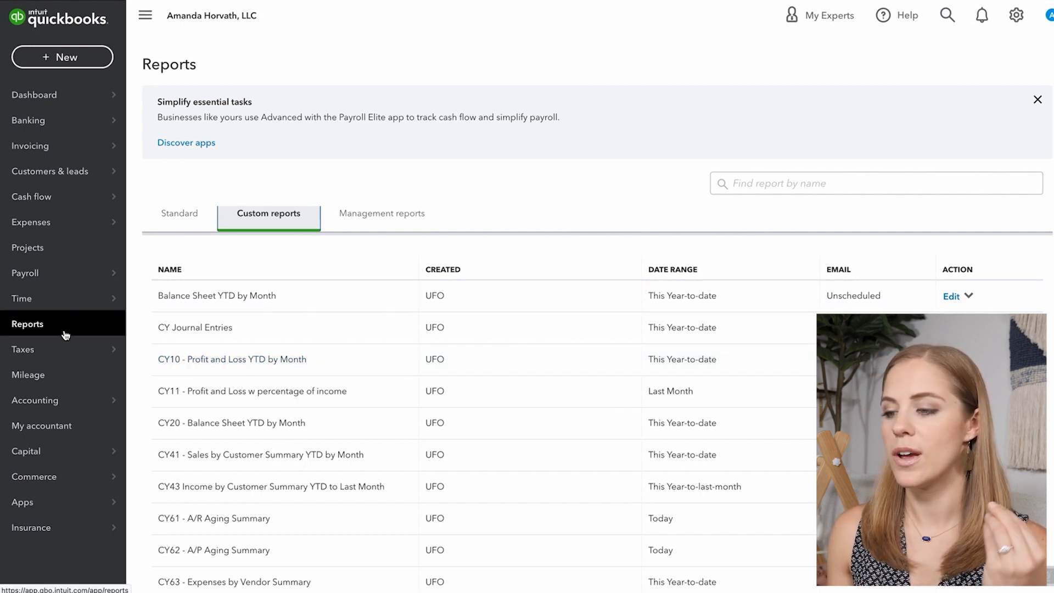
Open the chart of accounts from the accounting section.
mouse_move(52, 412)
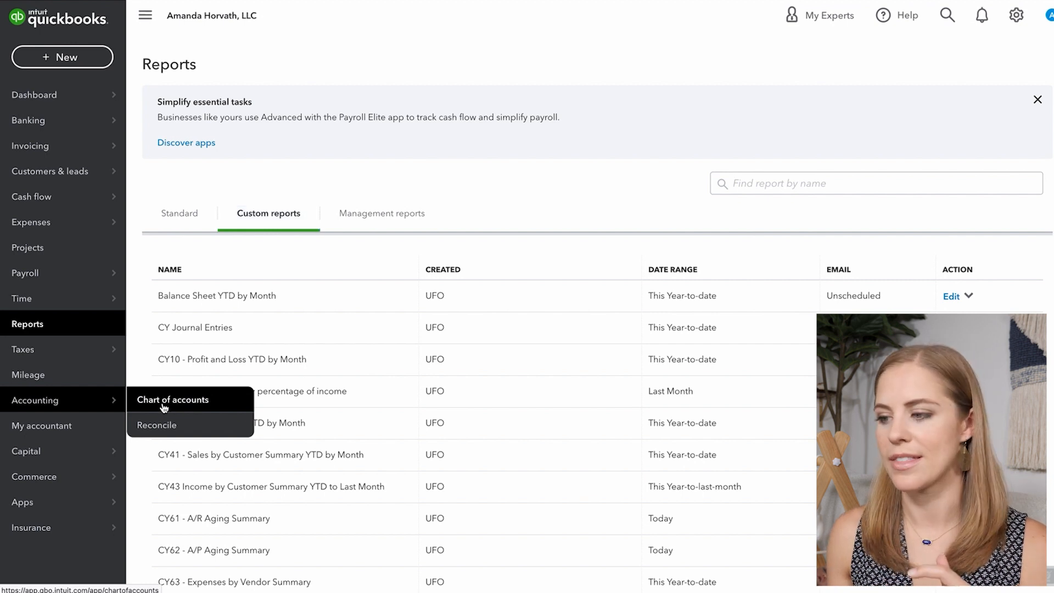
click(163, 407)
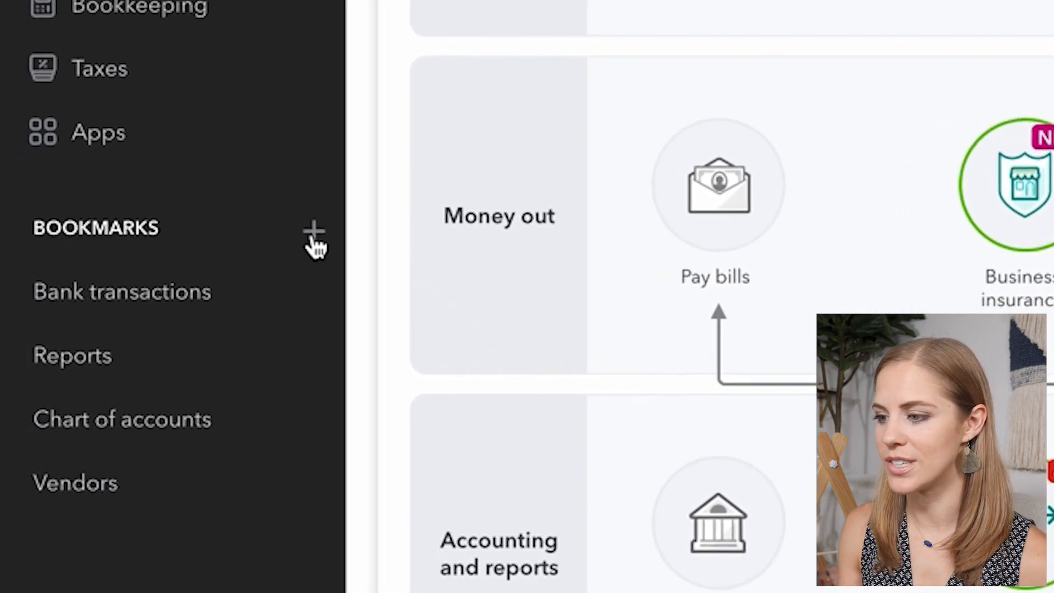
Review the available bookmarks and save the selection of Bank transactions, Chart of accounts, Reports and Vendors.
click(315, 242)
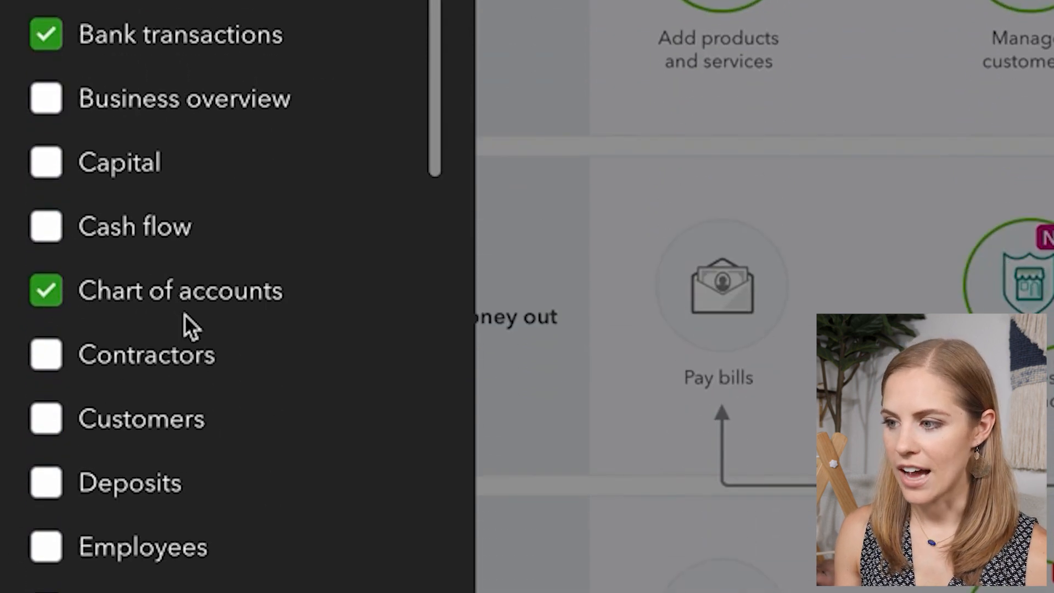
scroll(184, 314, down, 10)
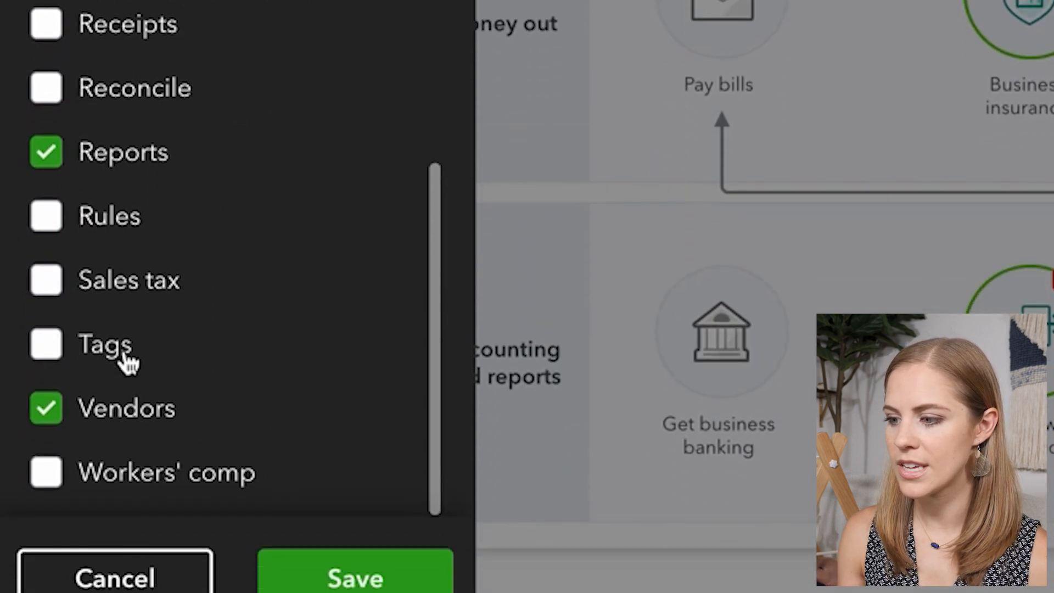
click(395, 555)
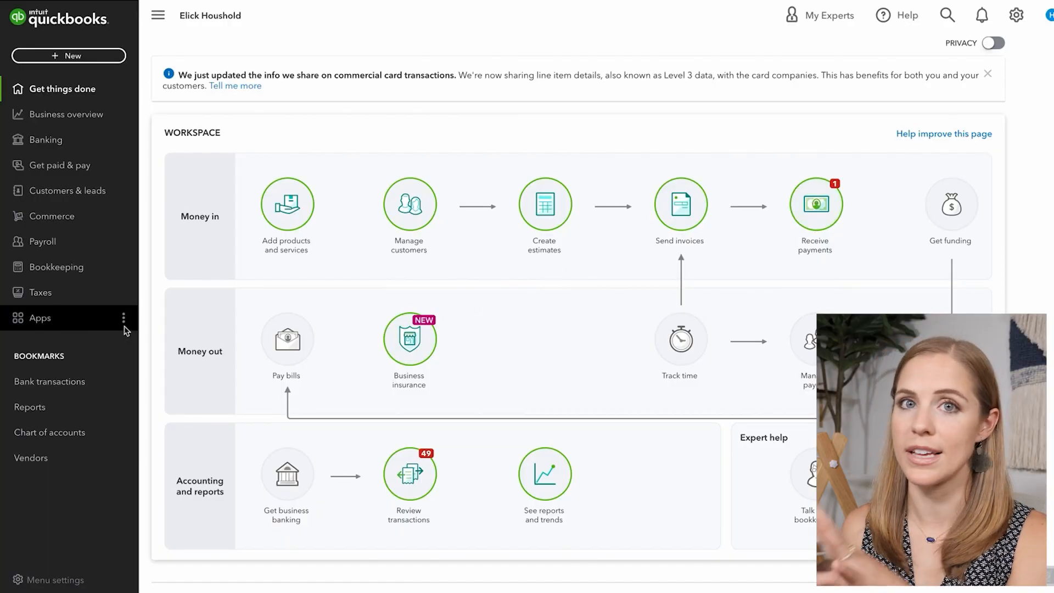
Open the custom report P&L March 2022-Present from the reports list and bring its expense categories into view.
click(47, 411)
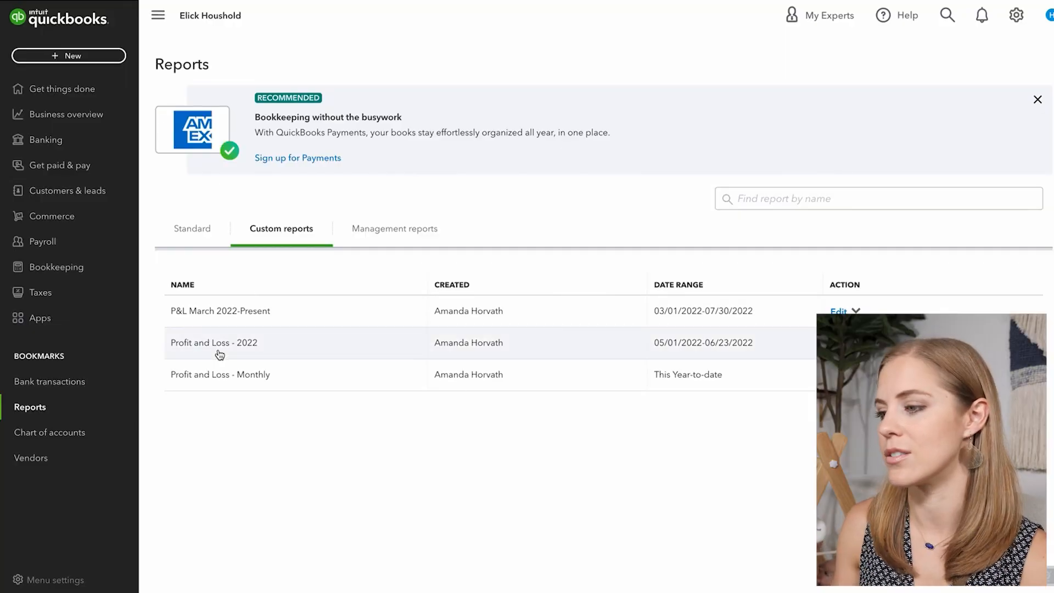
click(227, 312)
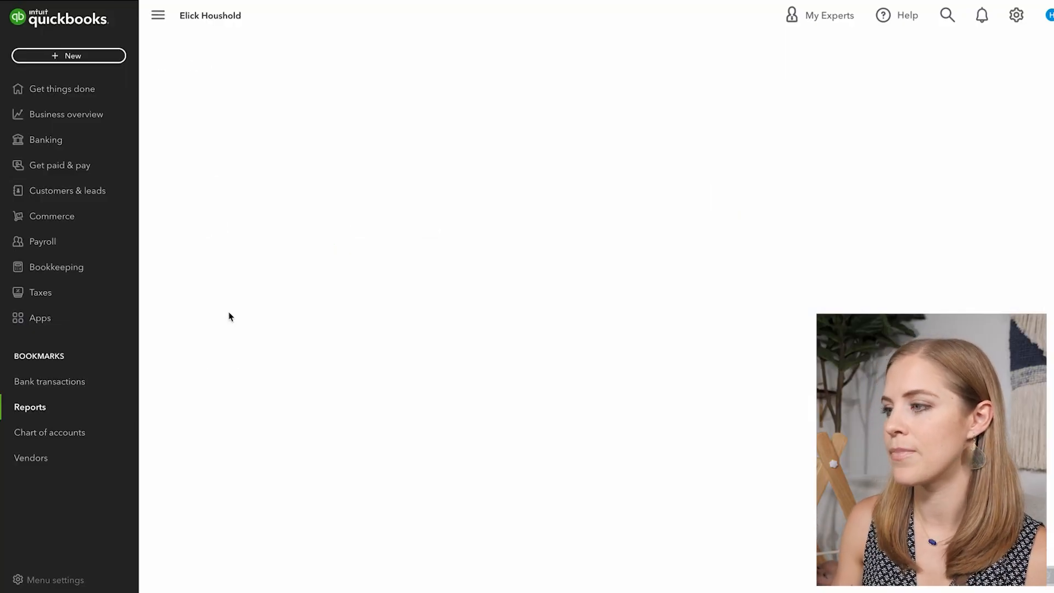
scroll(264, 436, down, 5)
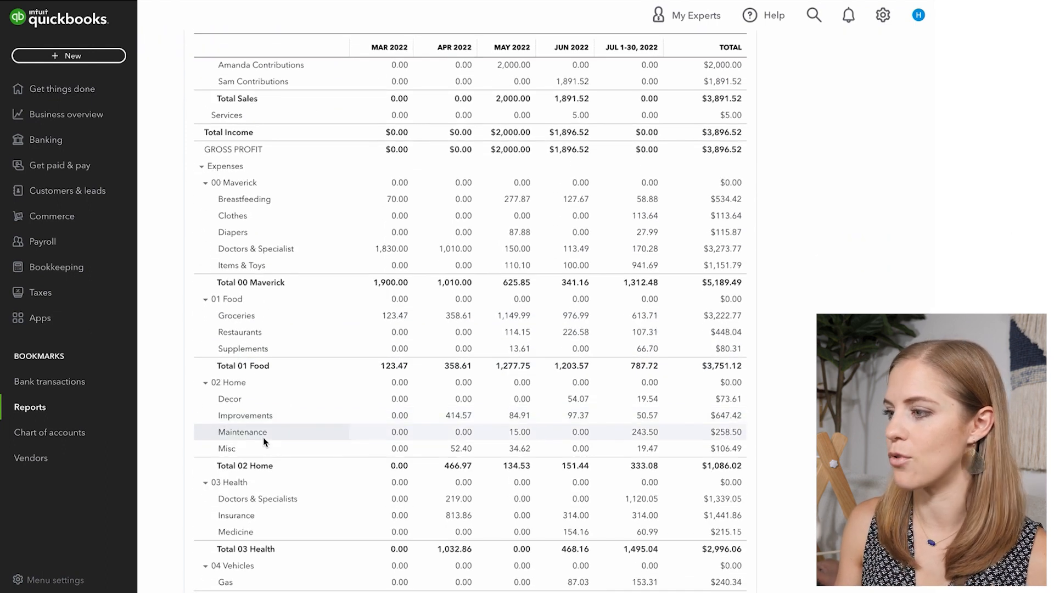
Collapse the Sales group and expense categories 00 through 04 and 08 Accidental Charges in the Profit and Loss by Month report.
click(205, 183)
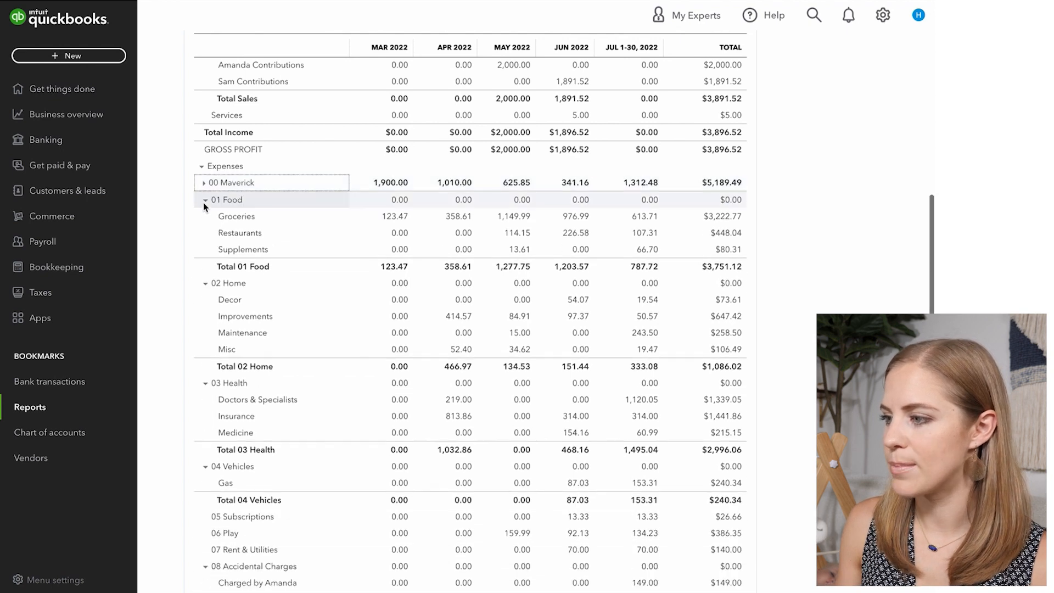
click(203, 200)
click(205, 217)
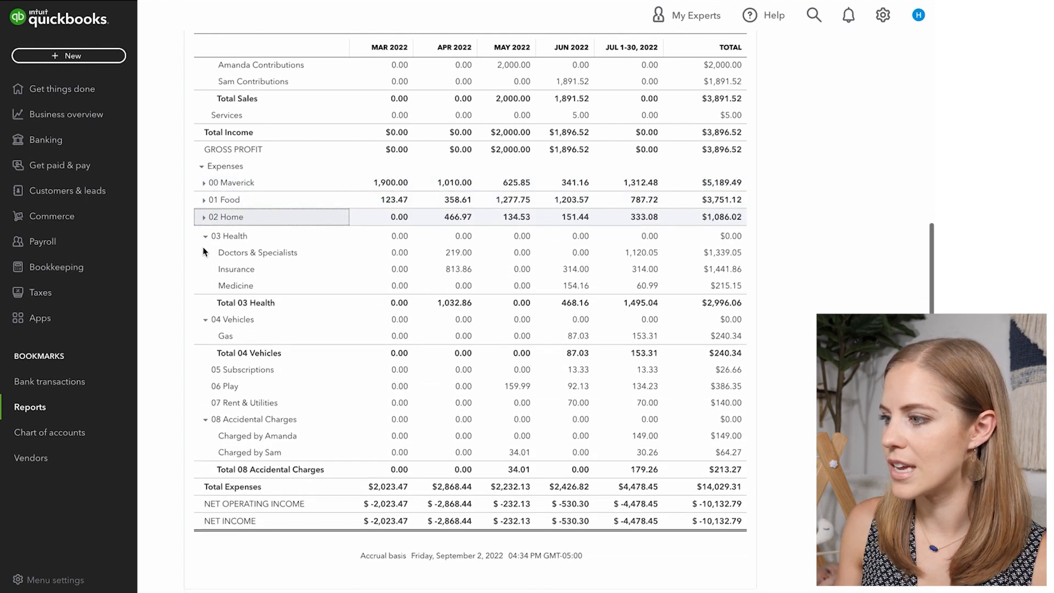
click(205, 232)
click(204, 299)
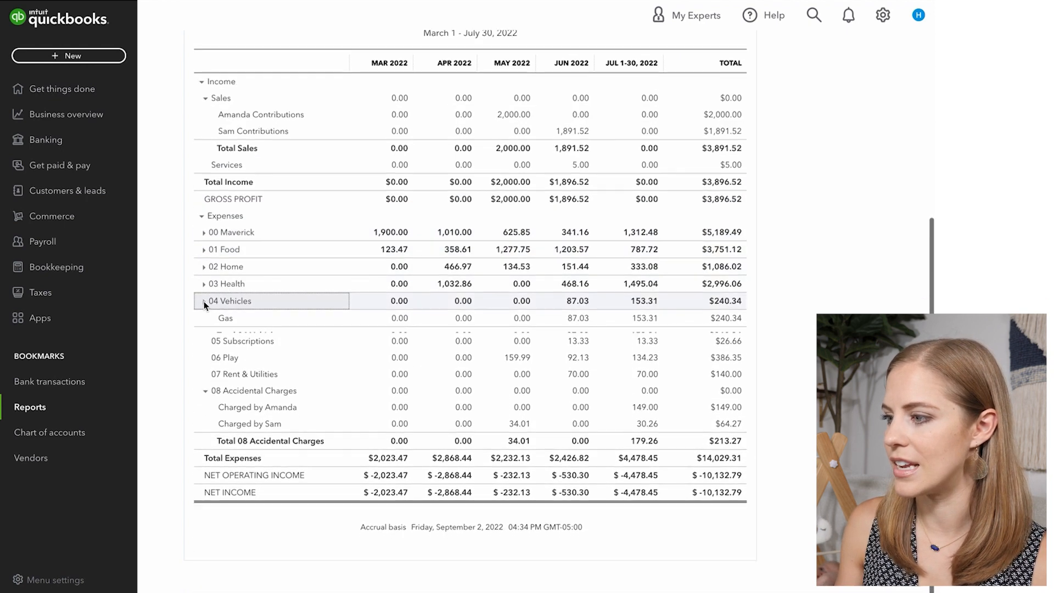
click(202, 389)
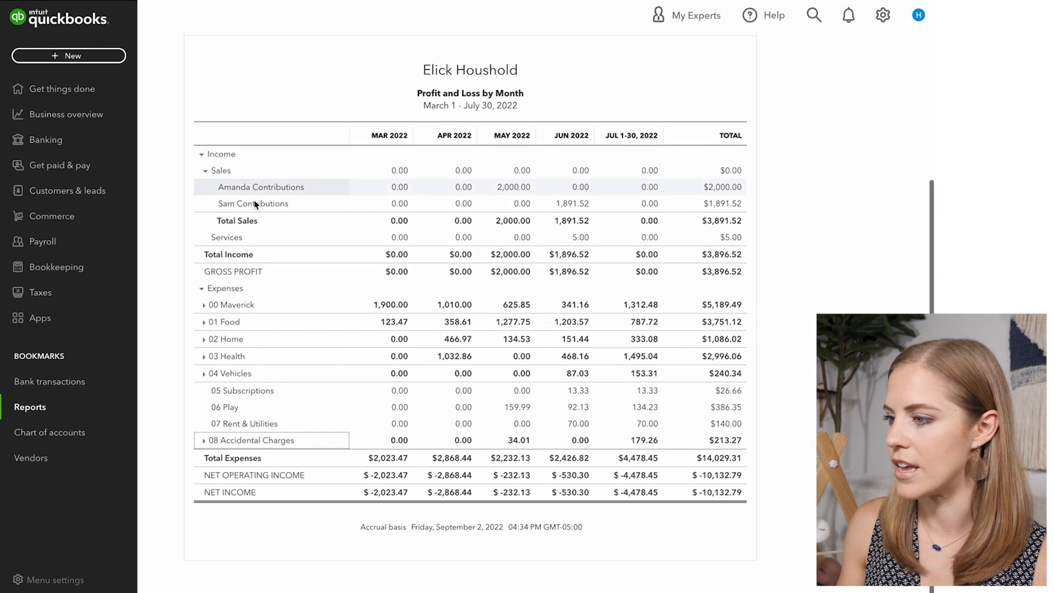
click(205, 170)
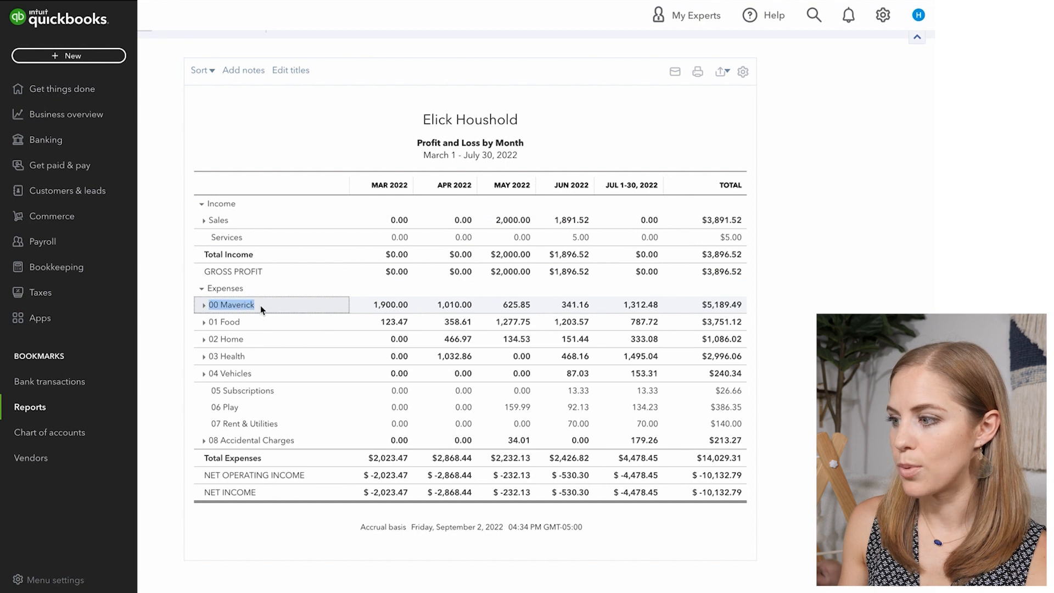
Expand expense categories 00 and 01 Food in turn to examine their subcategories, collapsing each again.
drag(261, 305, 209, 326)
click(145, 340)
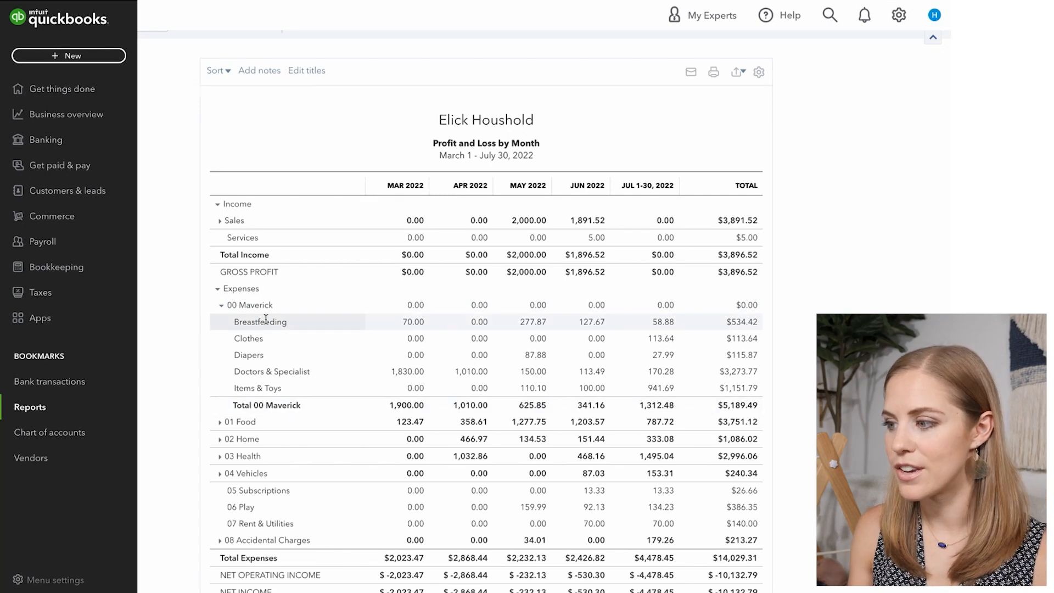
click(219, 307)
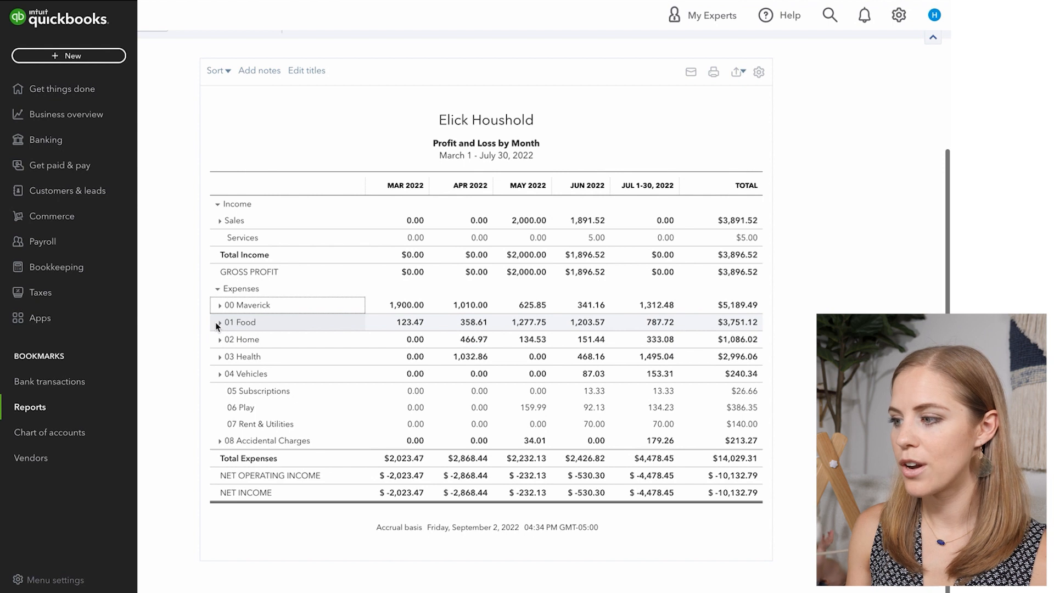
click(218, 323)
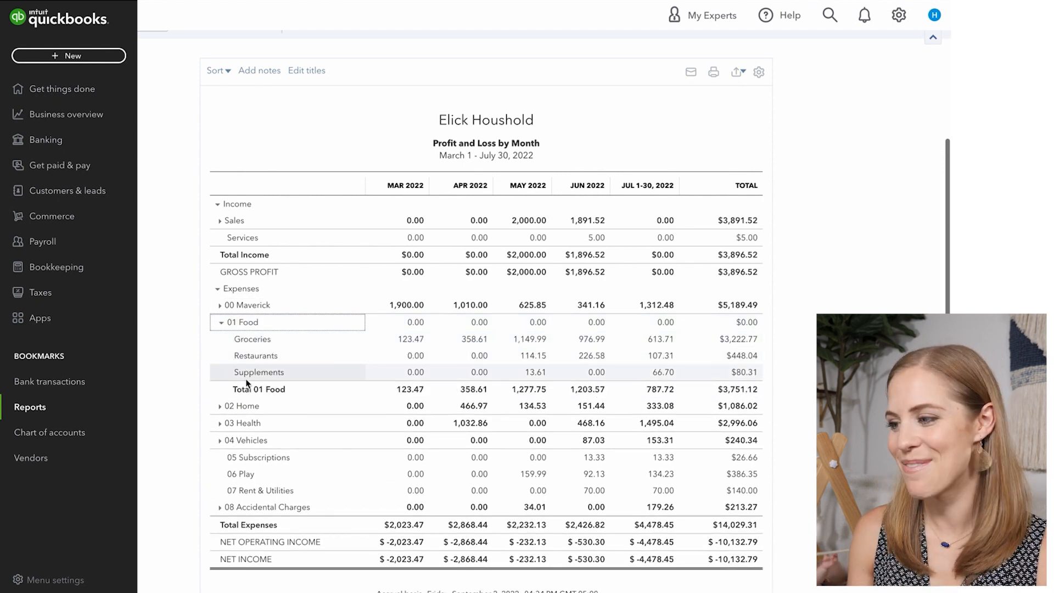
click(220, 322)
Examine the subcategories of 02 Home, 03 Health and 04 Vehicles one at a time, collapsing each again.
click(221, 339)
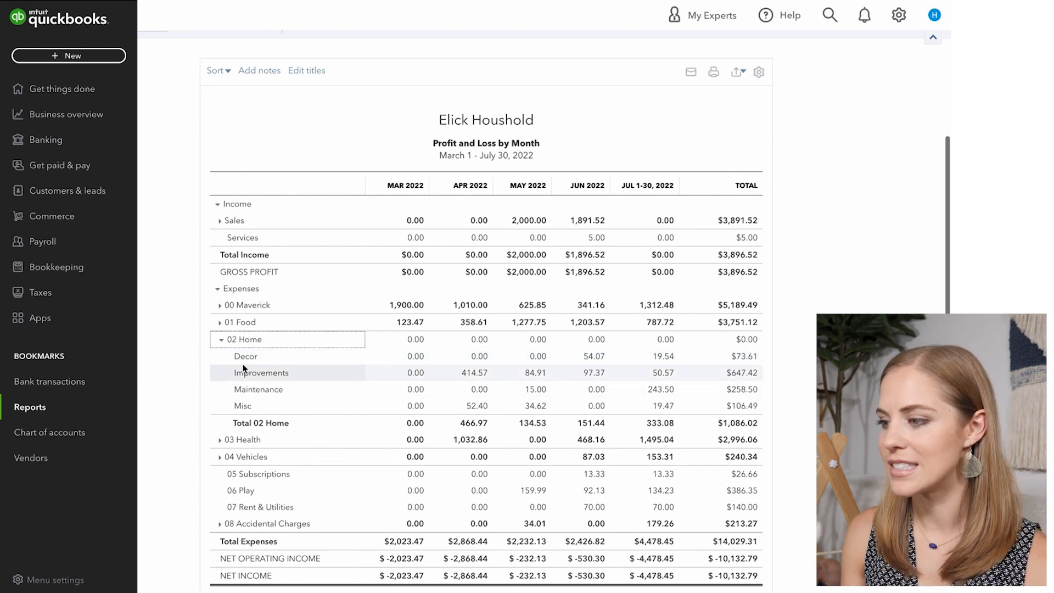
click(222, 339)
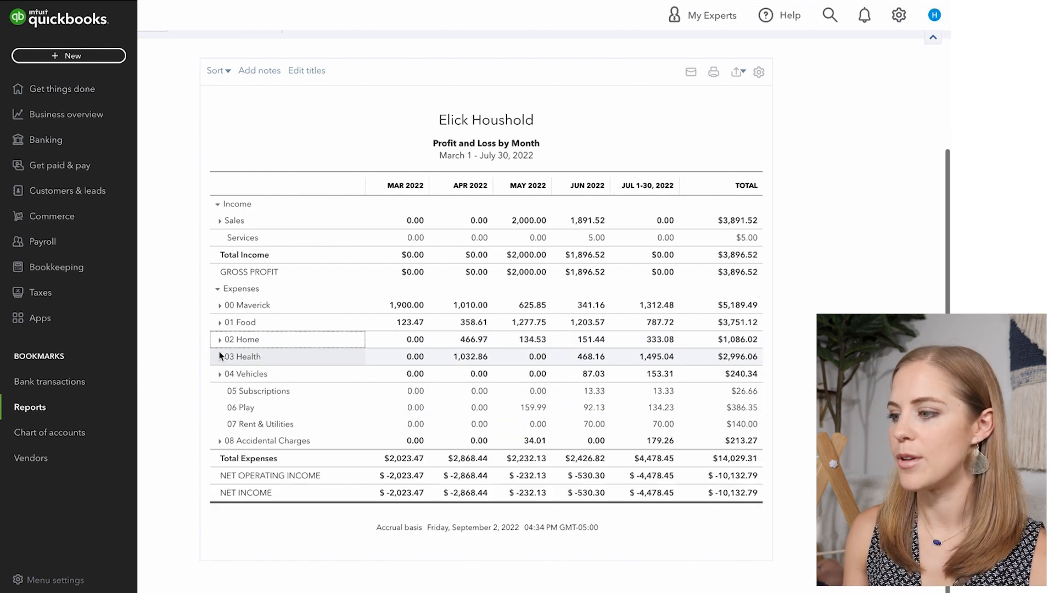
click(221, 356)
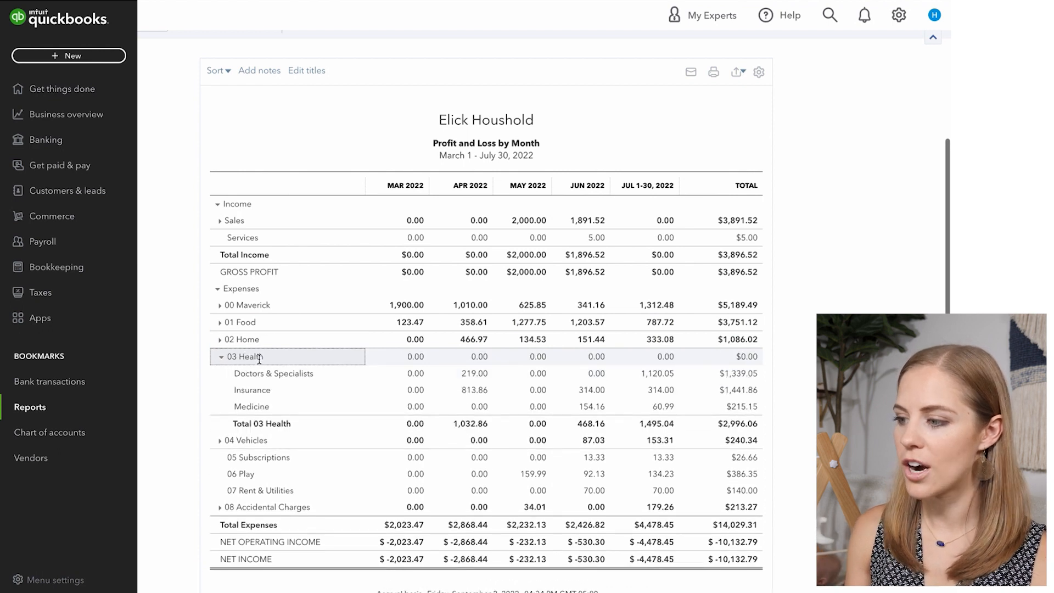
click(220, 359)
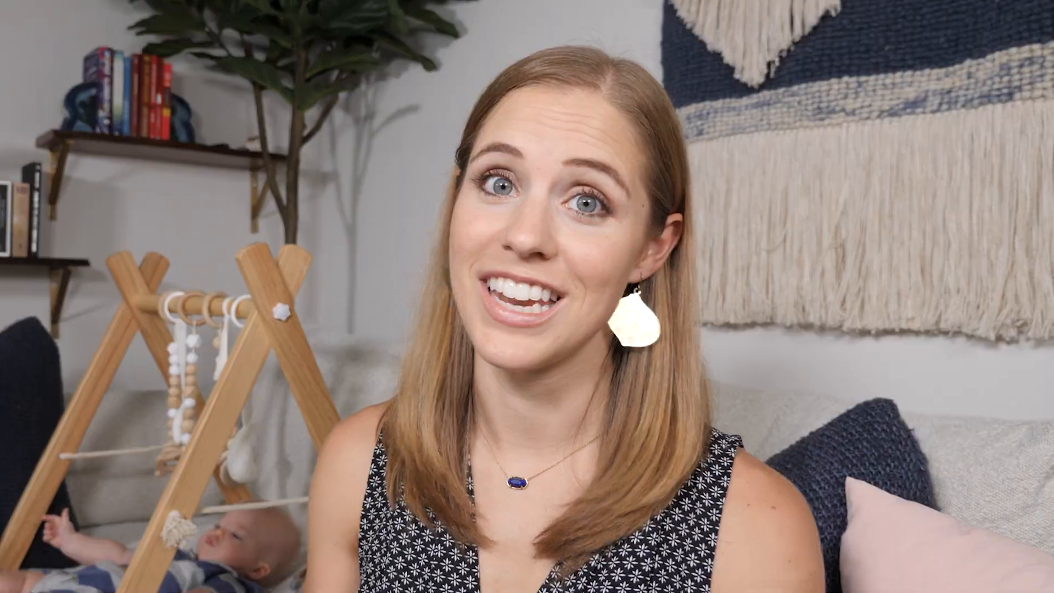
click(219, 374)
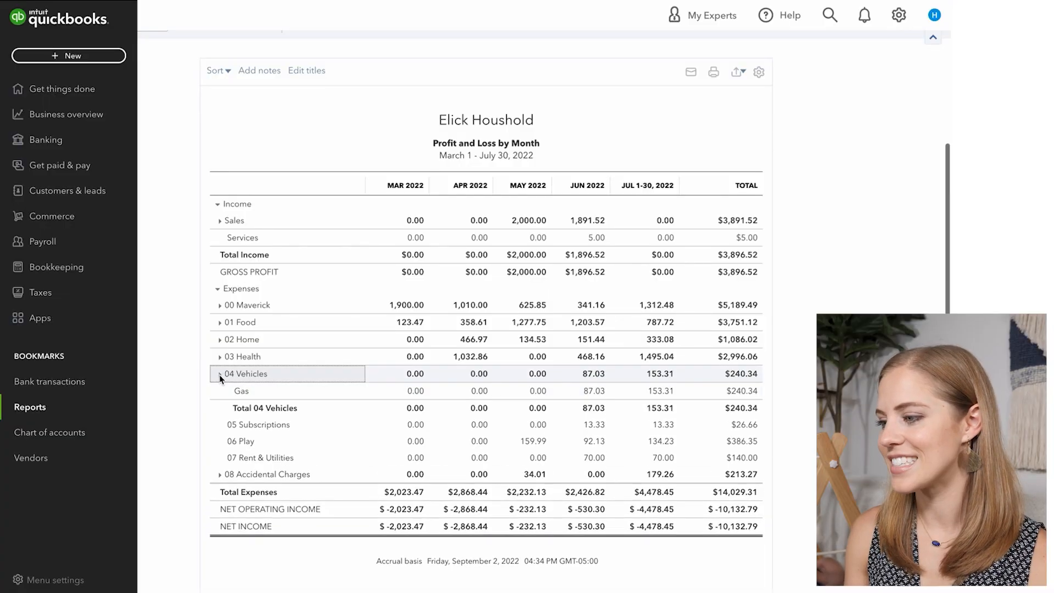
click(220, 374)
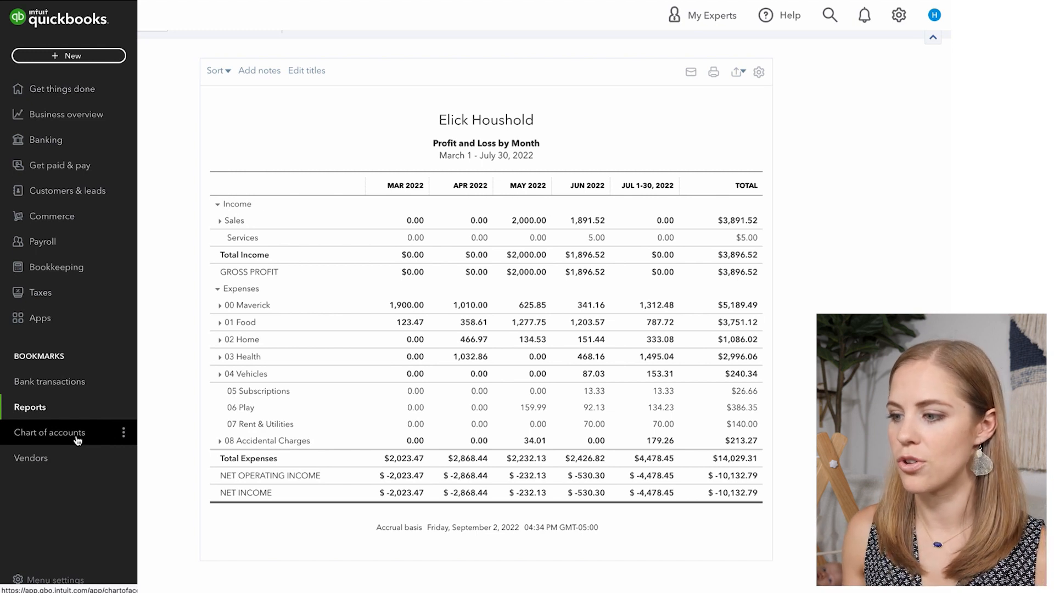
Open the bookmarked chart of accounts and look through the full list of accounts.
click(78, 439)
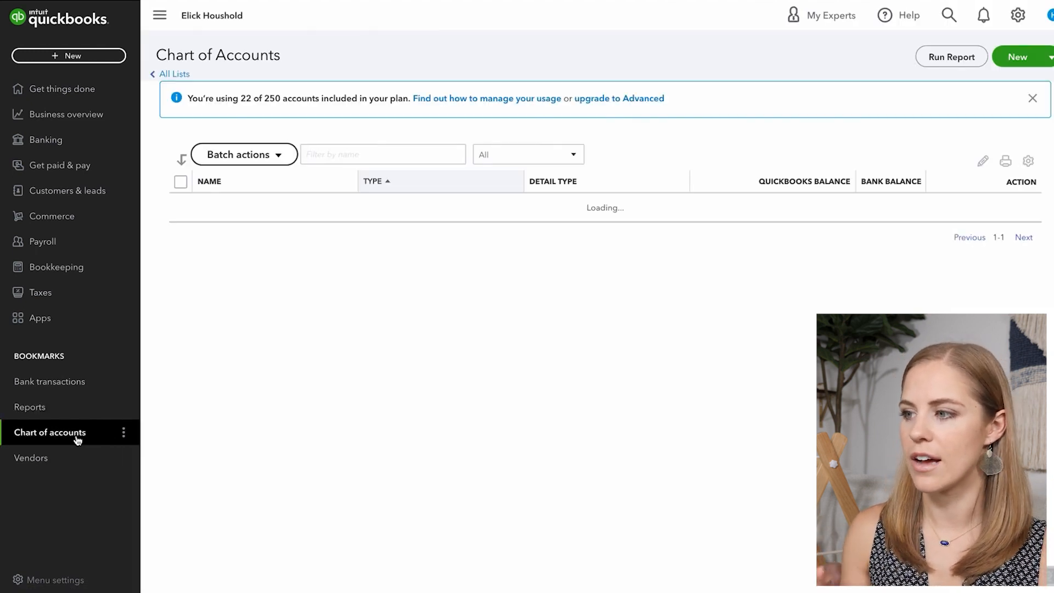
scroll(340, 299, down, 10)
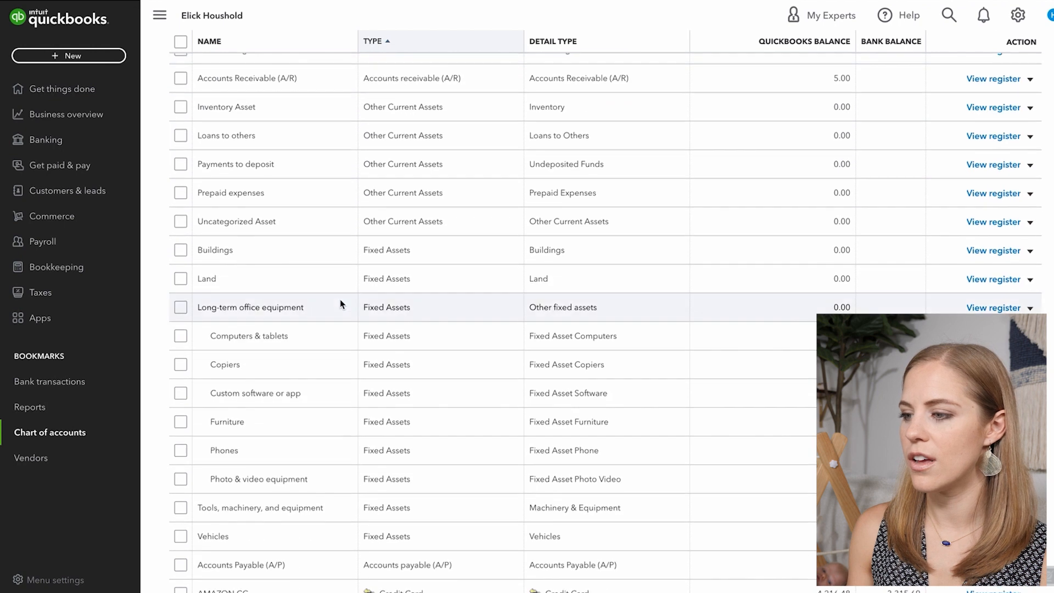
scroll(340, 300, down, 8)
scroll(340, 301, up, 20)
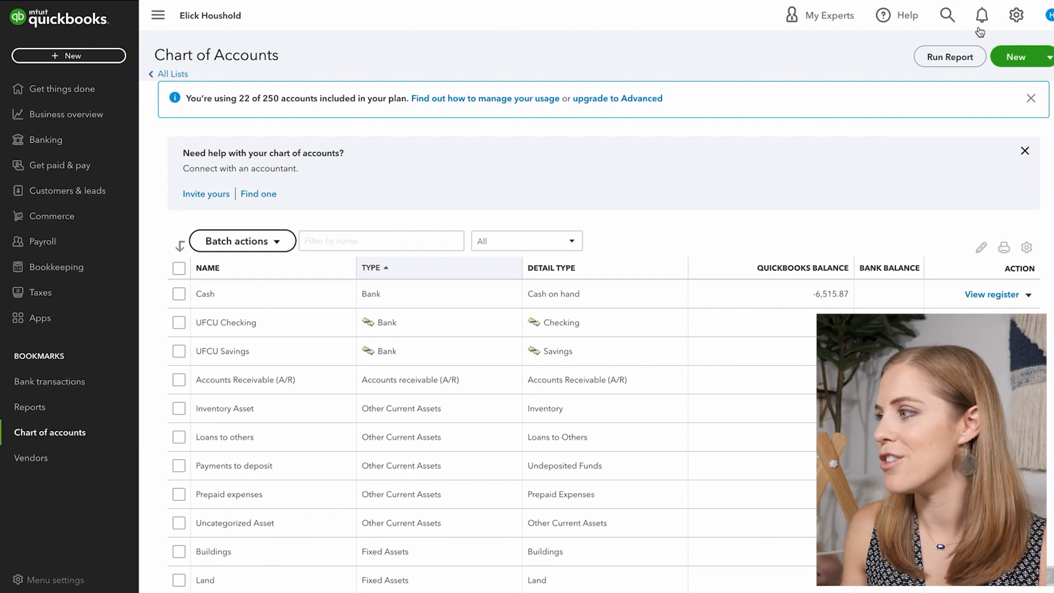
View the form for creating a new category and close it without entering anything.
click(1016, 57)
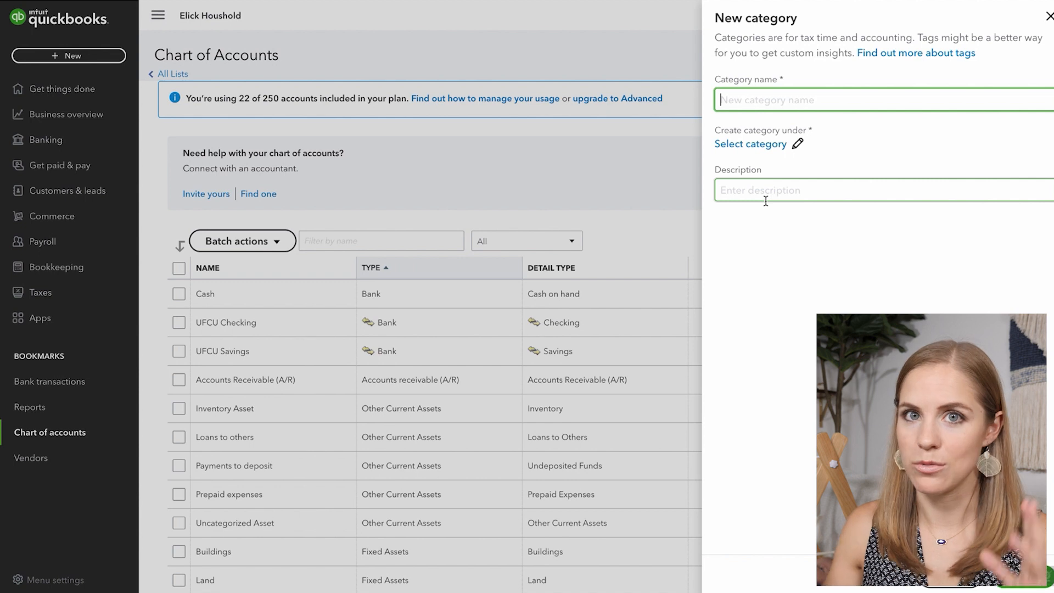
click(1048, 16)
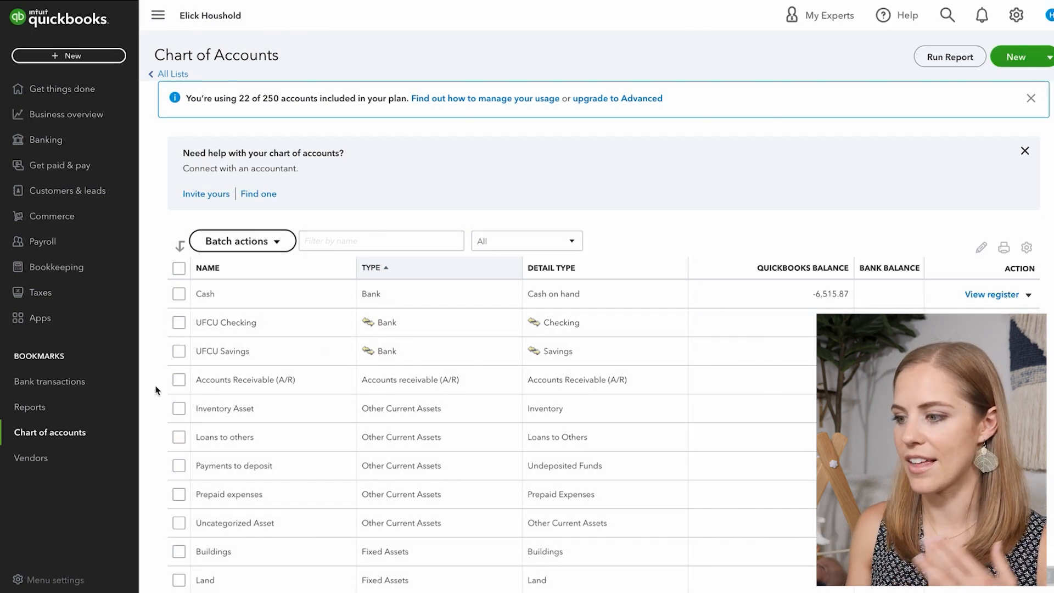
Examine the sub-accounts under Long-term office equipment and the other default accounts, and sort the chart of accounts by name.
scroll(157, 391, down, 5)
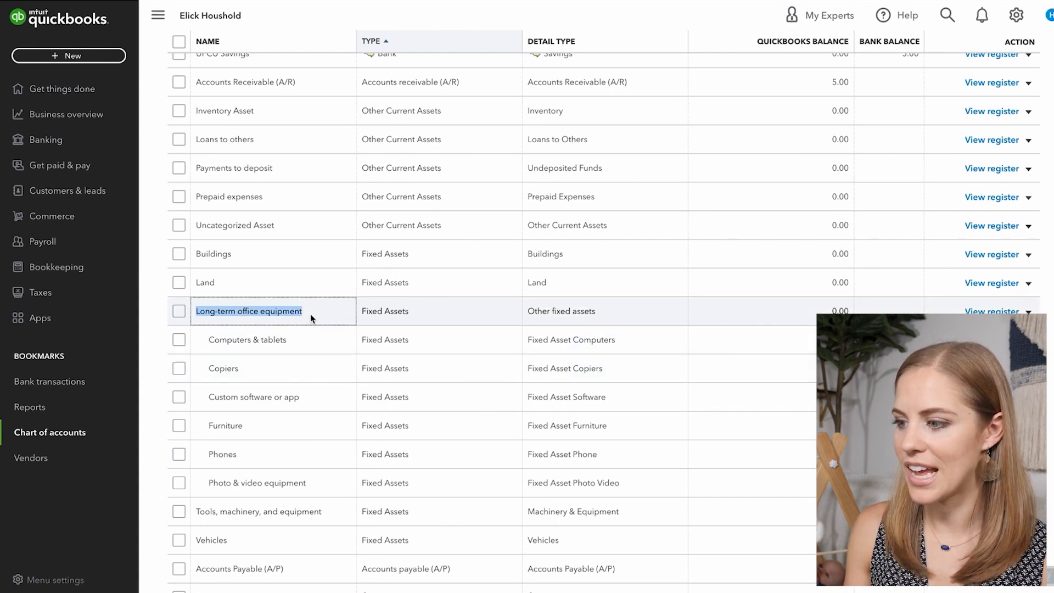
drag(220, 339, 160, 400)
click(155, 379)
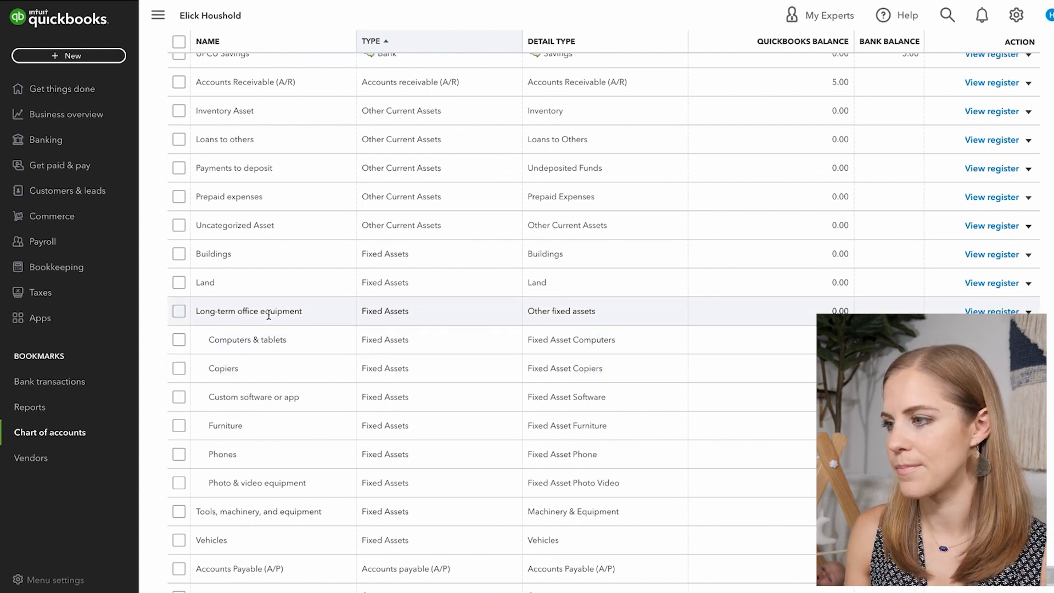
scroll(269, 316, down, 8)
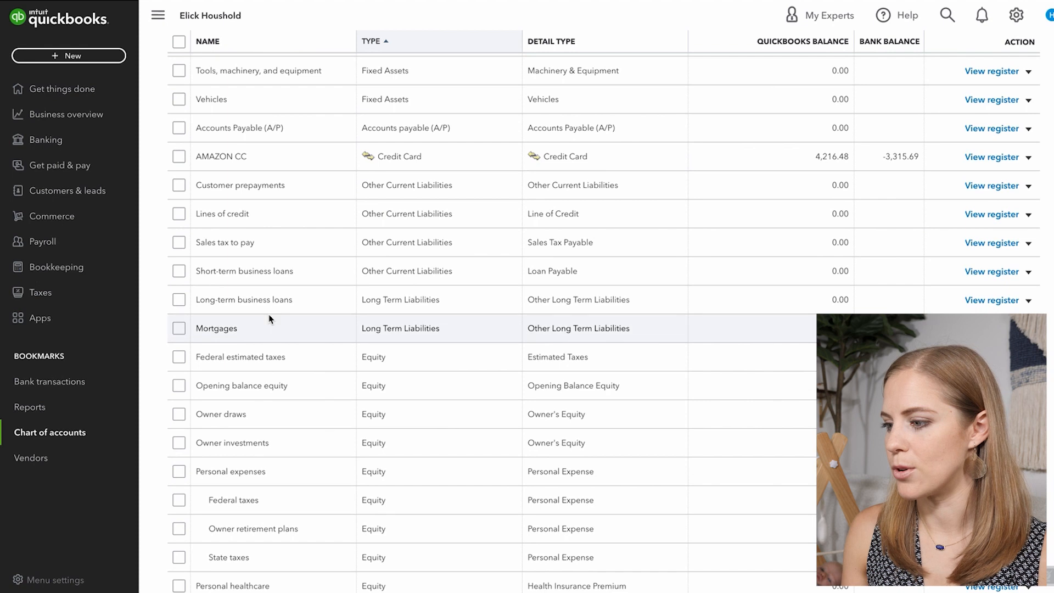
scroll(269, 318, up, 10)
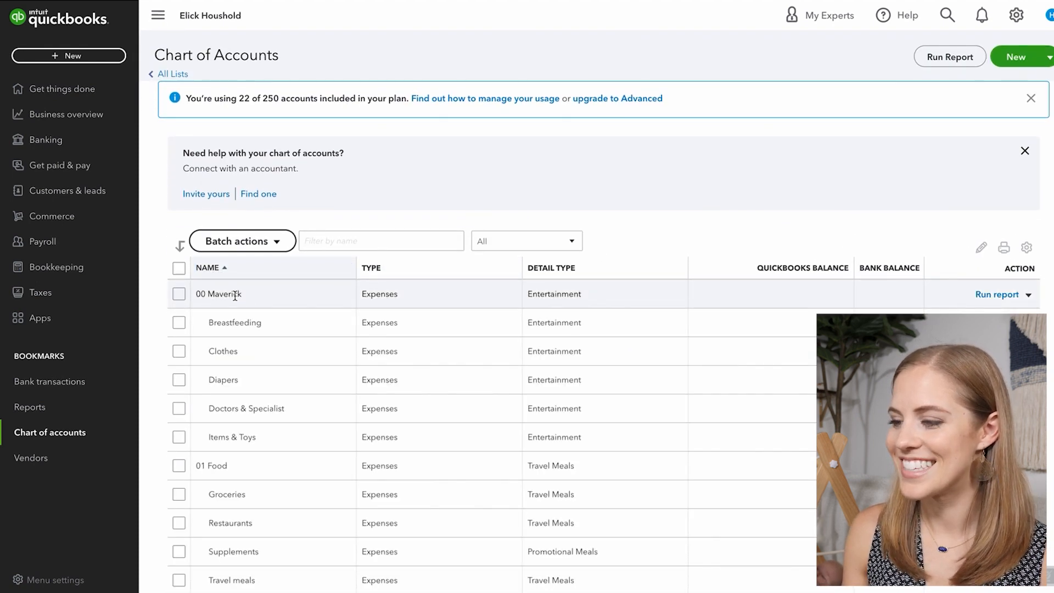
Look through the name-sorted chart of accounts, from the numbered household categories and their subcategories to the default accounts.
scroll(233, 294, down, 1)
scroll(235, 296, down, 1)
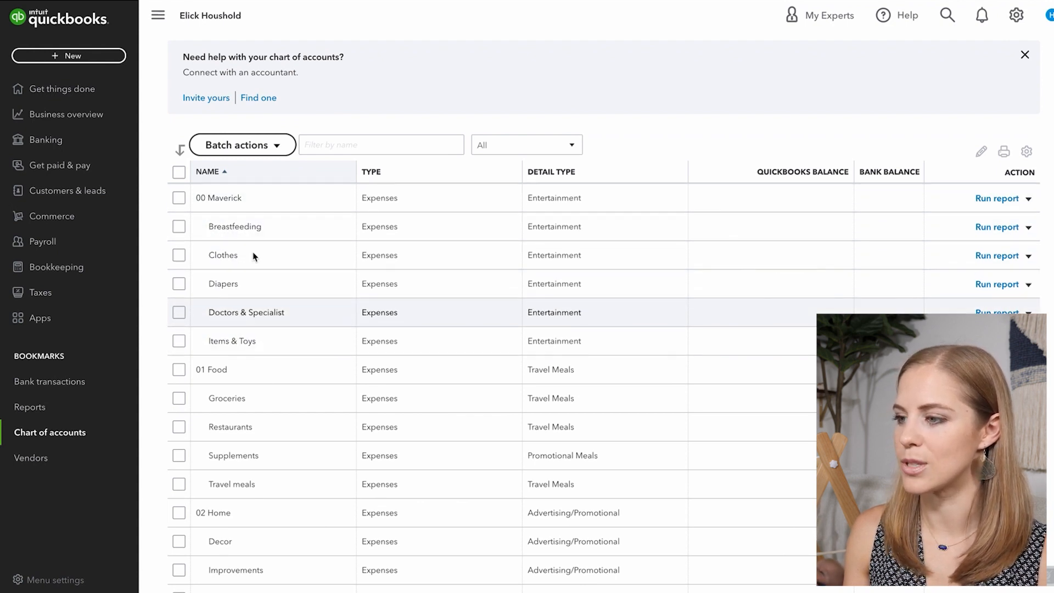
scroll(241, 353, down, 3)
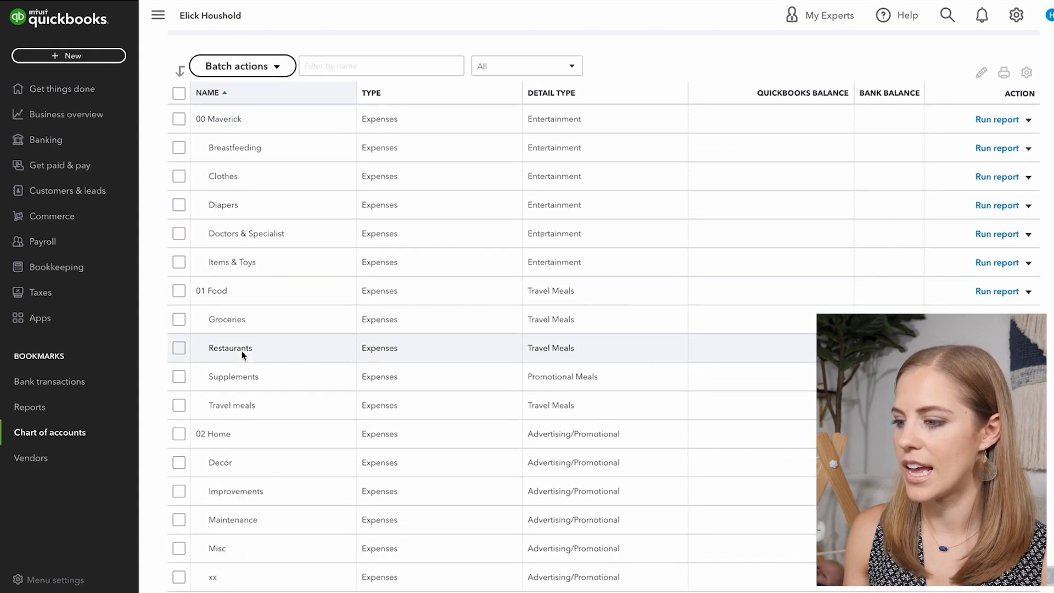
scroll(242, 352, down, 5)
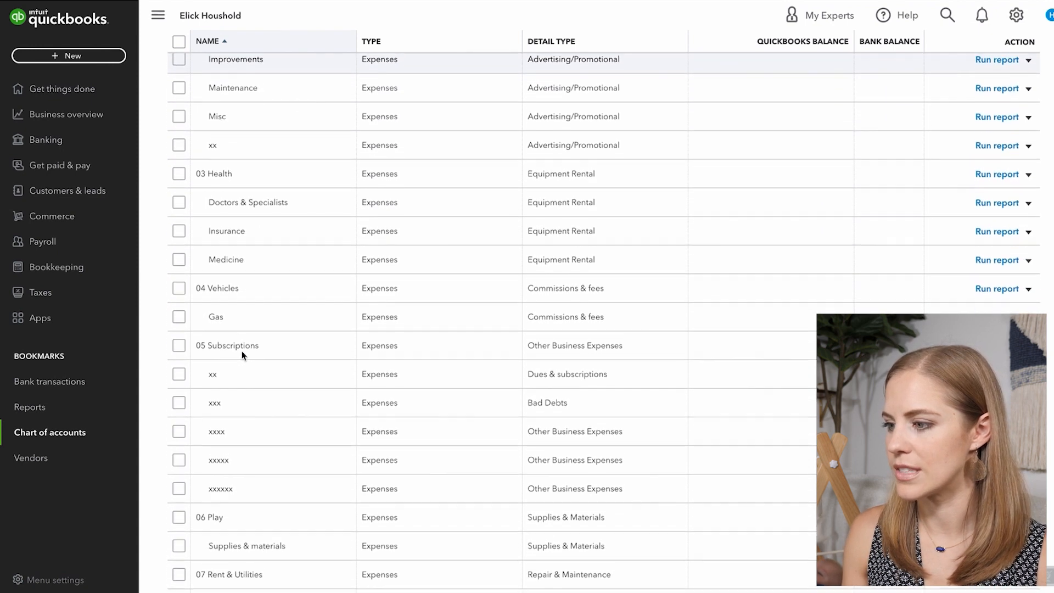
drag(226, 370, 223, 479)
click(155, 465)
scroll(220, 457, down, 10)
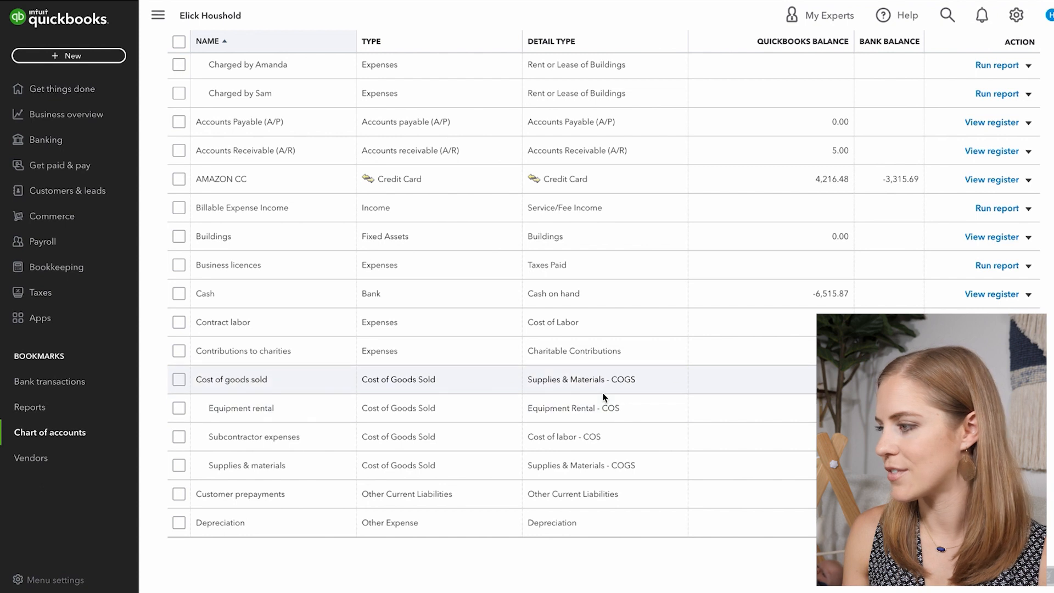
View the edit form of the Cost of goods sold category and highlight its category name.
click(1026, 381)
click(982, 397)
triple_click(757, 78)
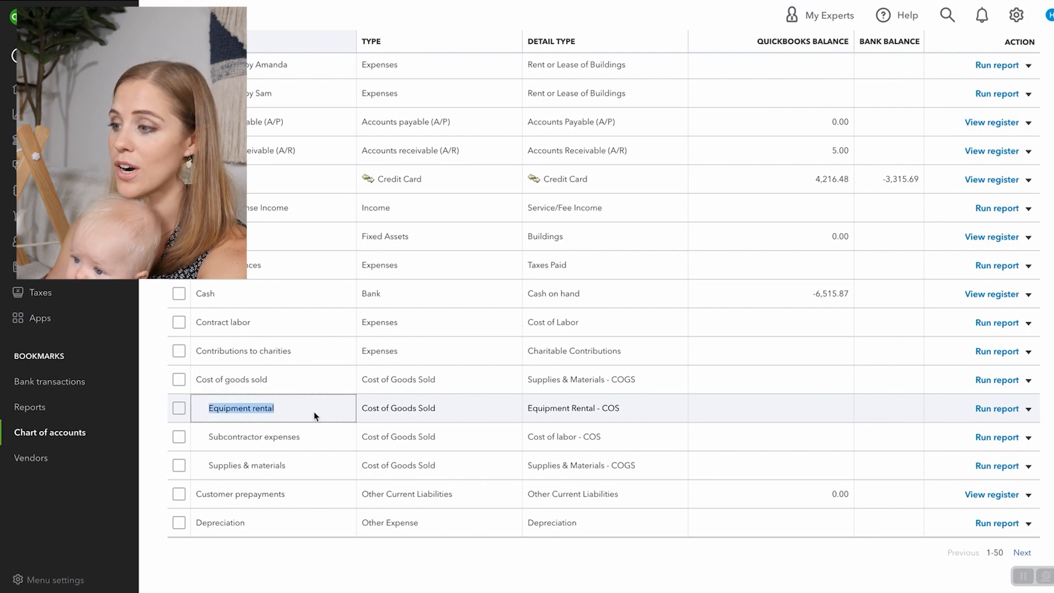
Try moving the Equipment rental category from Cost of goods sold to Expenses, closing the edit form without saving.
click(1028, 409)
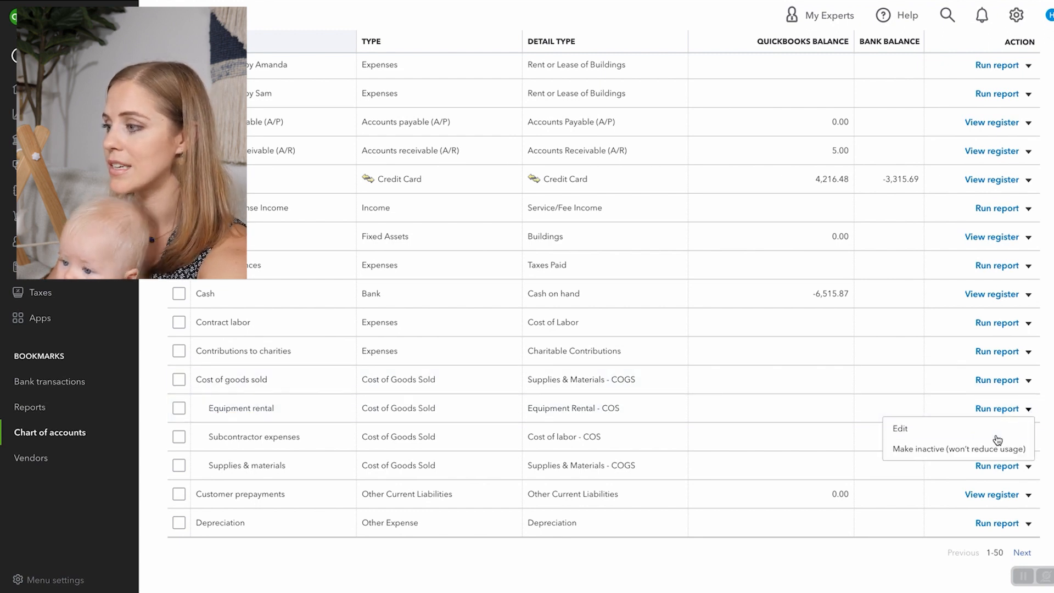
click(923, 429)
double_click(754, 67)
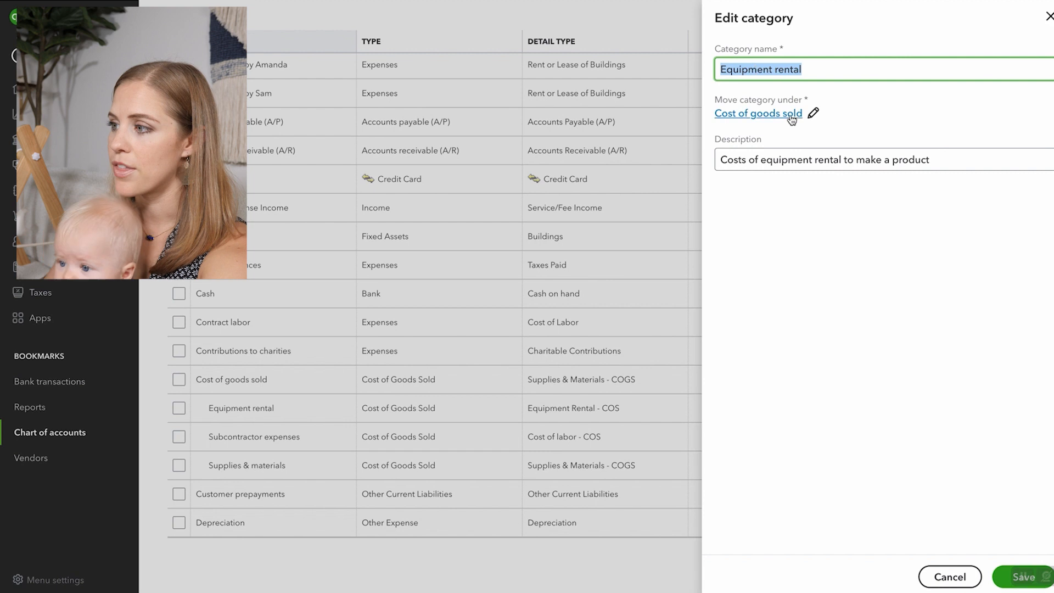
drag(736, 102, 783, 102)
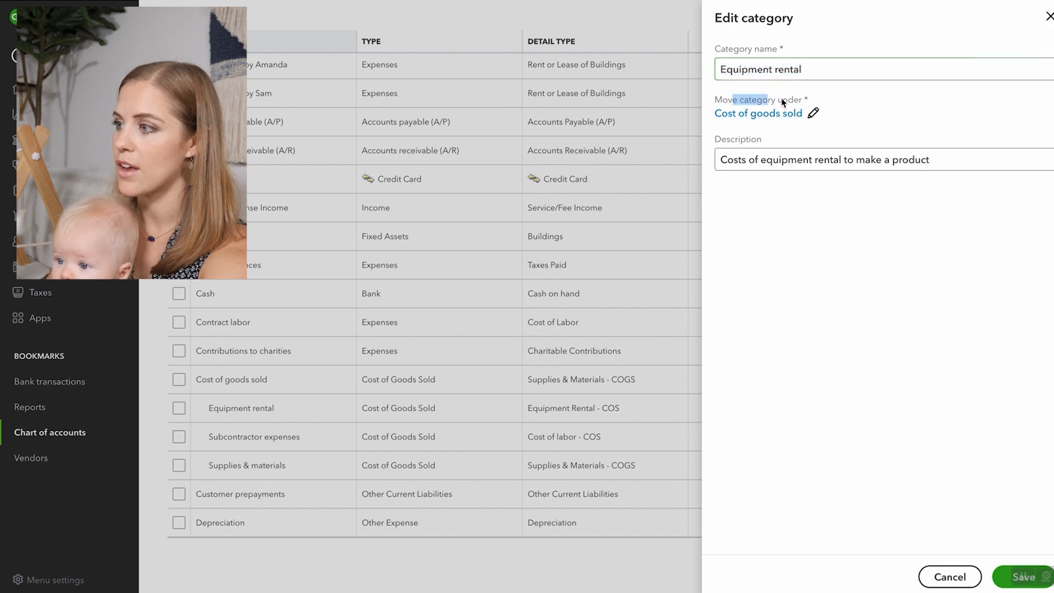
click(812, 116)
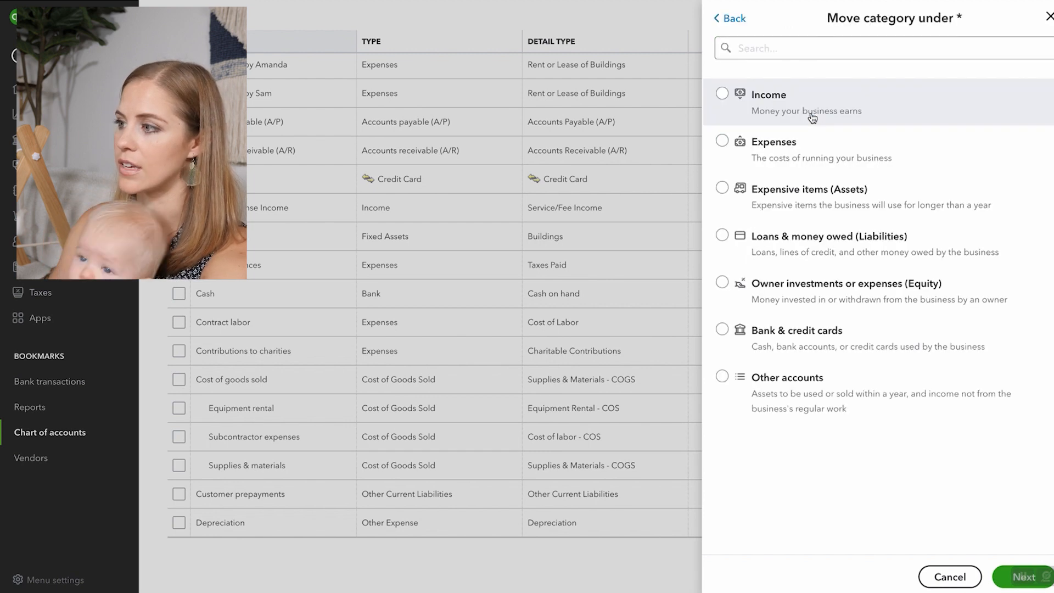
click(740, 150)
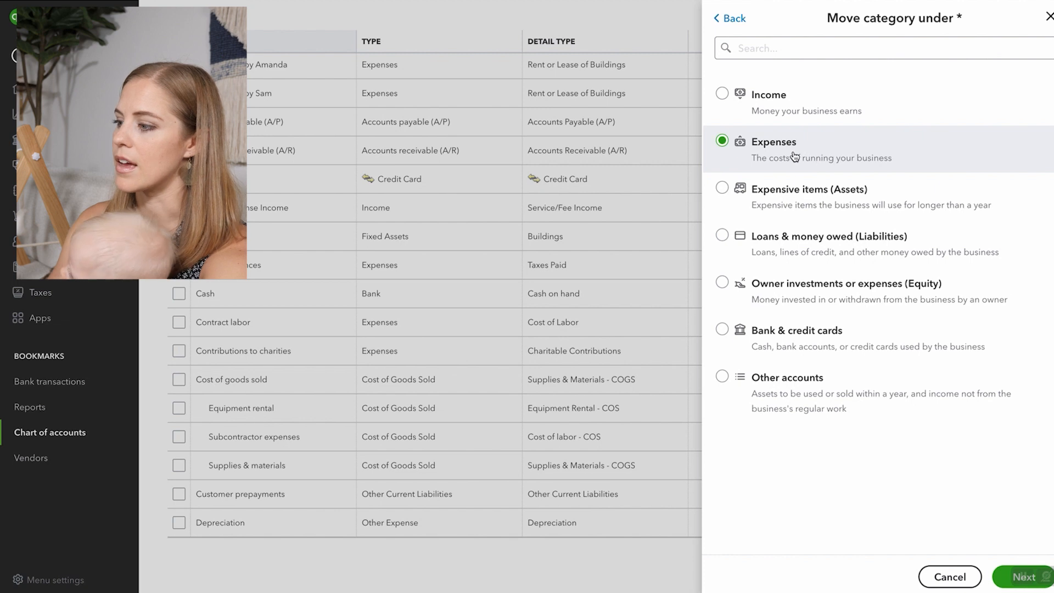
click(1047, 17)
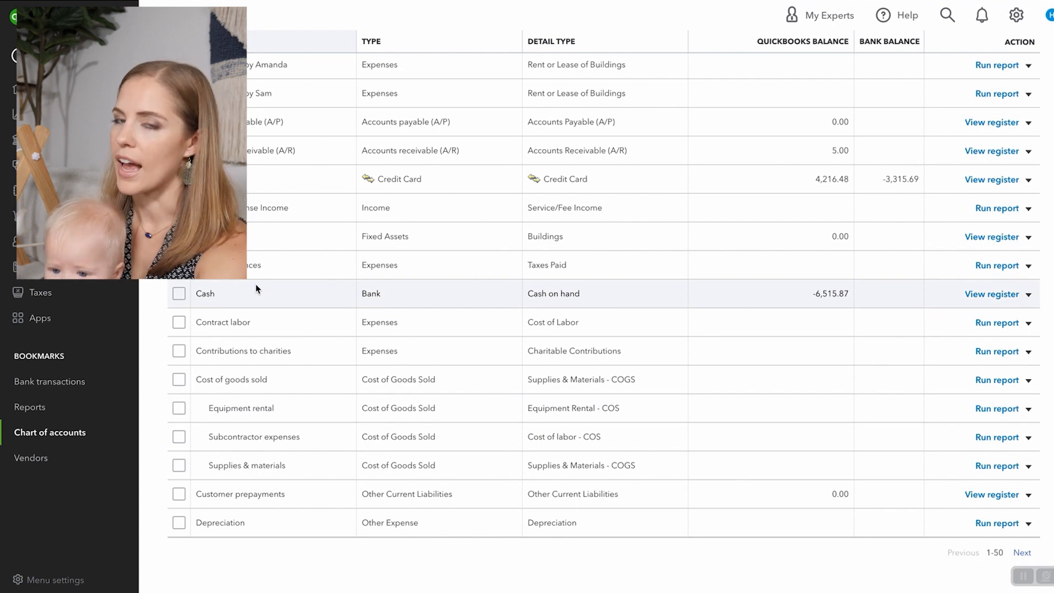
Look back over the numbered household expense categories in the chart of accounts.
scroll(321, 256, up, 10)
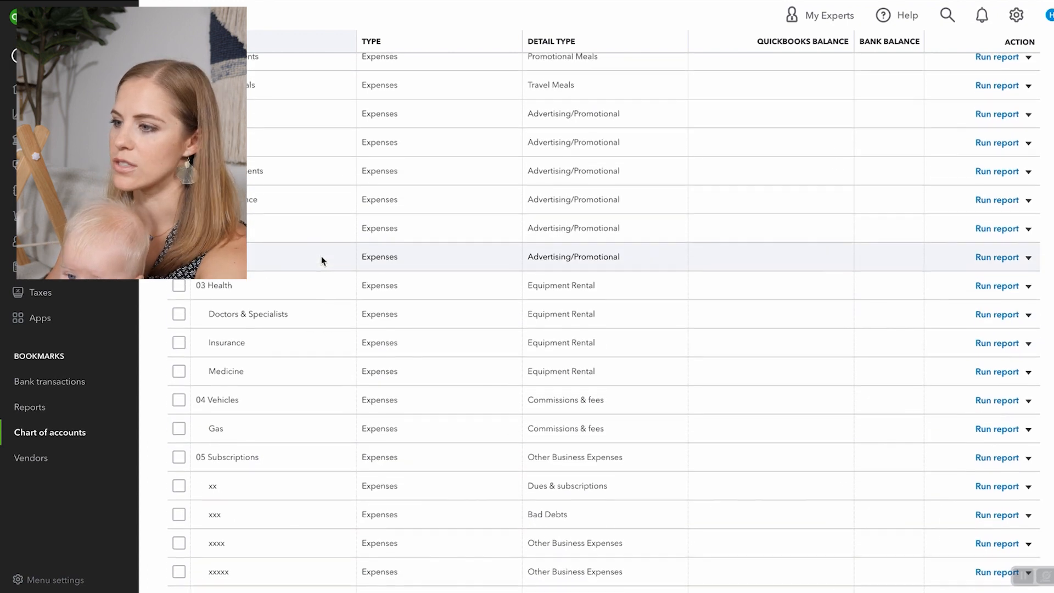
scroll(198, 190, down, 1)
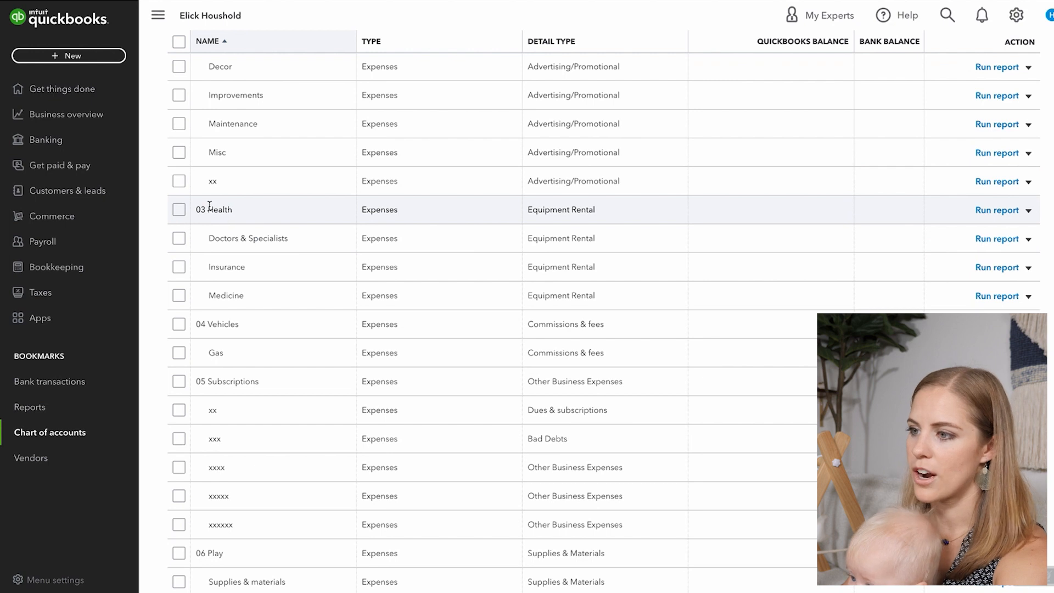
scroll(219, 205, up, 10)
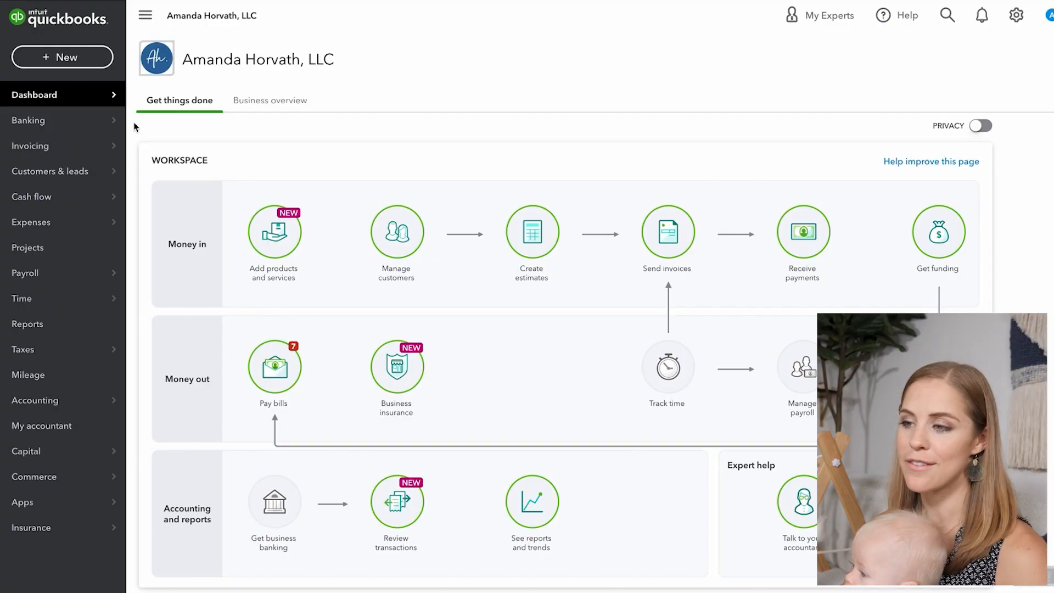
Open the chart of accounts in the business company's books and bring up a blank new account form.
mouse_move(21, 408)
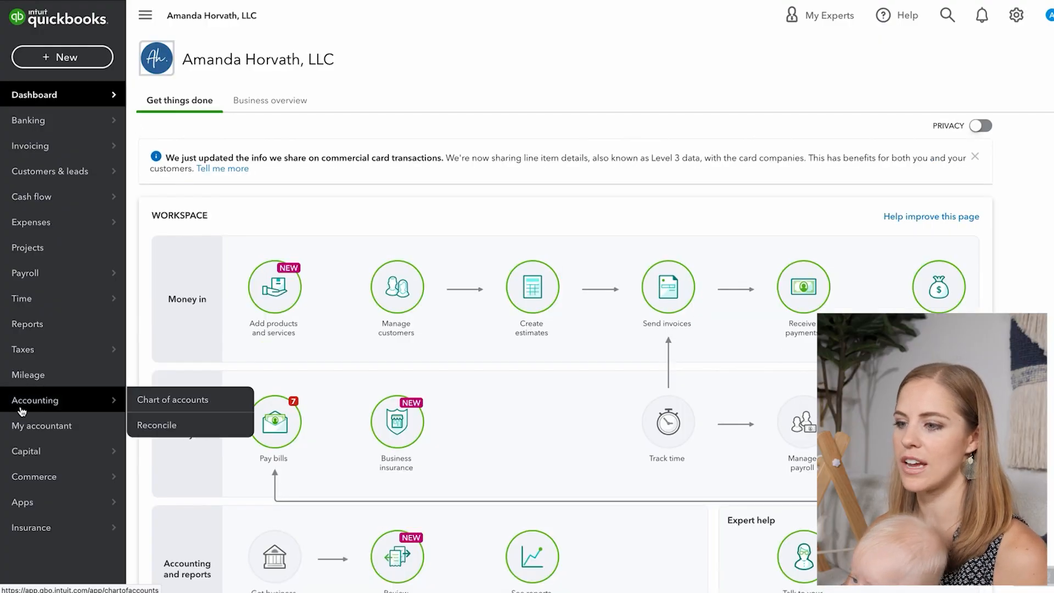
click(183, 398)
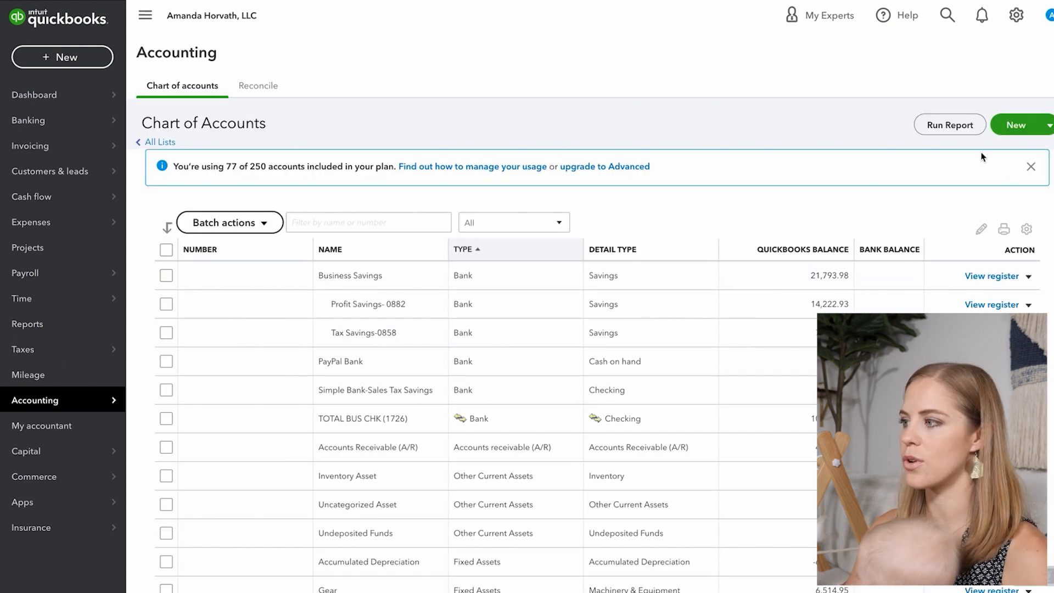
click(1016, 125)
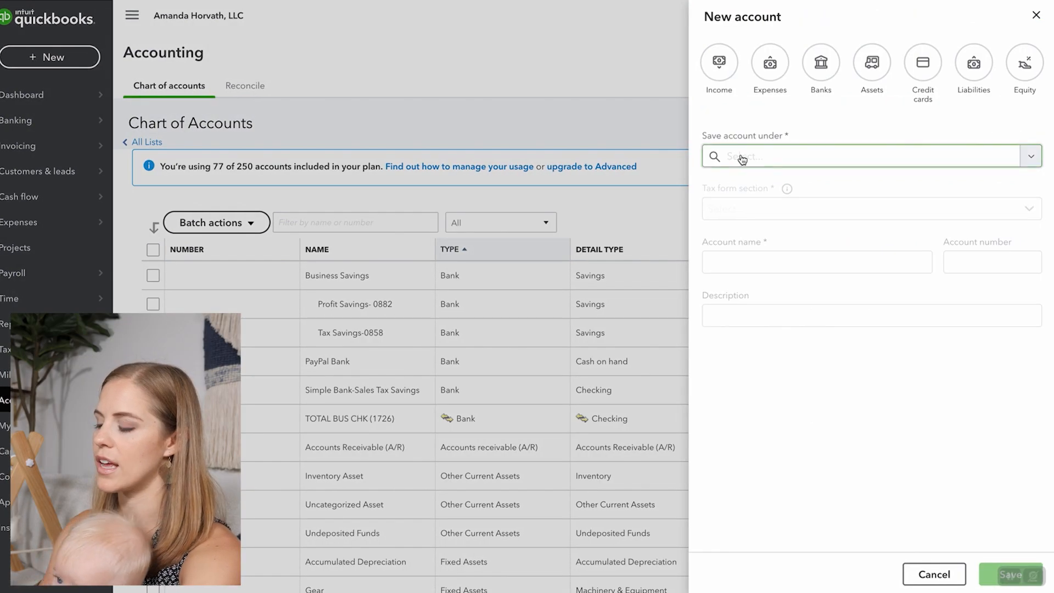
Make the new account an Income account saved under Income, with Service/Fee Income as the tax form section.
click(719, 63)
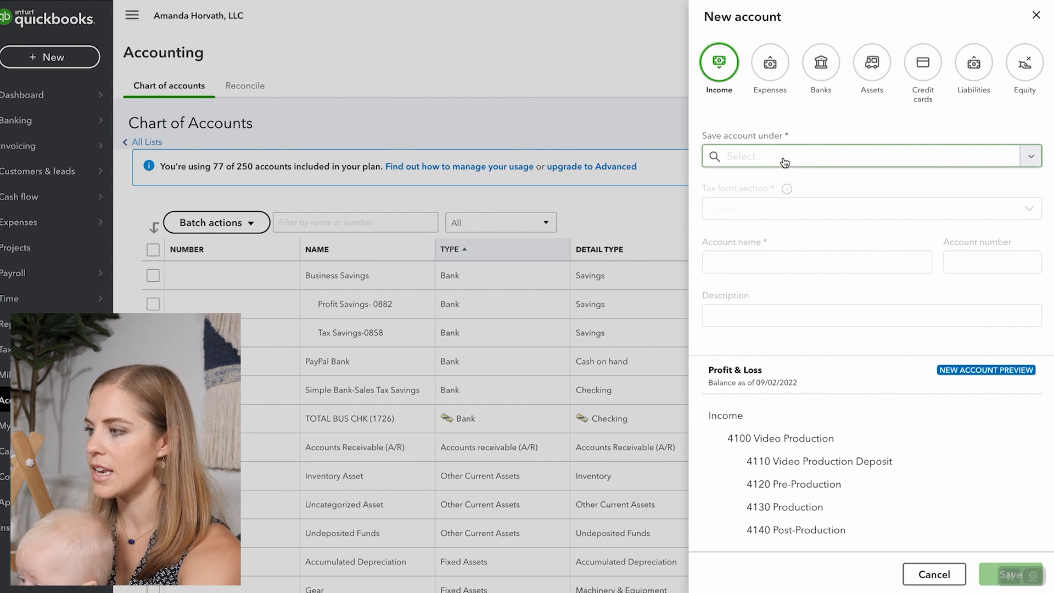
click(766, 158)
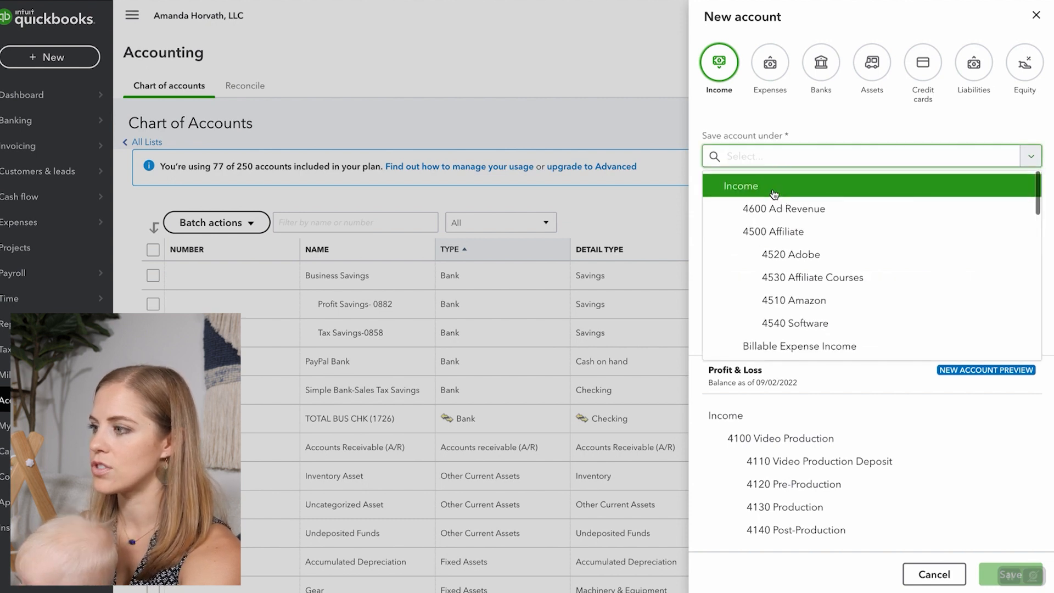
click(736, 186)
click(748, 210)
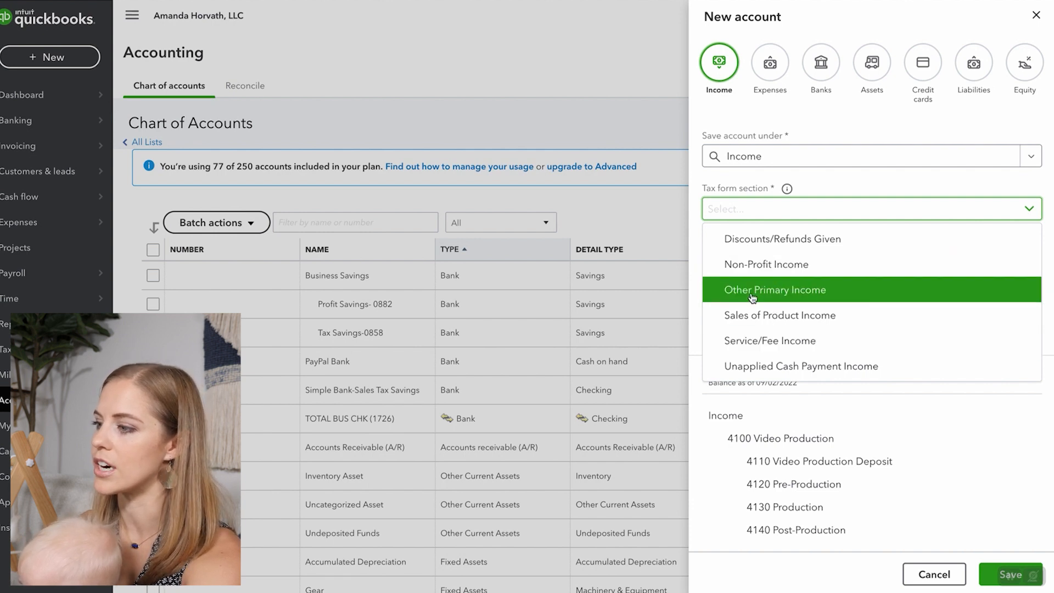
click(752, 341)
Try Coaching as the account name and clear it again.
click(725, 254)
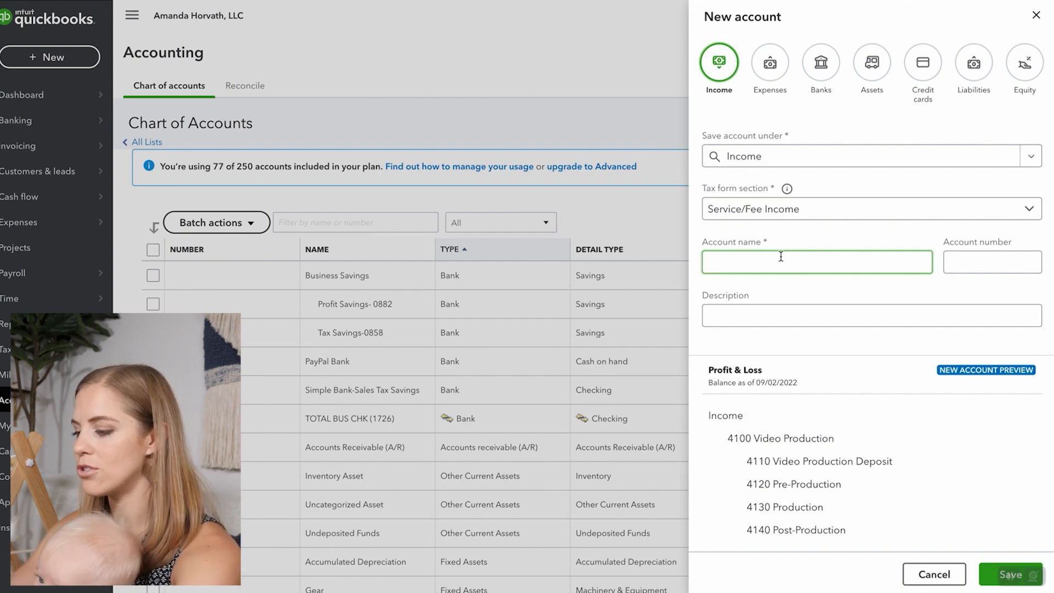
text(Coaching)
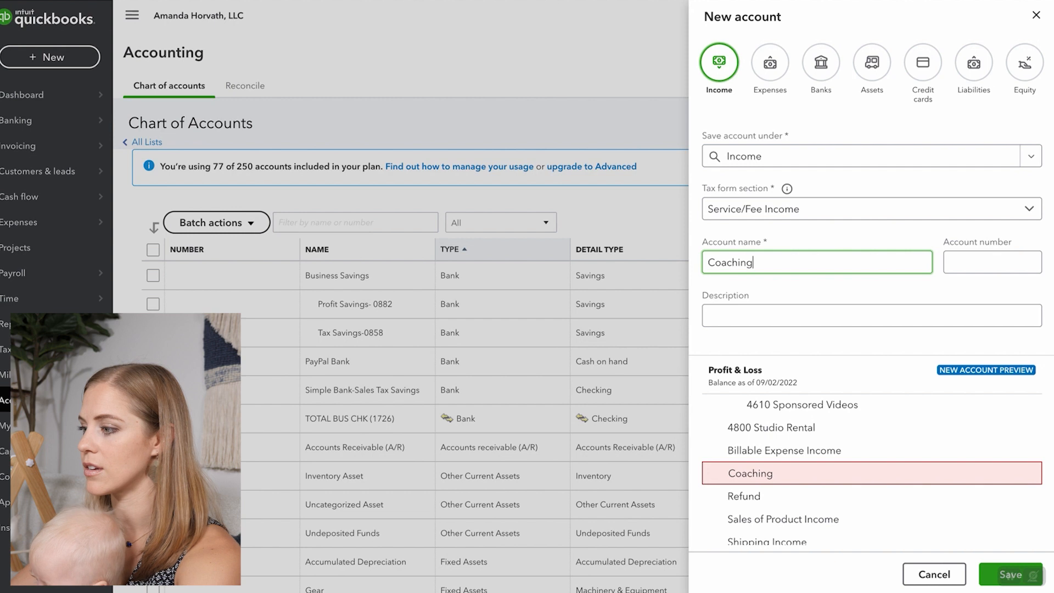
double_click(762, 266)
key(BackSpace)
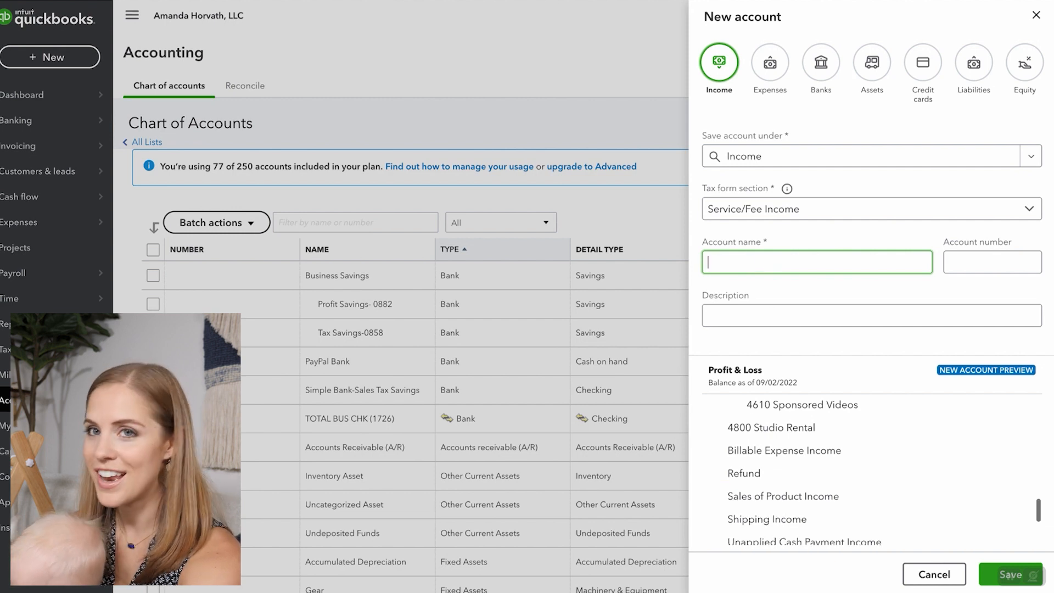
Examine the account numbering using 4800 Studio Rental in the preview, and cancel the new account.
click(957, 257)
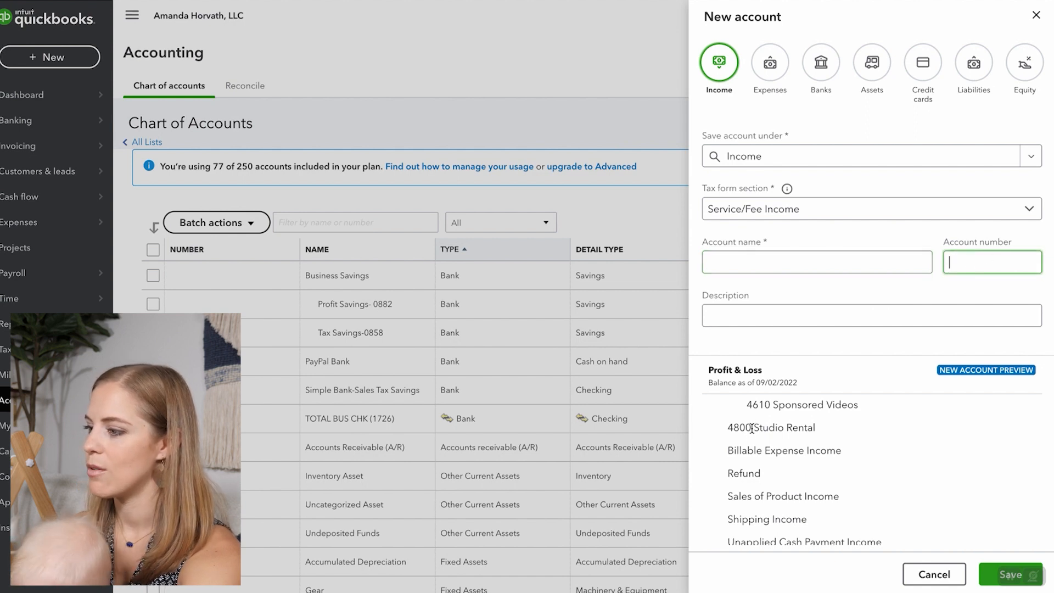
drag(752, 428, 722, 430)
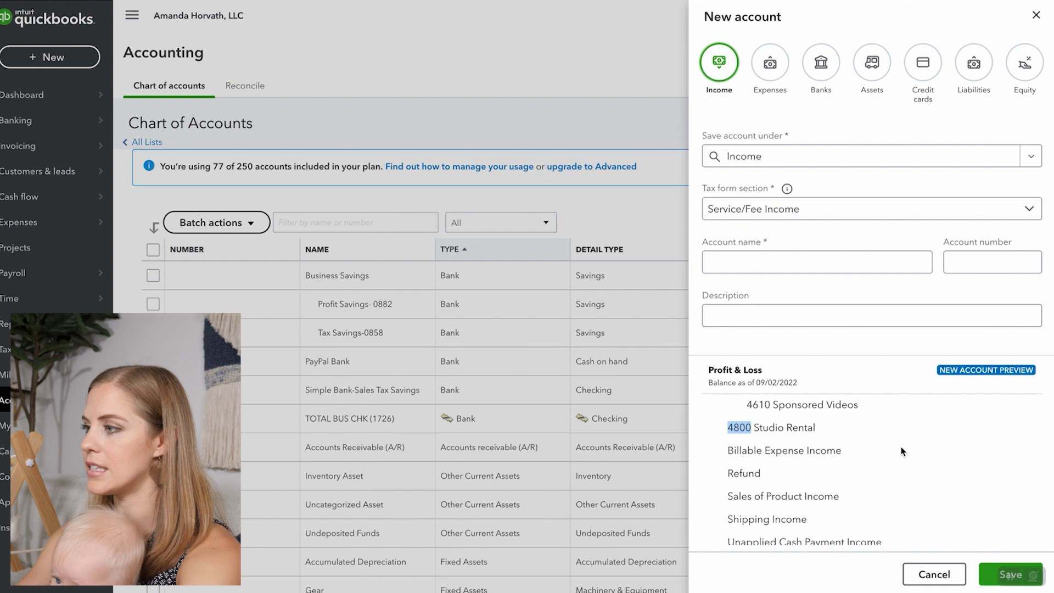
click(951, 576)
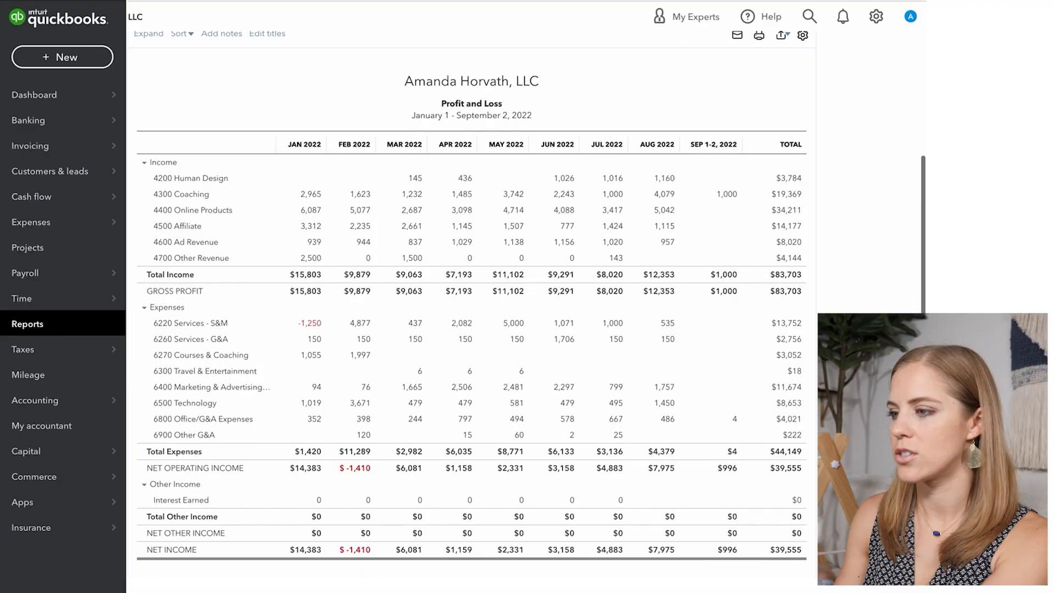
Examine the business's Profit and Loss report, collapsing and re-expanding the Income section.
scroll(157, 161, down, 1)
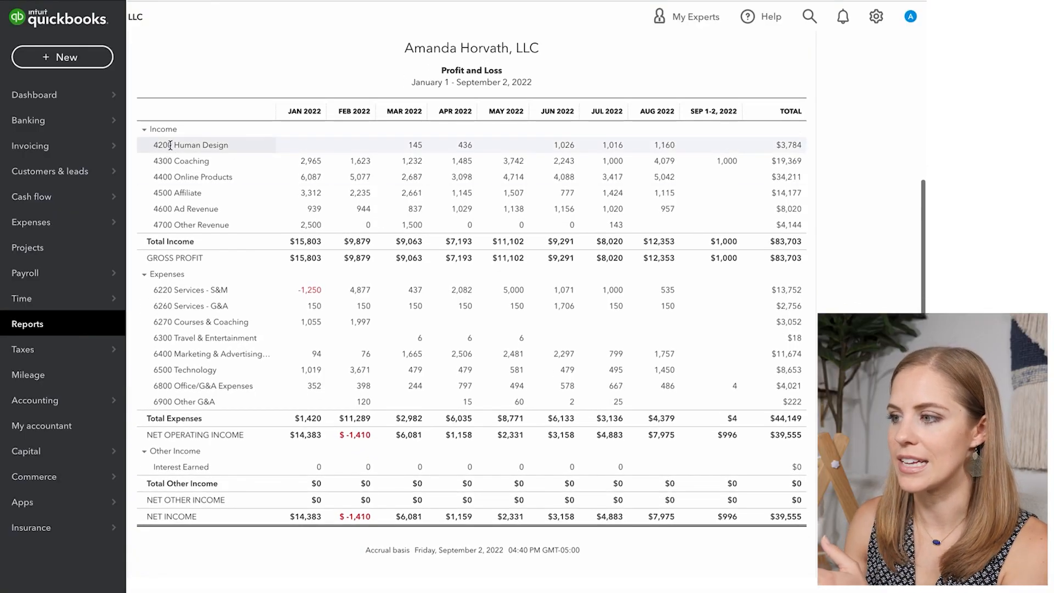
click(144, 129)
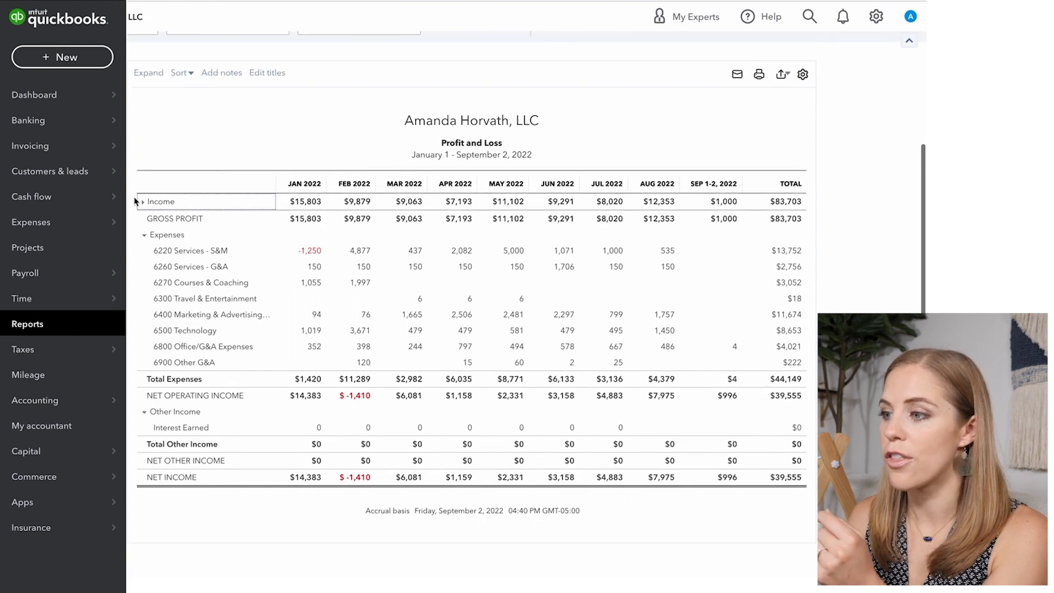
click(145, 202)
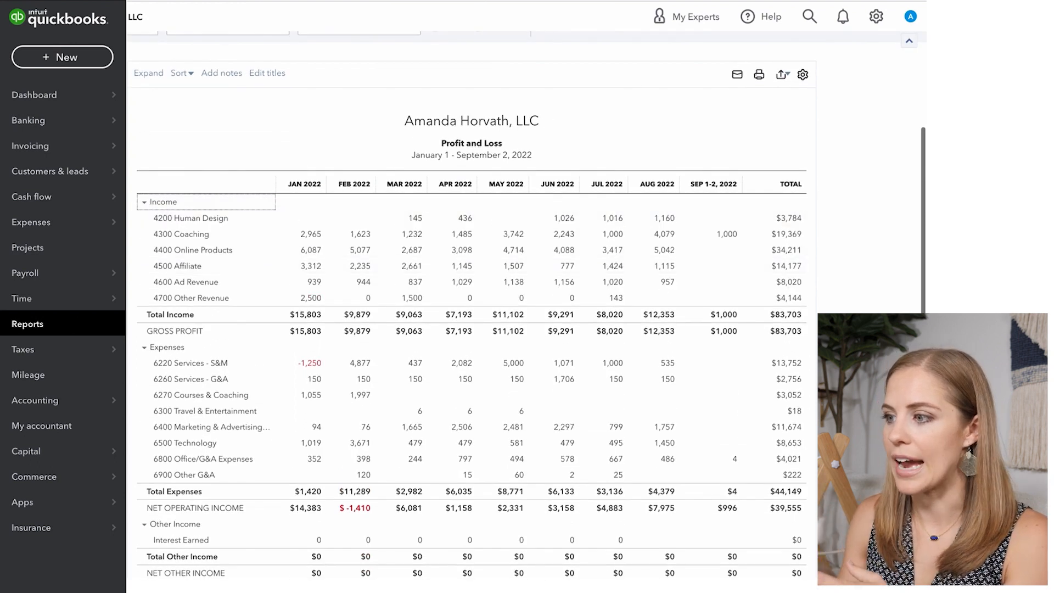
scroll(148, 202, down, 1)
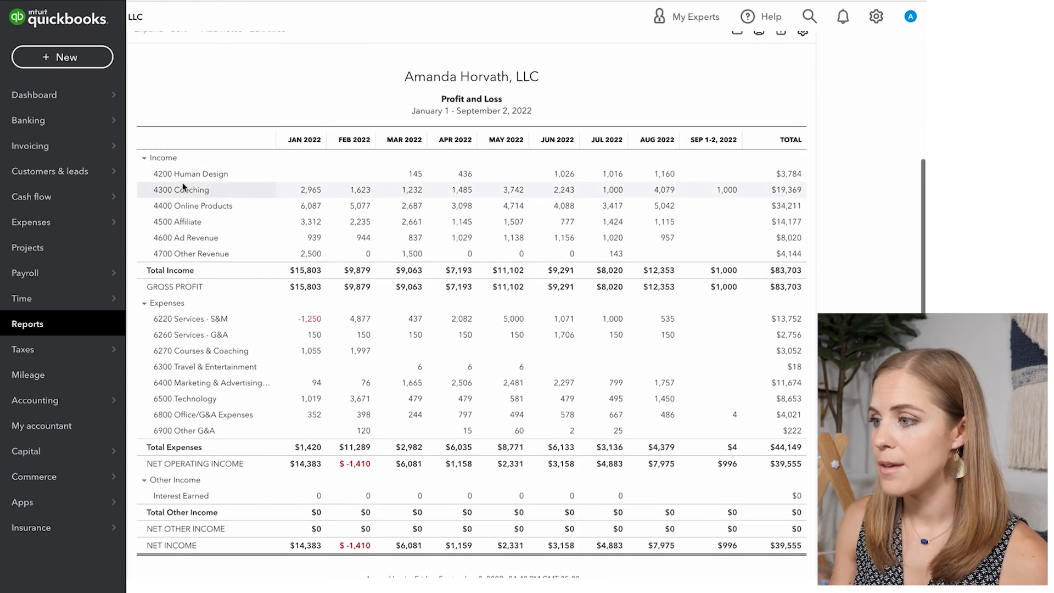
Examine the numbers and names of the 4200 Human Design, 6220 Services - S&M and 6260 Services - G&A accounts.
drag(175, 173, 241, 174)
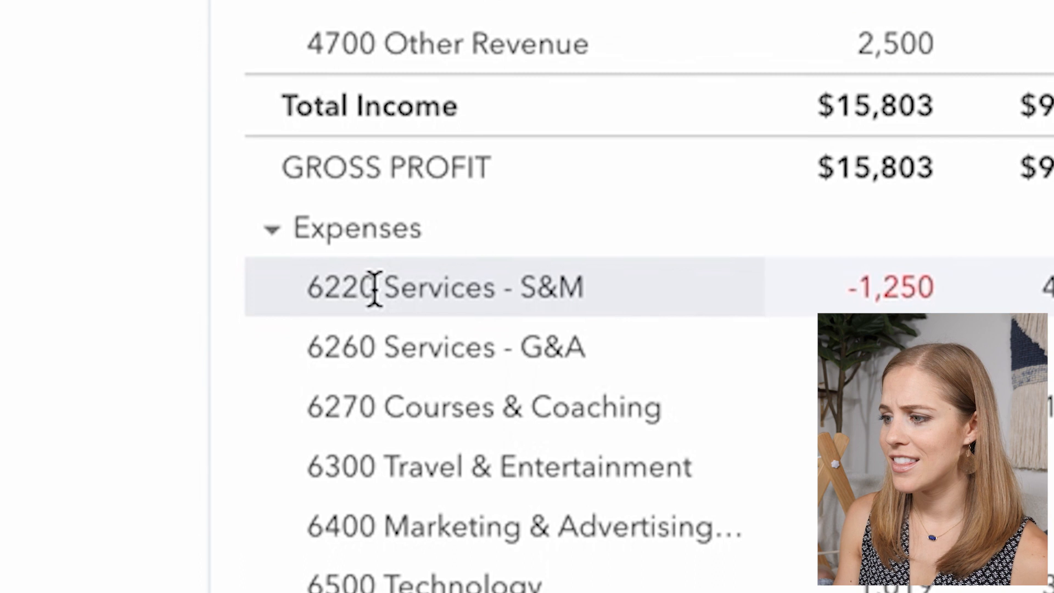
drag(171, 319, 149, 319)
drag(323, 343, 384, 353)
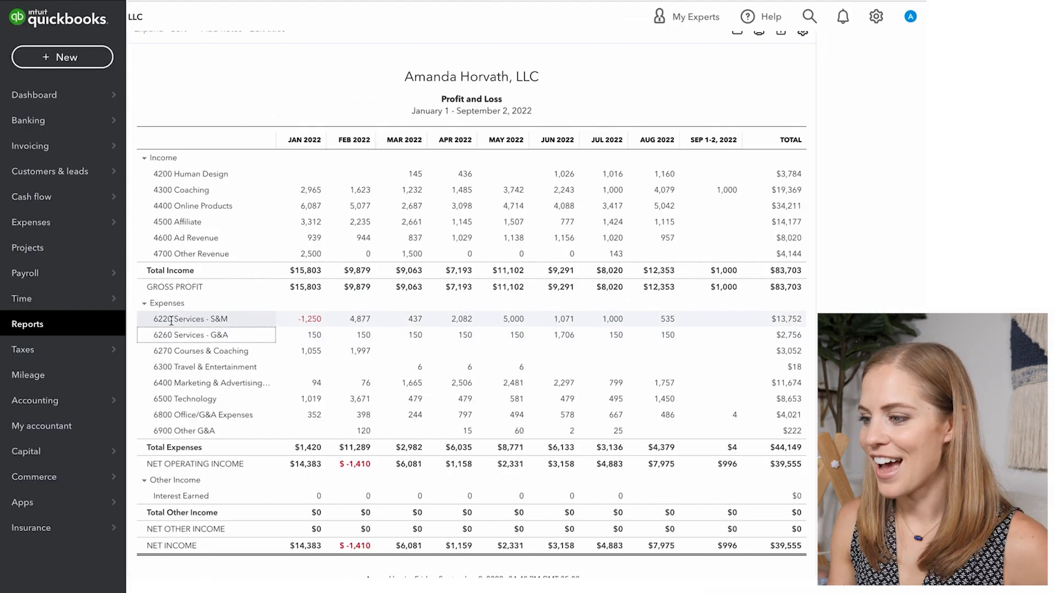
drag(172, 321, 152, 322)
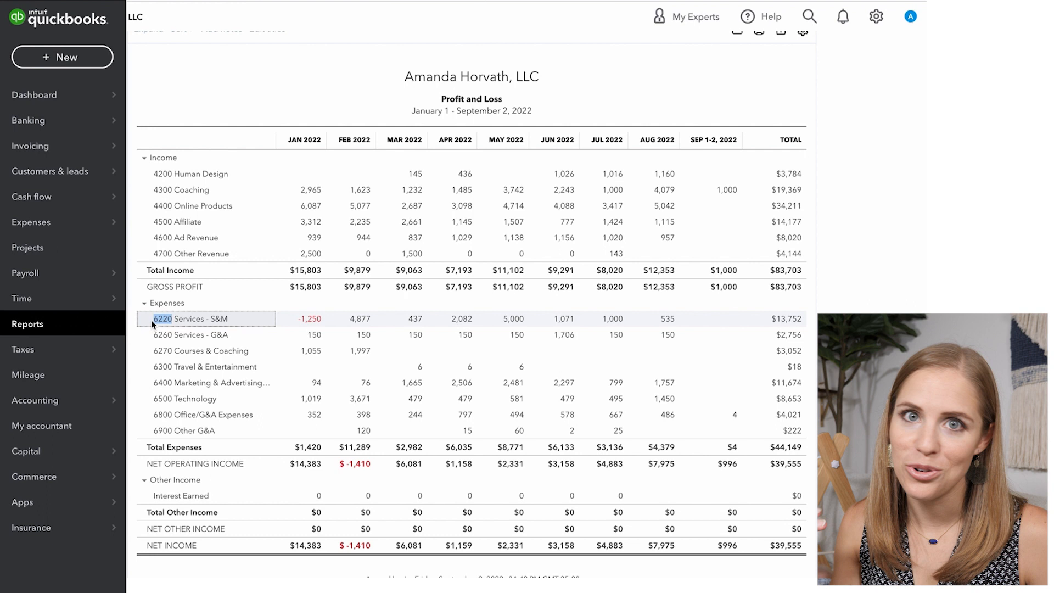
drag(173, 319, 236, 324)
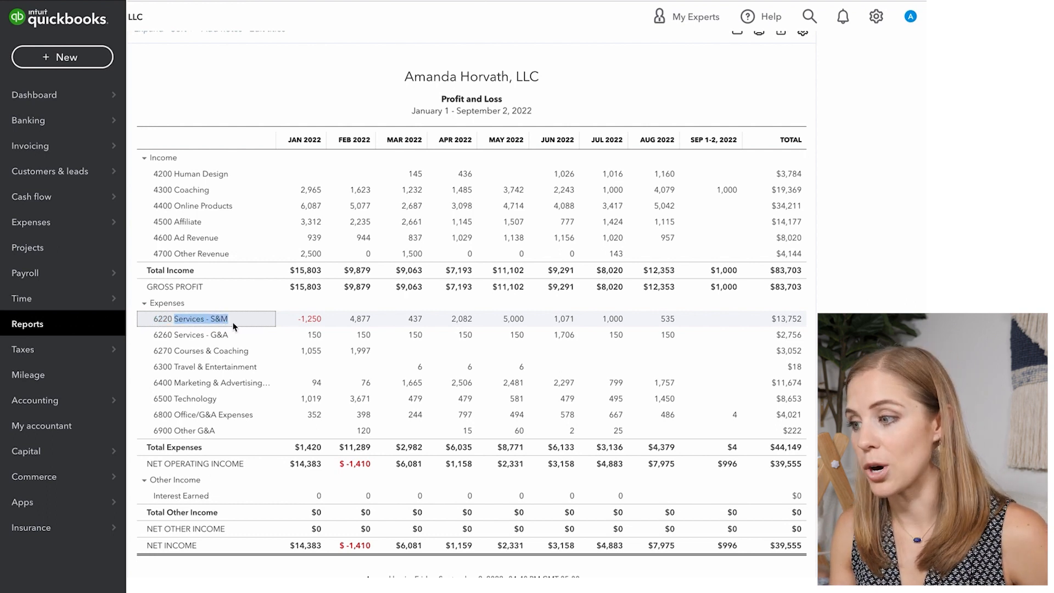
drag(175, 334, 236, 341)
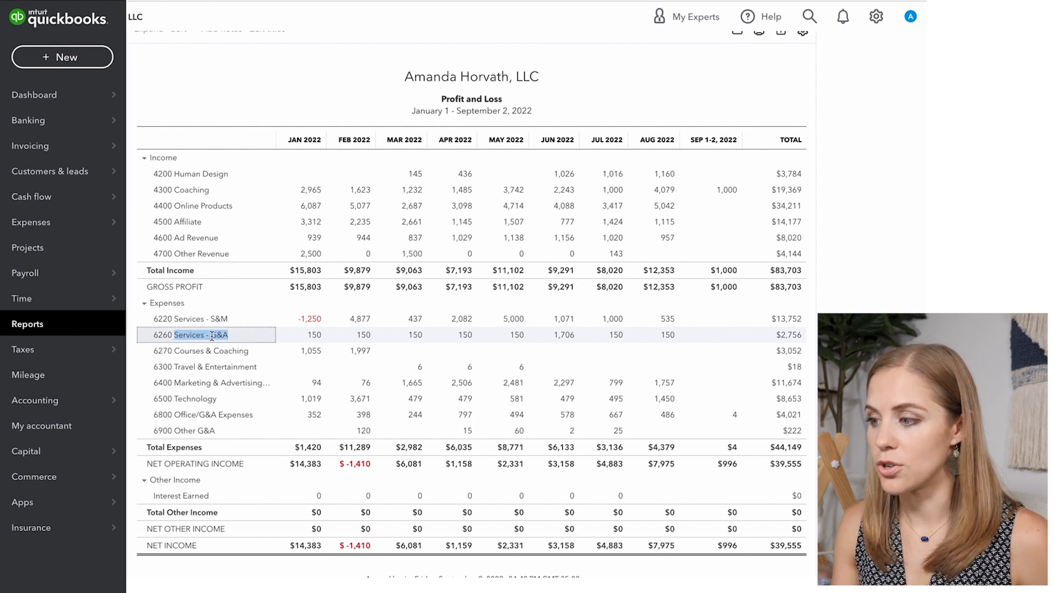
Examine the expense account names in the Profit and Loss report, including Courses & Coaching, Travel & Entertainment, Services - S&M, Technology and Office/G&A Expenses.
drag(175, 351, 257, 354)
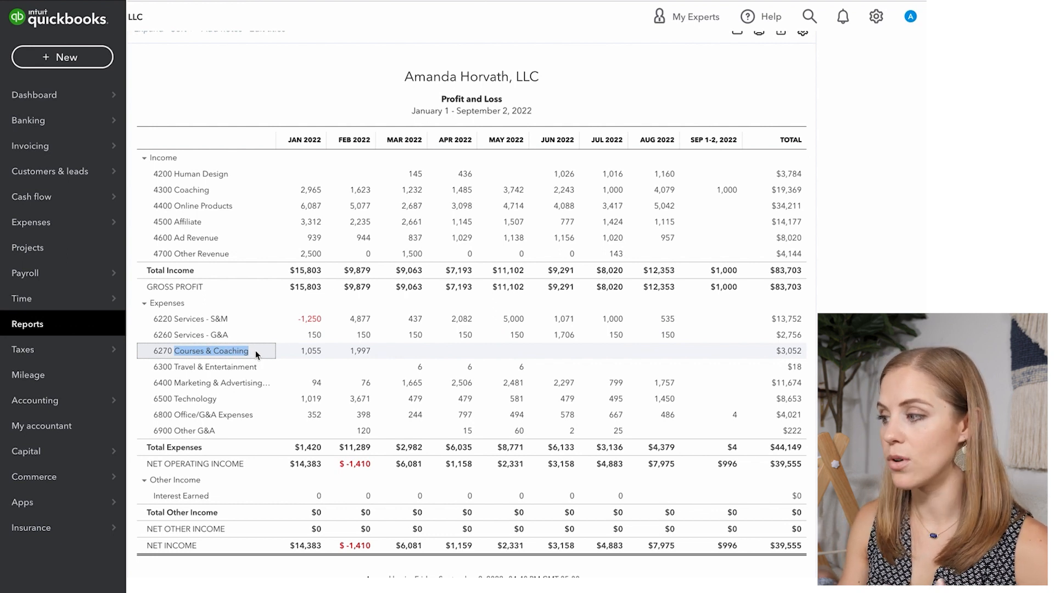
drag(176, 367, 274, 367)
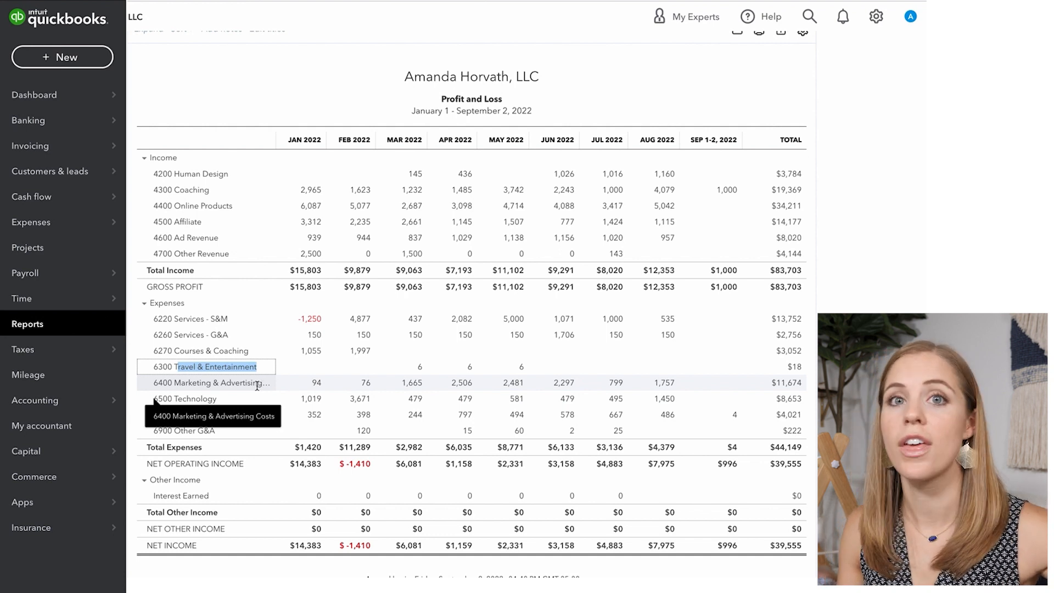
click(179, 320)
drag(179, 319, 240, 325)
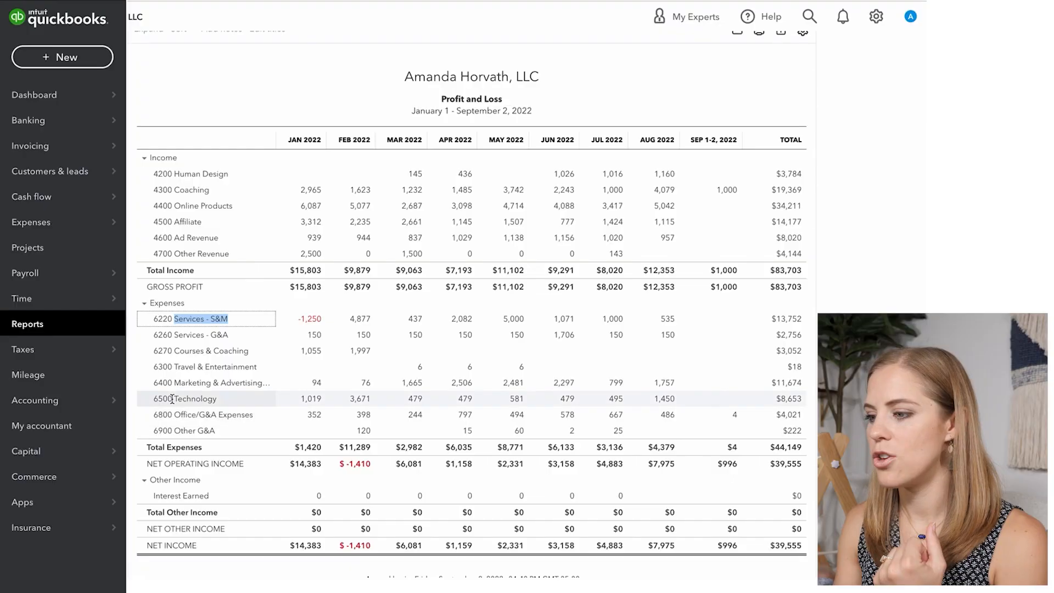
drag(173, 398, 215, 399)
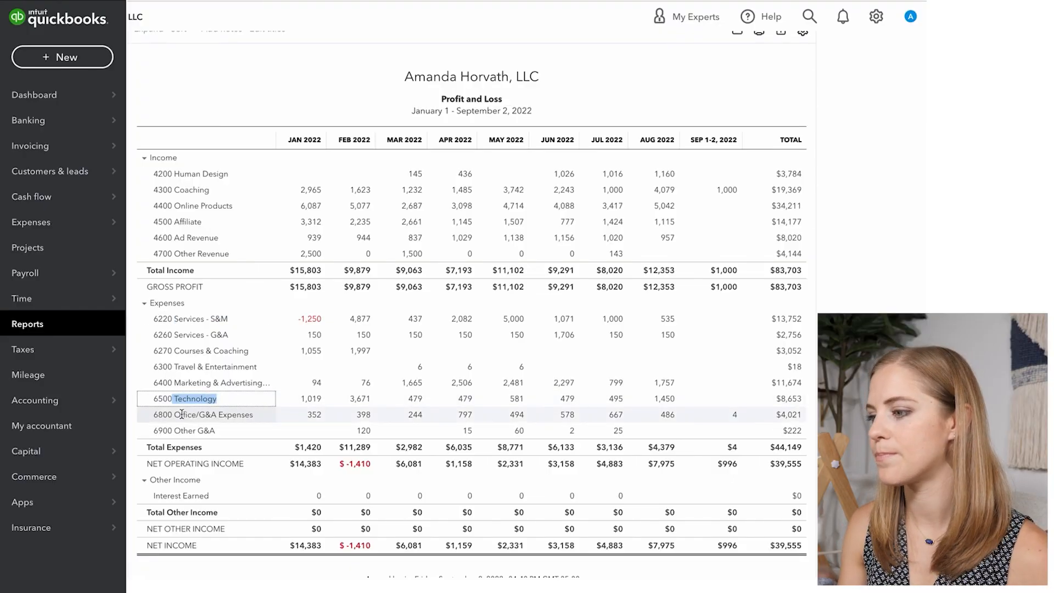
drag(174, 414, 253, 415)
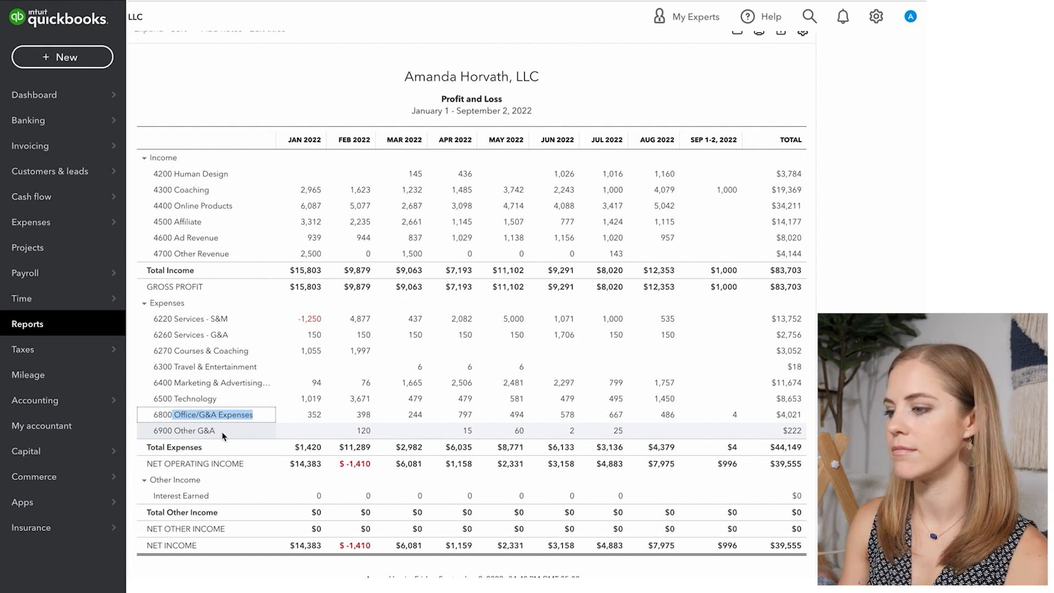
click(173, 395)
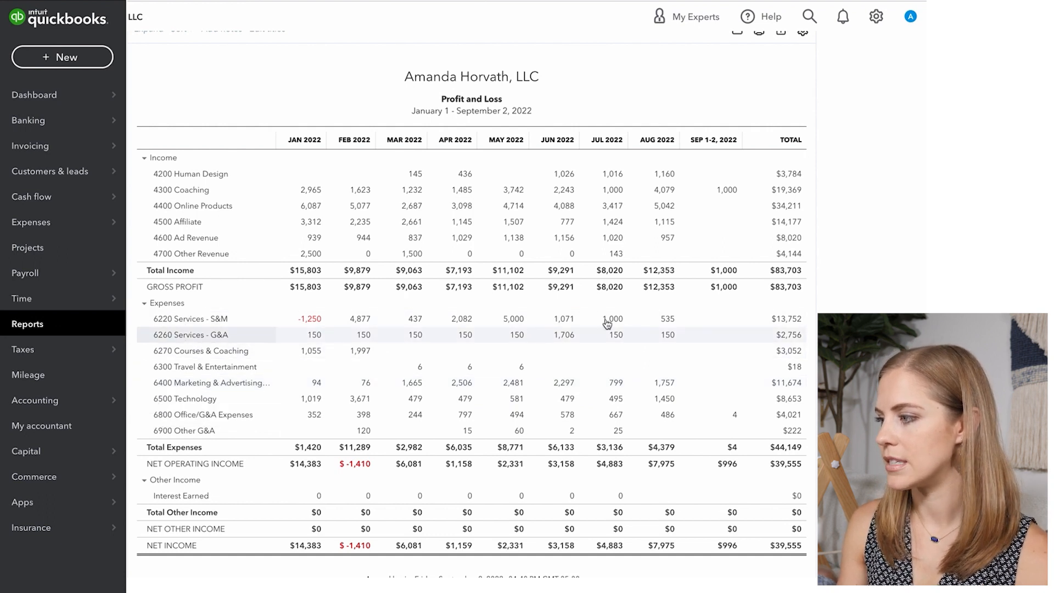
Show the transactions behind the 6220 Services - S&M total and examine the Course, Social Media and YouTube Services sub-accounts.
click(789, 320)
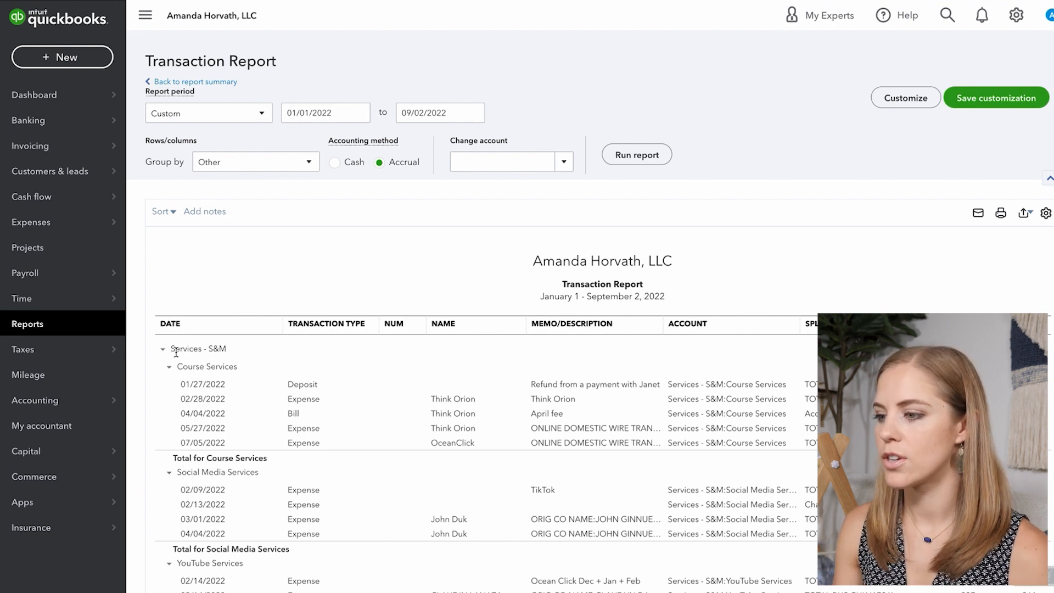
drag(180, 371, 253, 375)
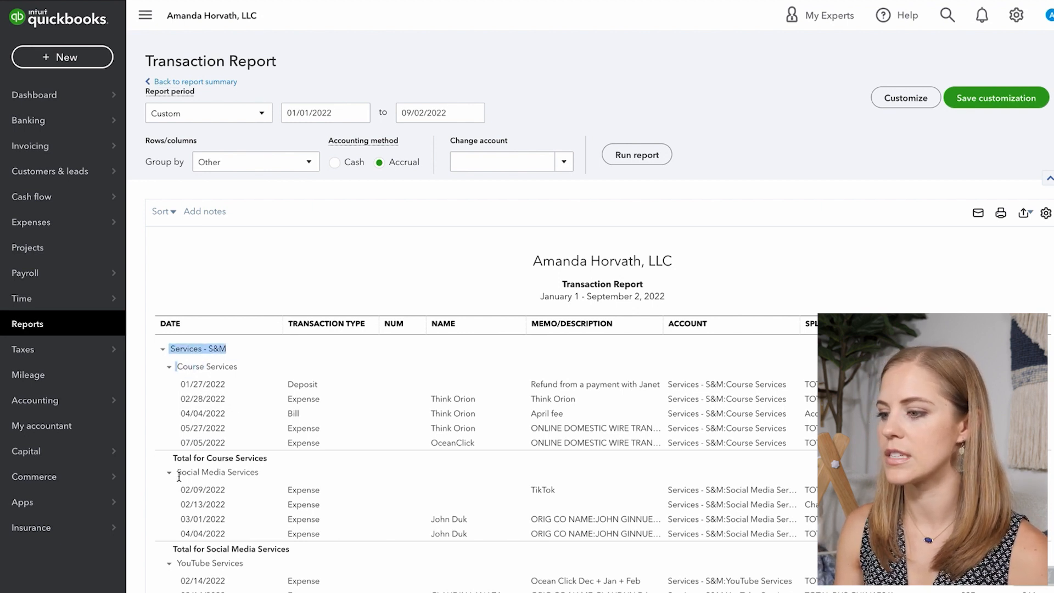
click(154, 486)
scroll(220, 488, down, 1)
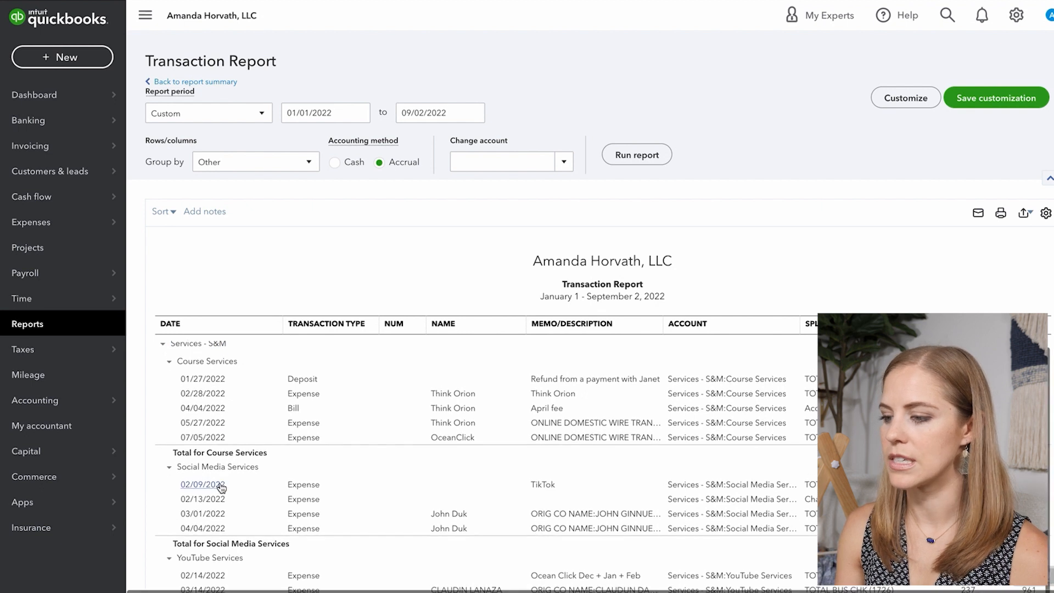
scroll(202, 555, down, 1)
scroll(173, 540, down, 5)
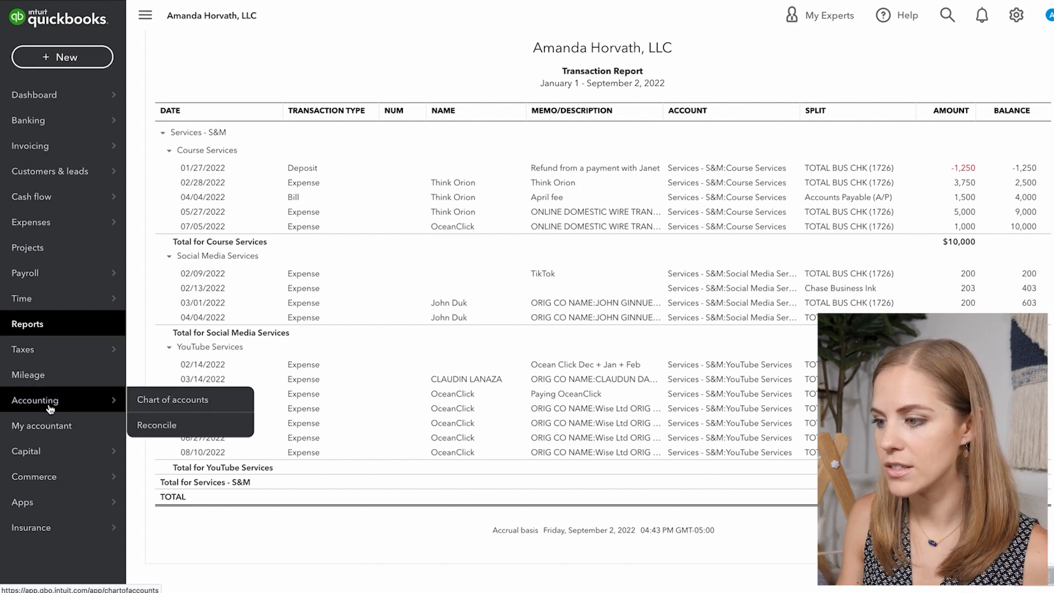
Open the business's chart of accounts and sort it by account number.
click(148, 405)
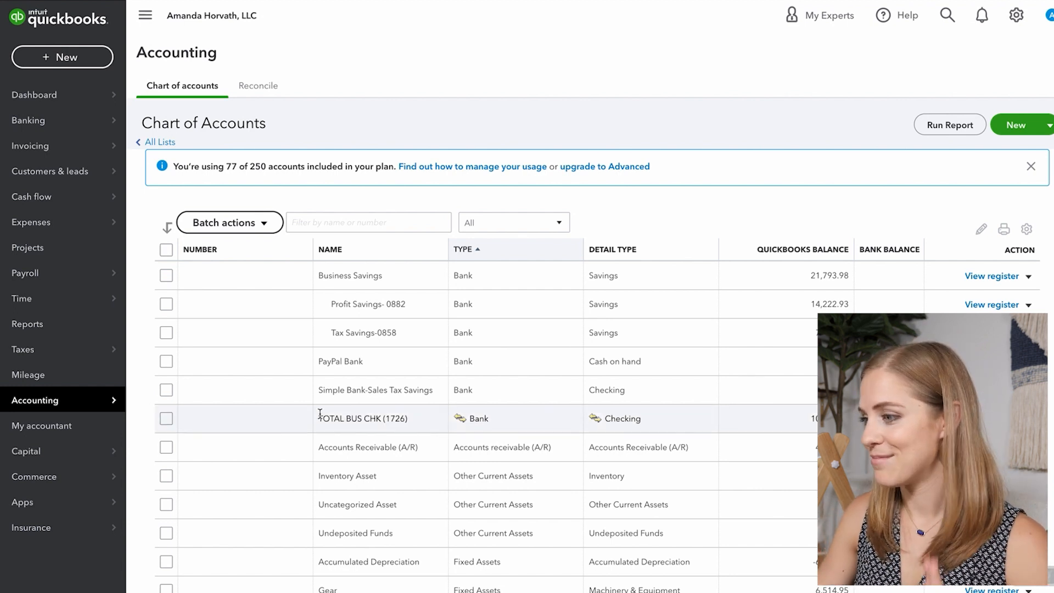
scroll(402, 347, down, 2)
scroll(402, 347, up, 2)
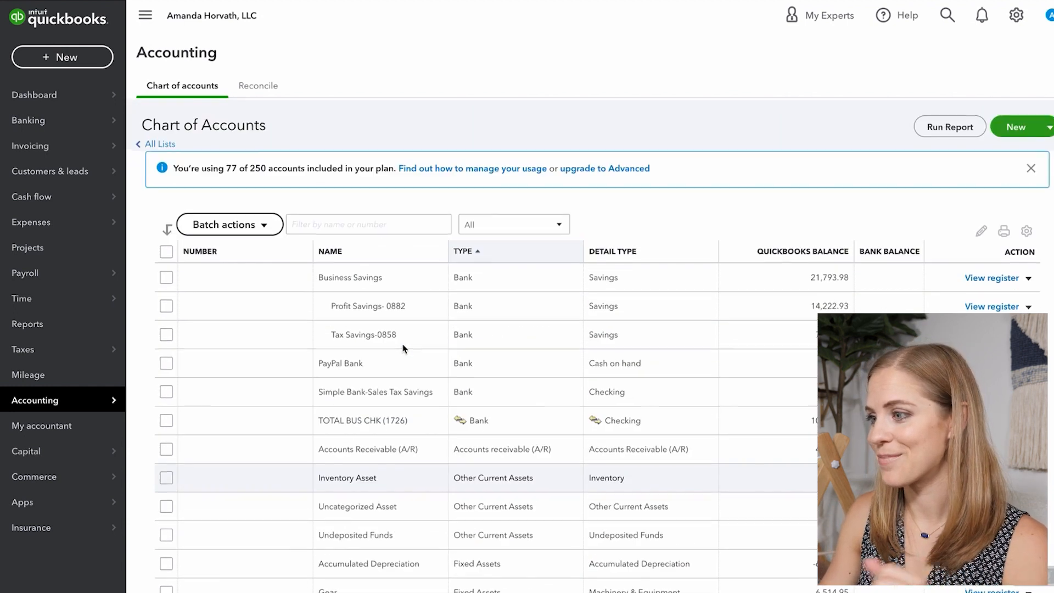
click(217, 249)
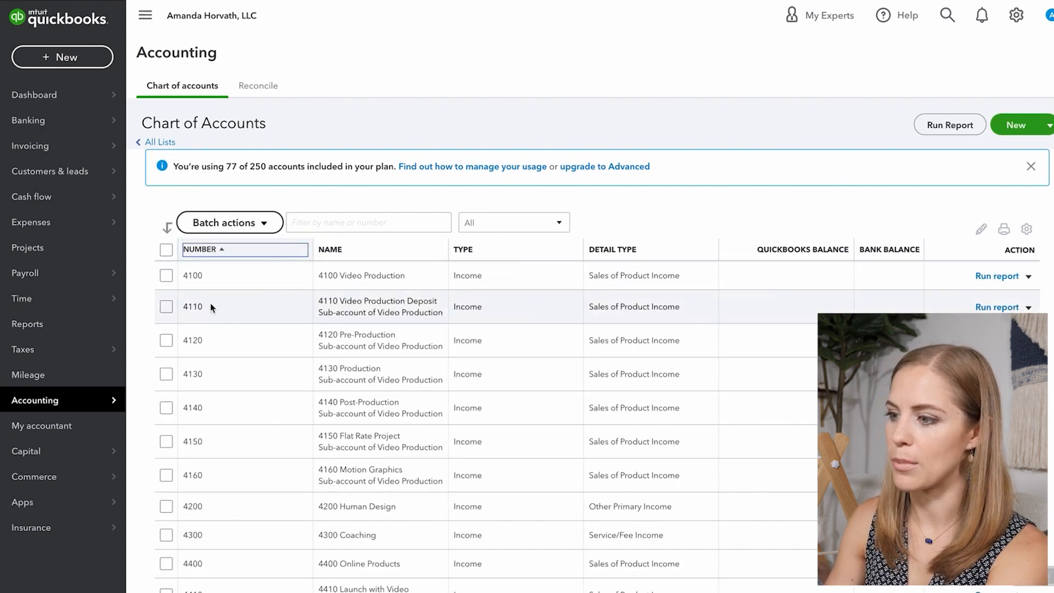
Examine how the income accounts and their sub-accounts are numbered, starting from 4100 Video Production.
click(185, 274)
drag(184, 275, 224, 284)
scroll(235, 304, down, 3)
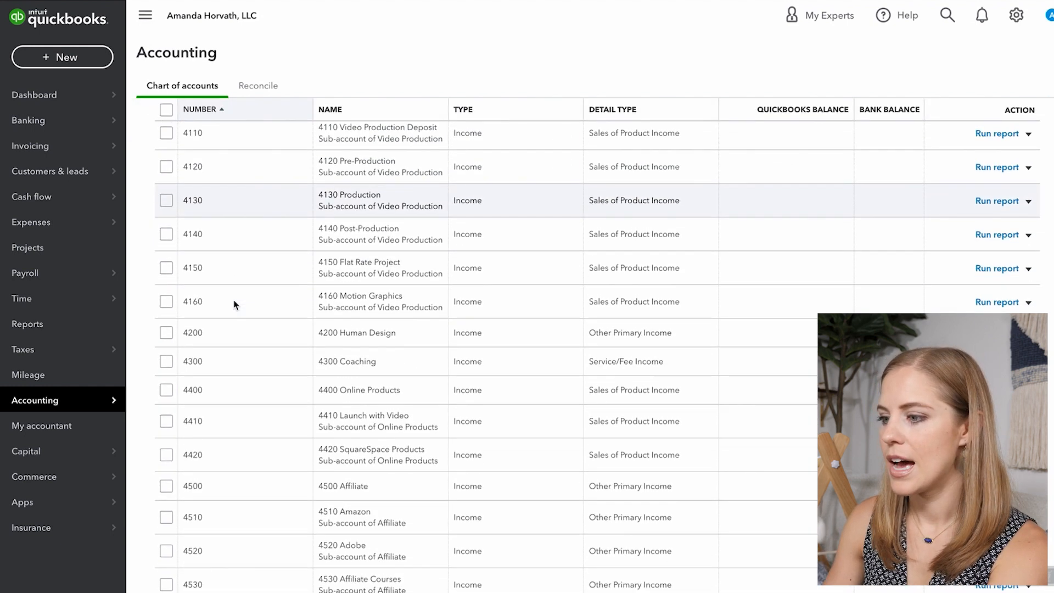
scroll(234, 305, up, 1)
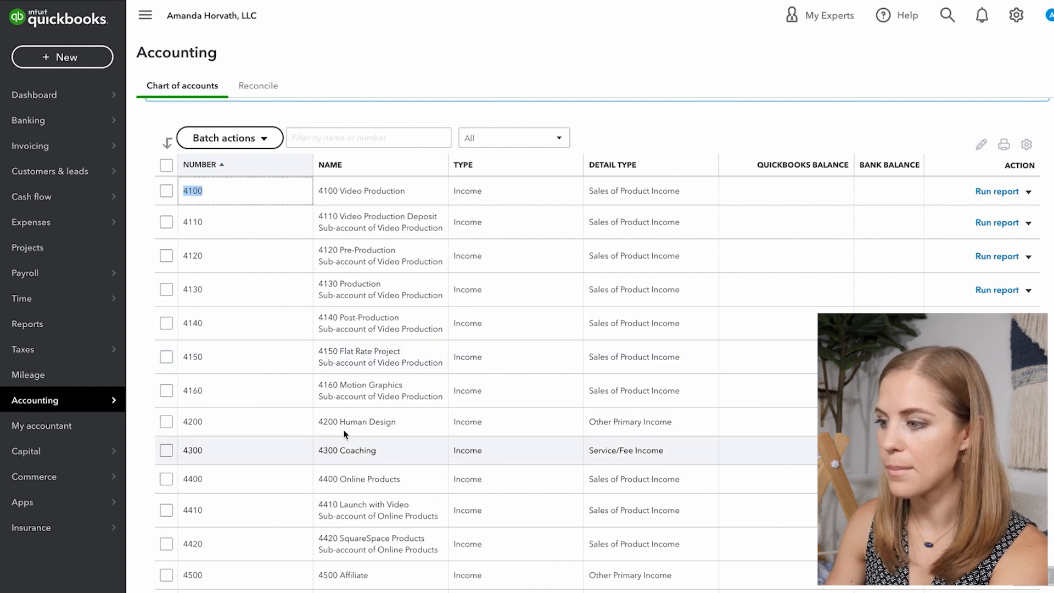
scroll(391, 218, up, 1)
scroll(392, 217, up, 1)
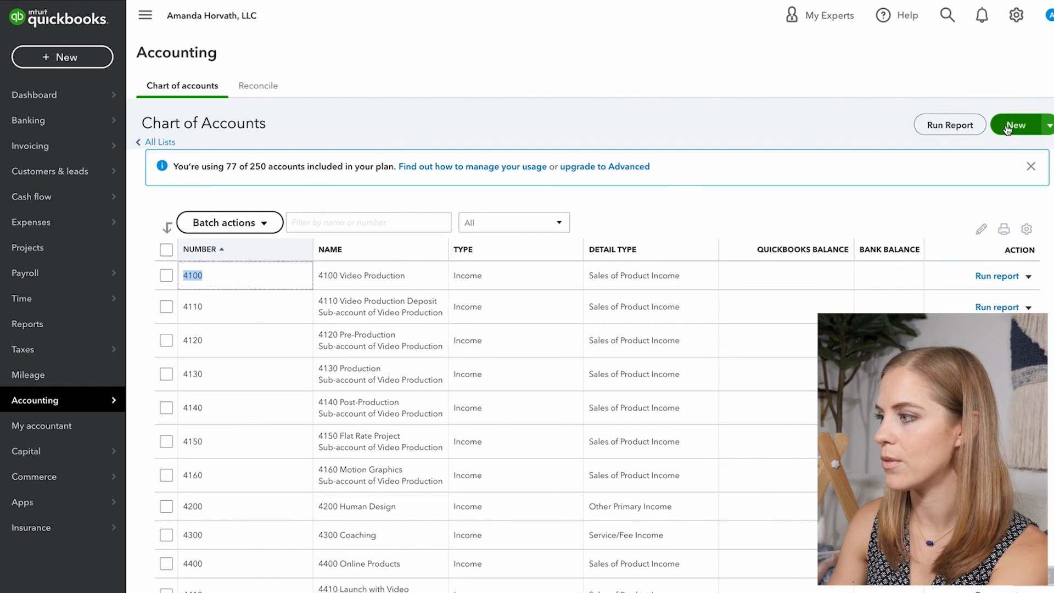
Start a new income account under Income with Sales of Product Income as the tax form section.
click(1011, 124)
click(720, 70)
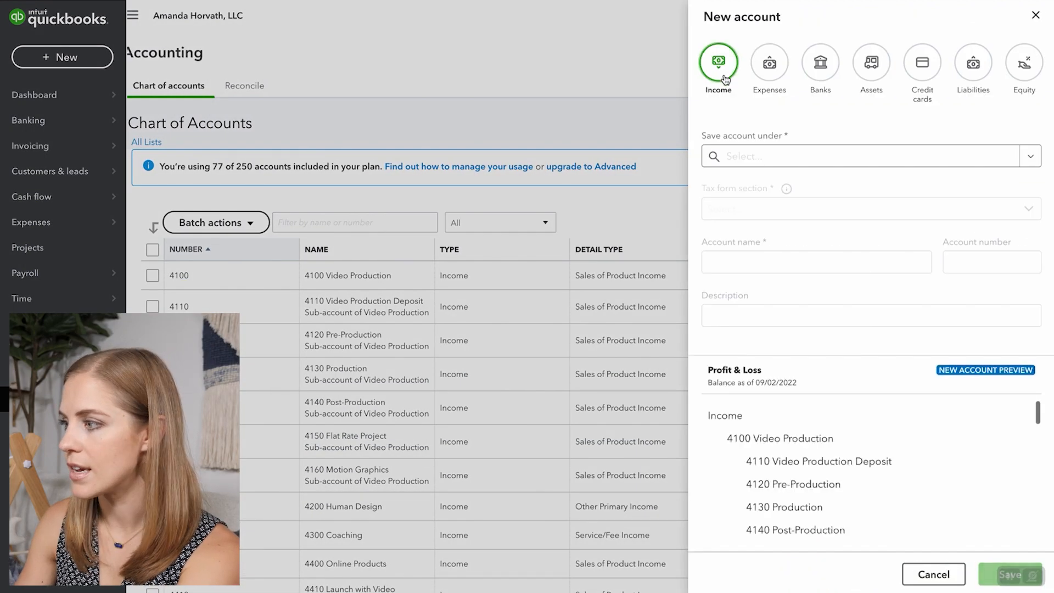
click(731, 164)
click(739, 185)
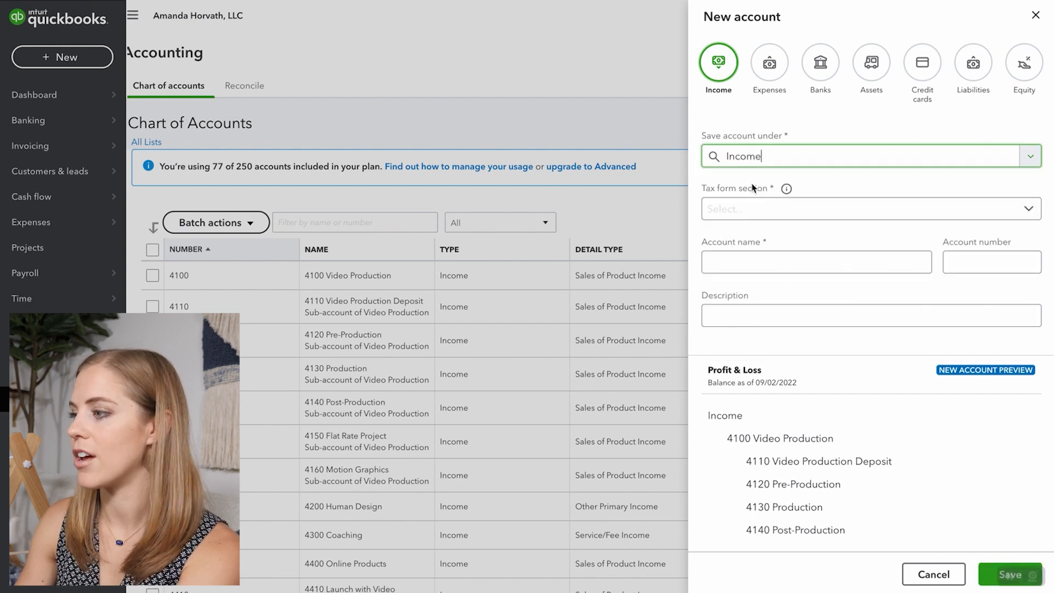
click(736, 215)
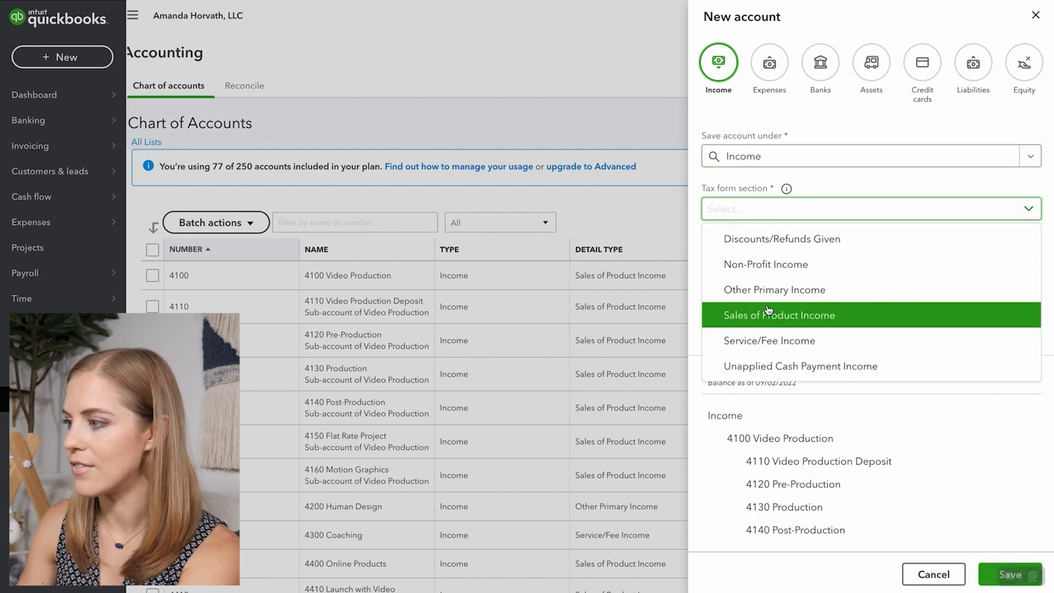
click(741, 315)
Examine the account name, account number and description fields, and cancel the new account.
click(741, 262)
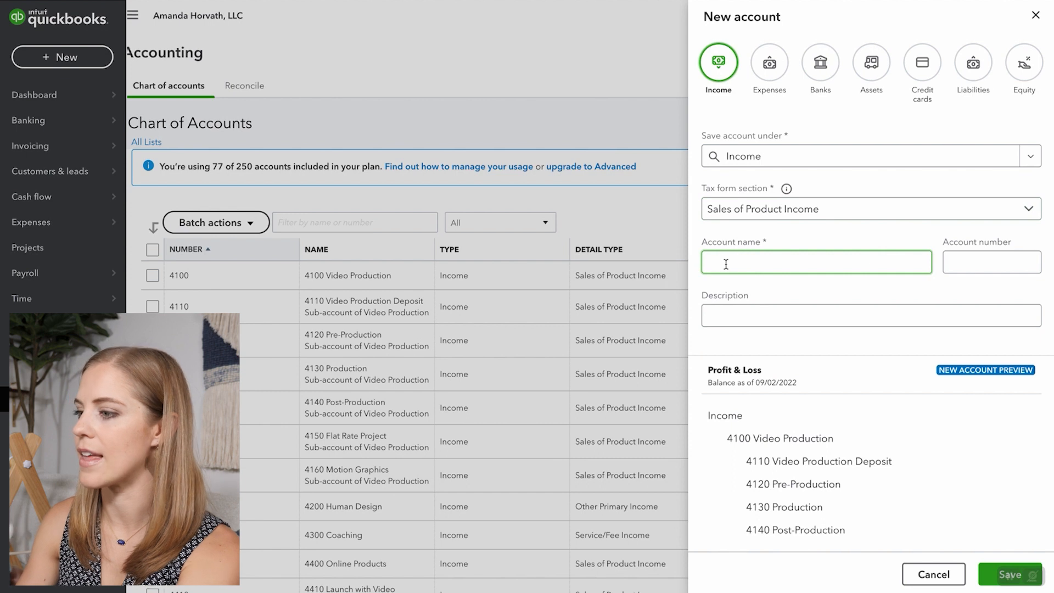
drag(707, 246, 781, 251)
drag(1008, 246, 958, 246)
click(818, 310)
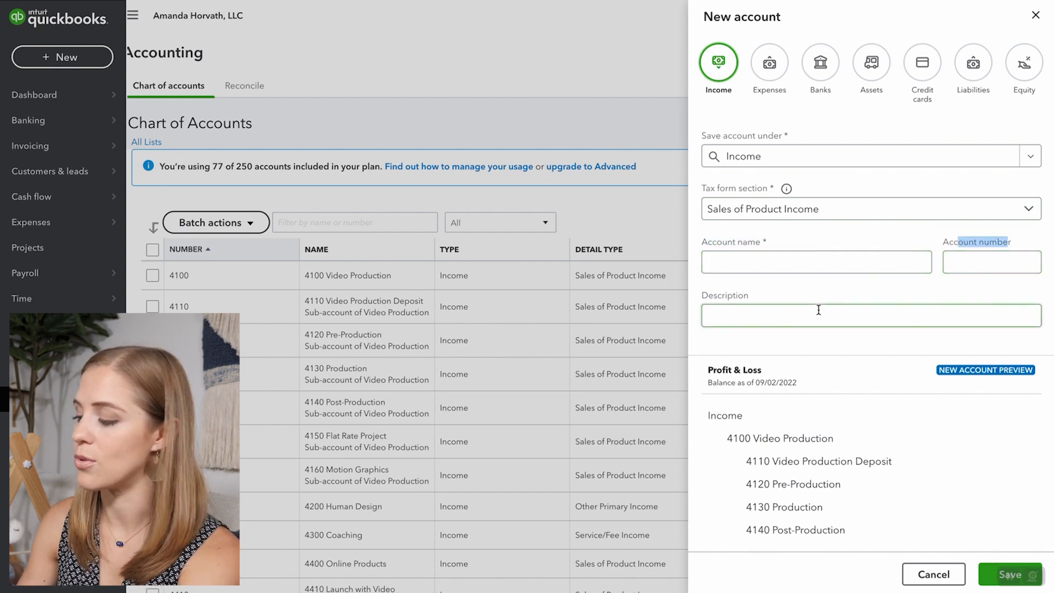
click(933, 574)
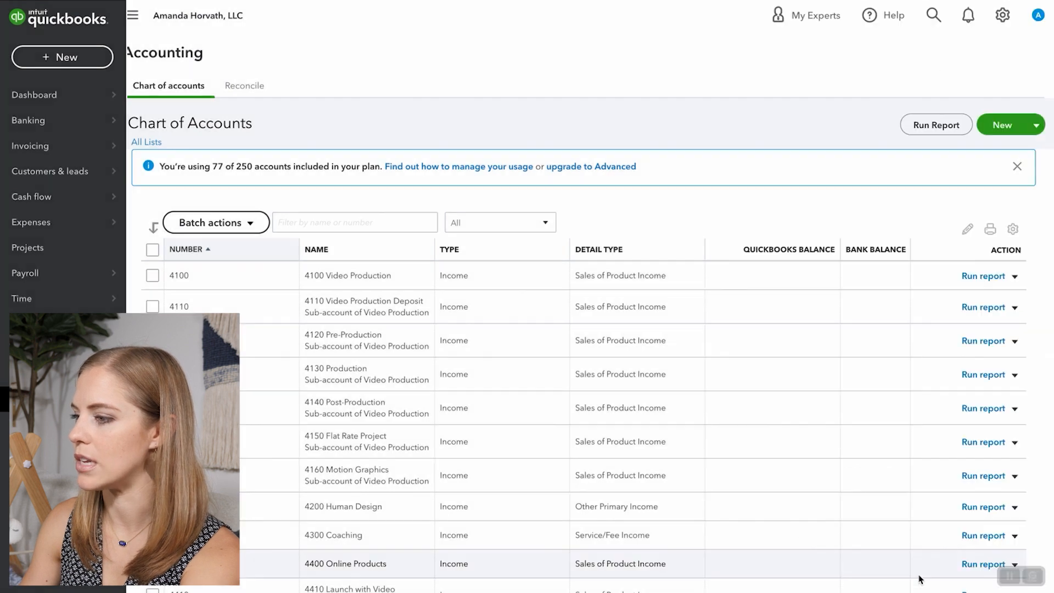
Open the 4200 Human Design account for editing and examine its number and its position in the account preview.
scroll(348, 425, down, 1)
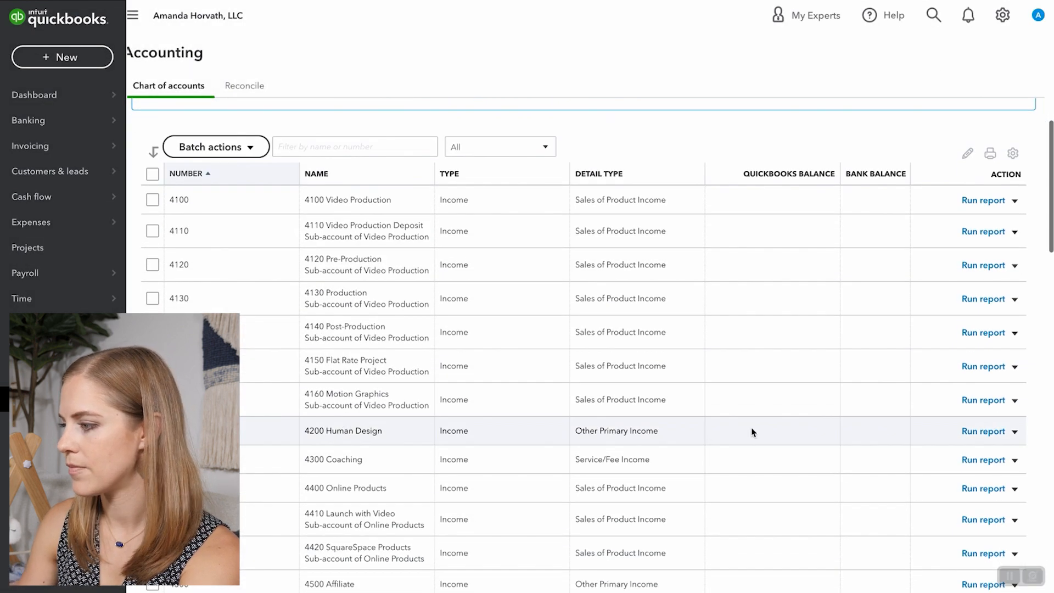
click(1014, 431)
click(981, 450)
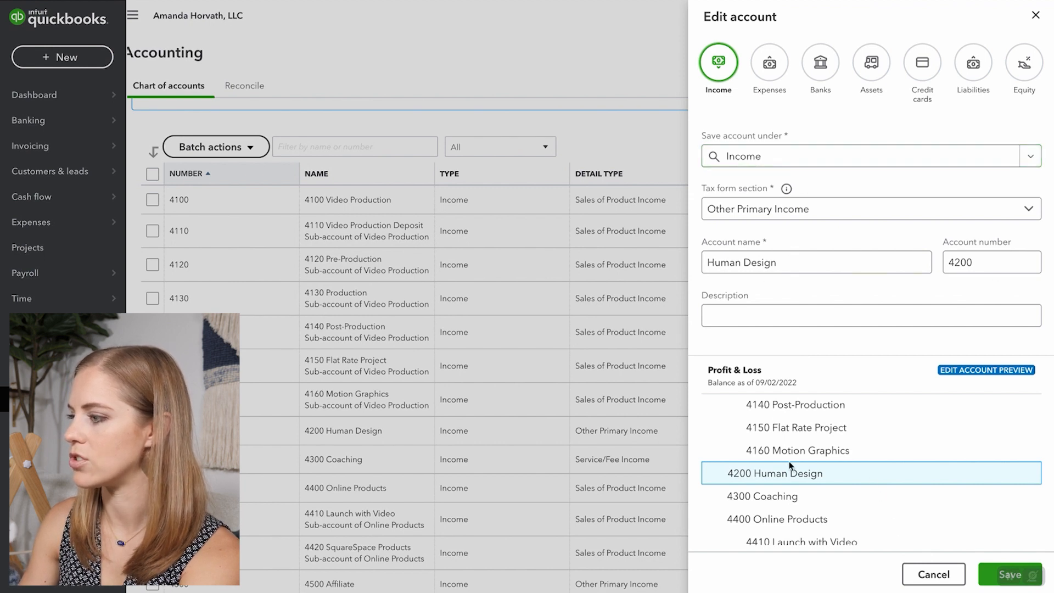
scroll(784, 496, down, 2)
scroll(784, 494, up, 5)
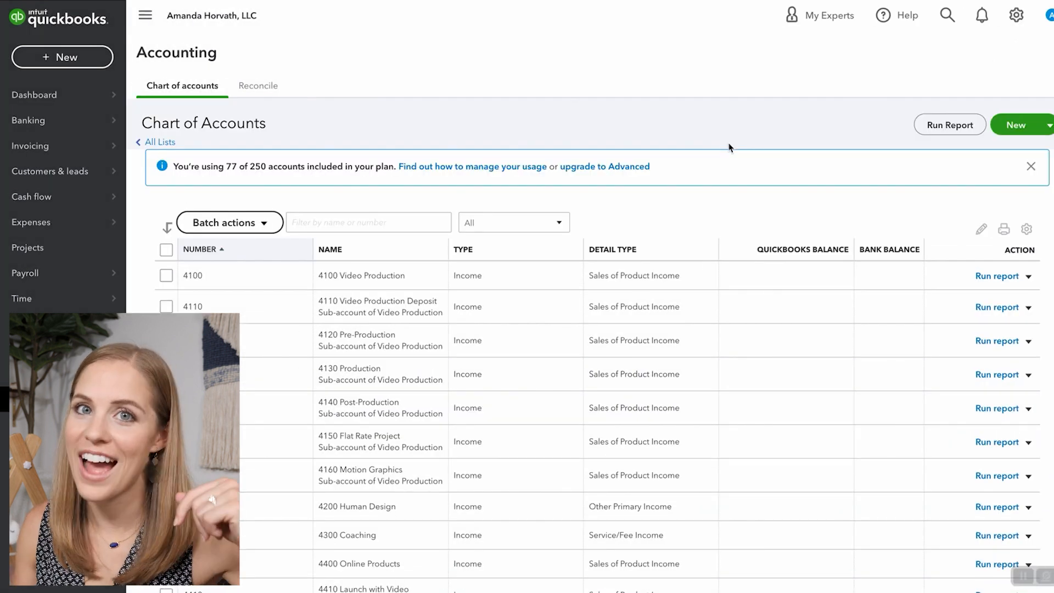
Start a new expense account and examine the parent accounts available under Cost of Goods Sold and Expenses.
click(1016, 125)
click(784, 63)
click(787, 159)
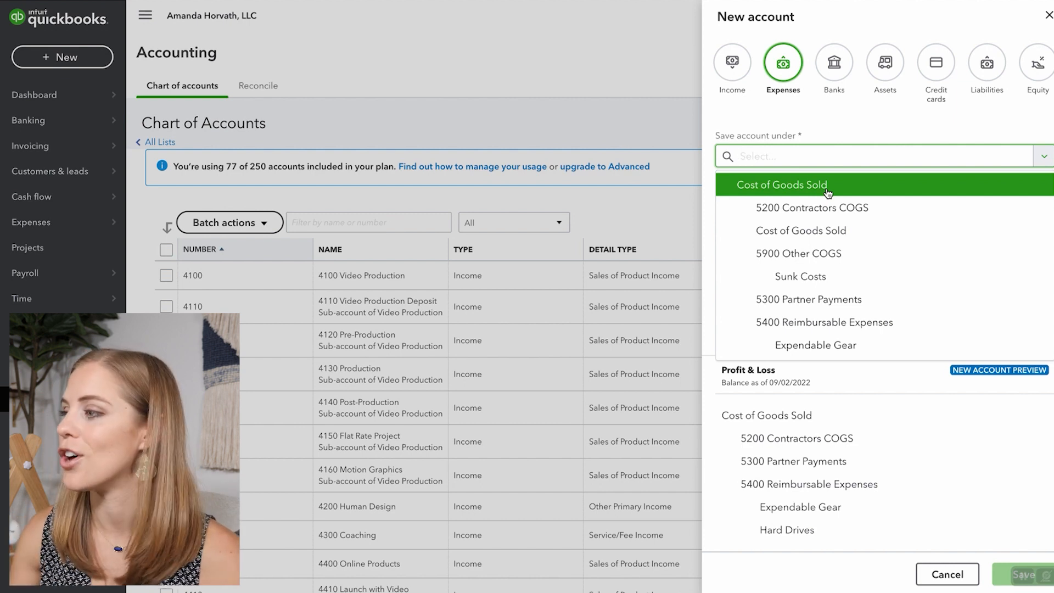
scroll(785, 219, down, 10)
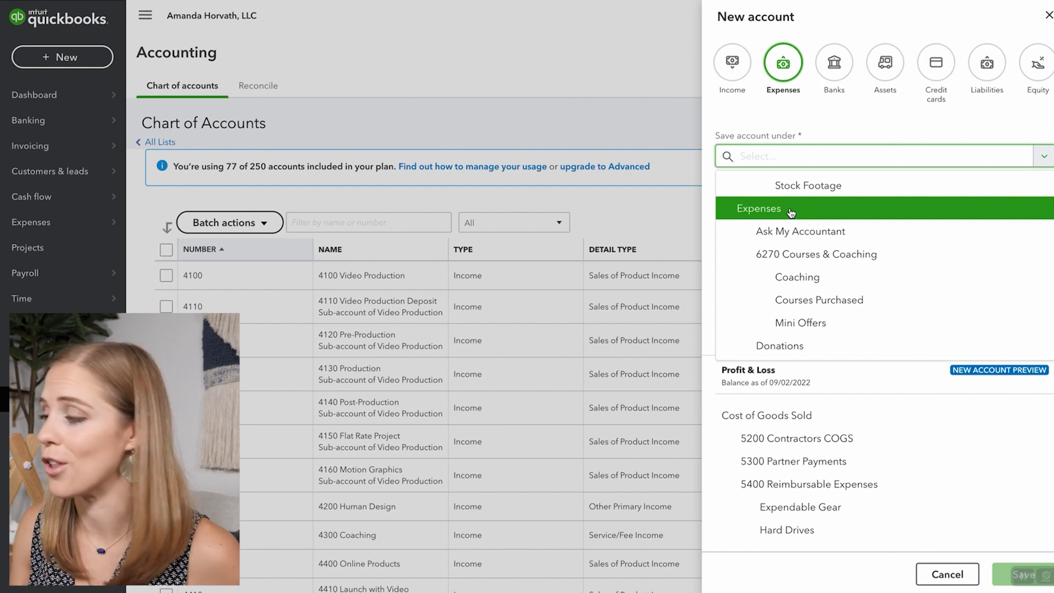
scroll(798, 230, down, 1)
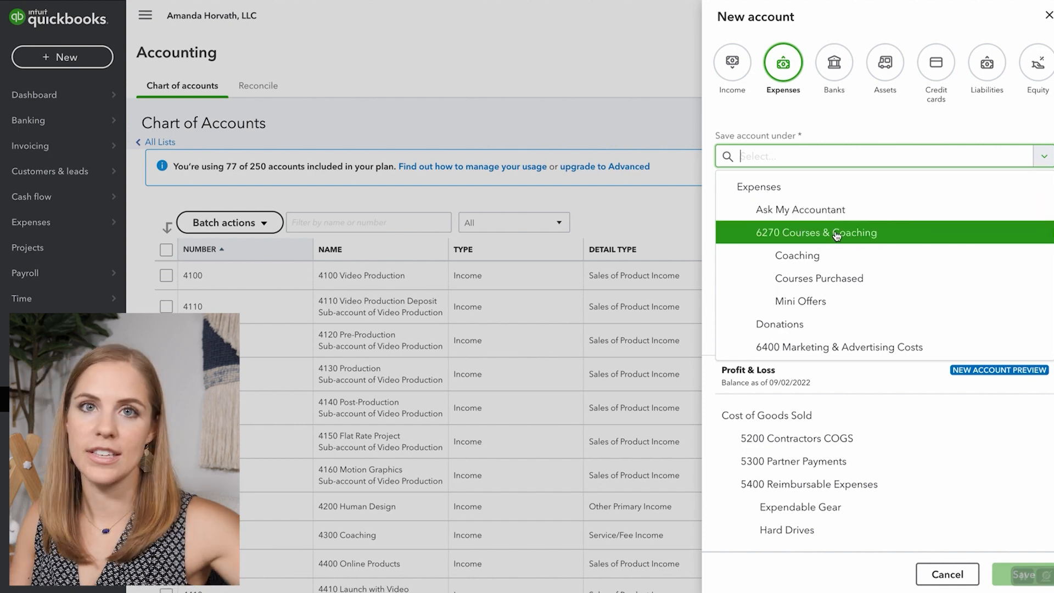
click(783, 122)
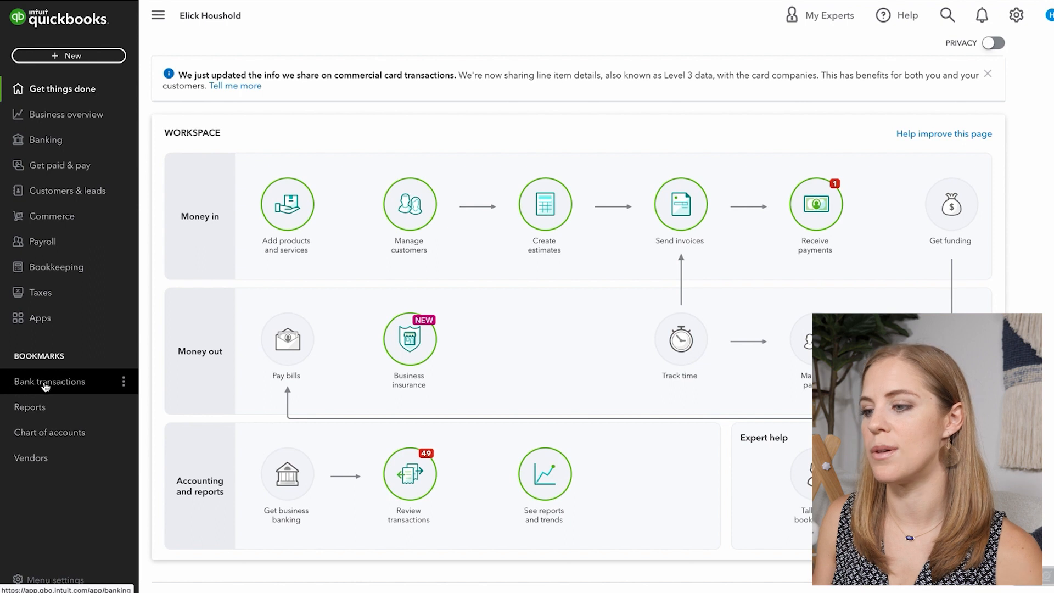
Open the household company's bank transactions and examine the AMAZON CC entries awaiting review.
click(46, 386)
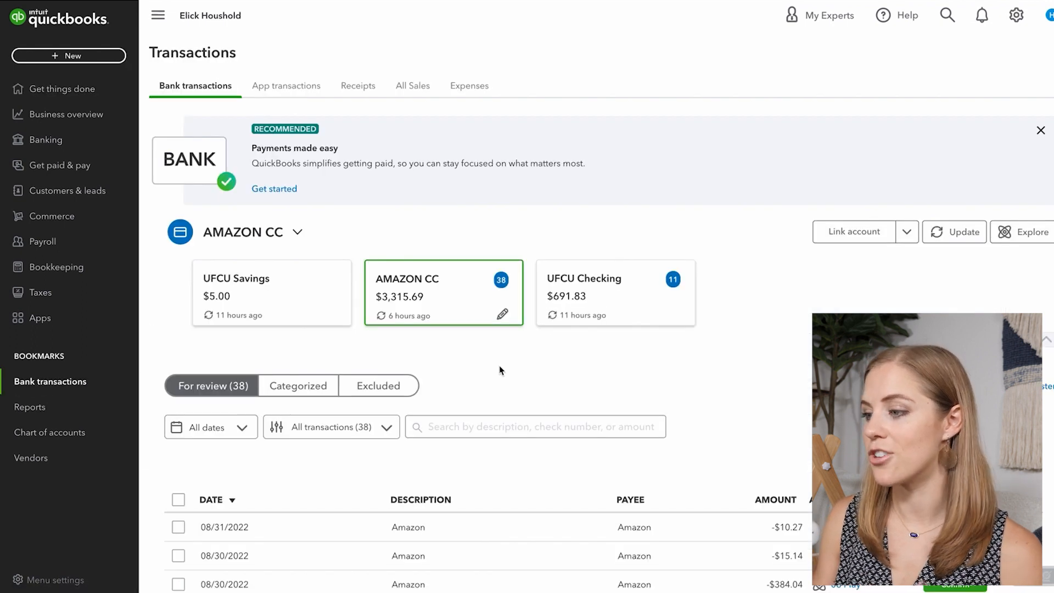
scroll(501, 370, down, 12)
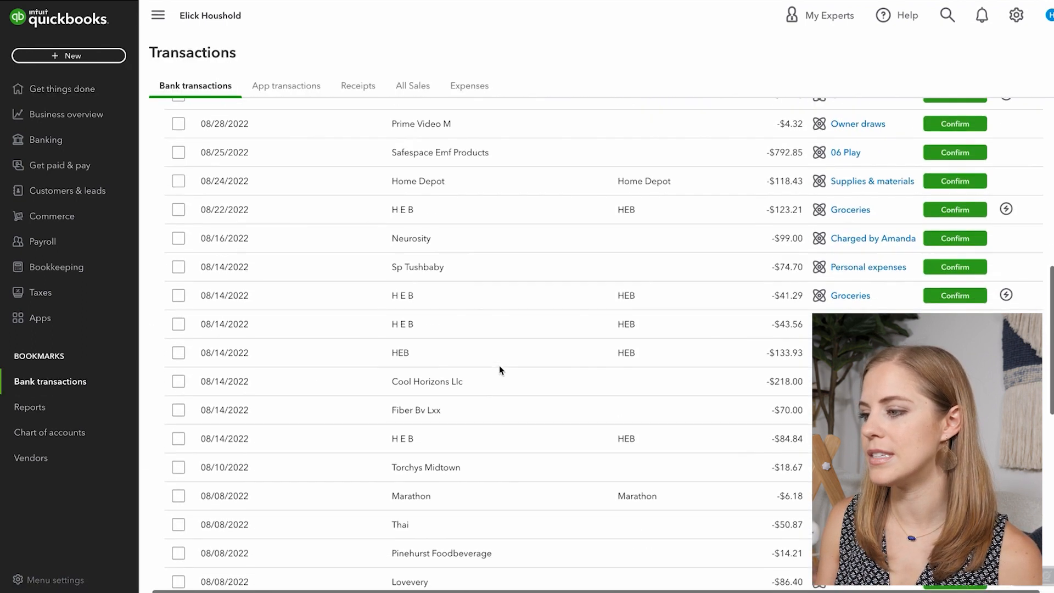
scroll(501, 370, down, 6)
scroll(500, 370, up, 18)
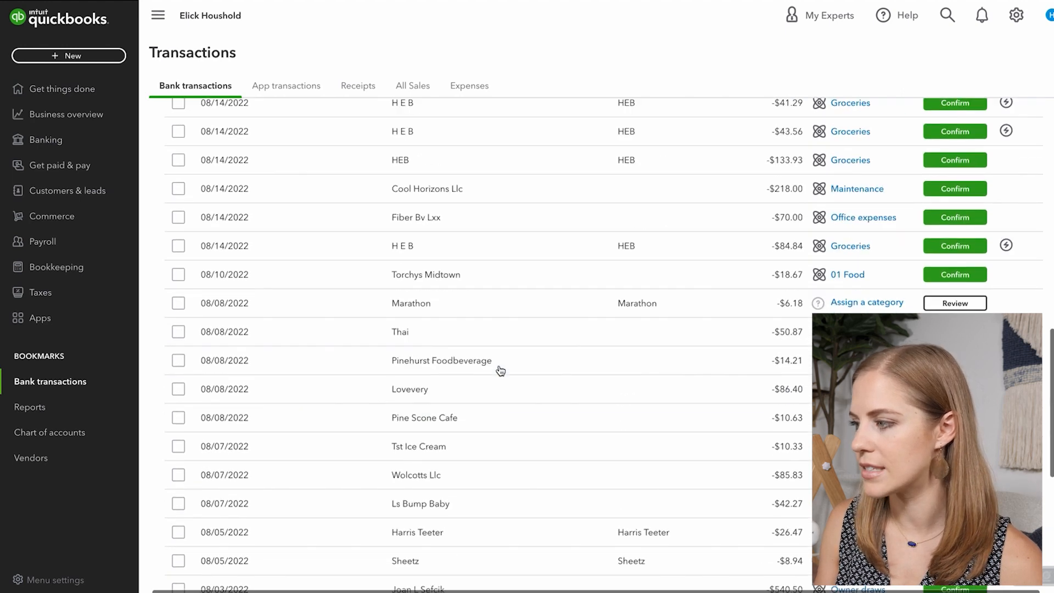
scroll(501, 370, down, 3)
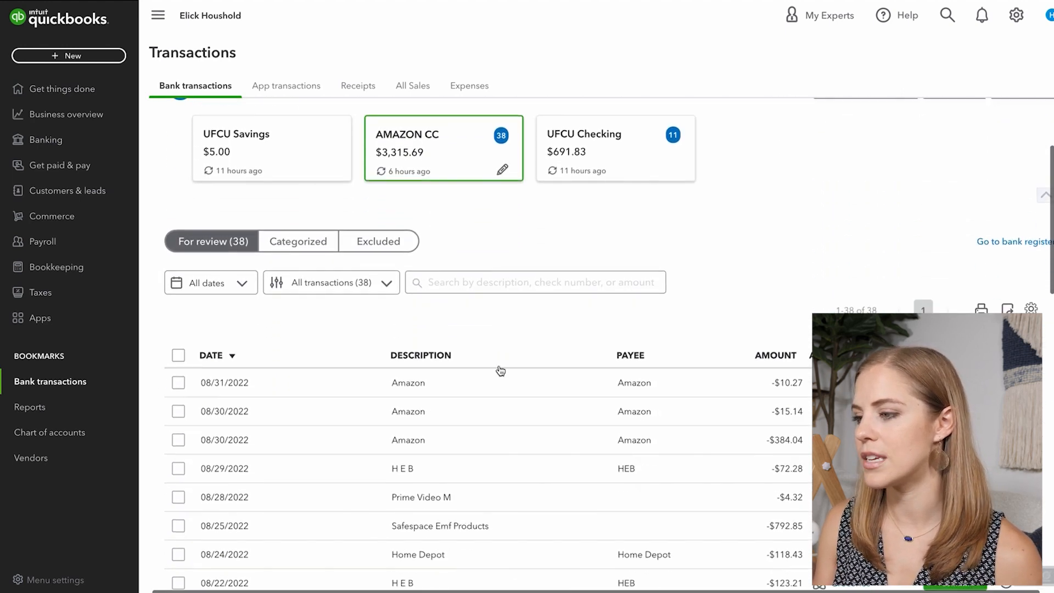
Open the 08/29/2022 H E B transaction and examine its vendor and category details.
scroll(427, 387, down, 2)
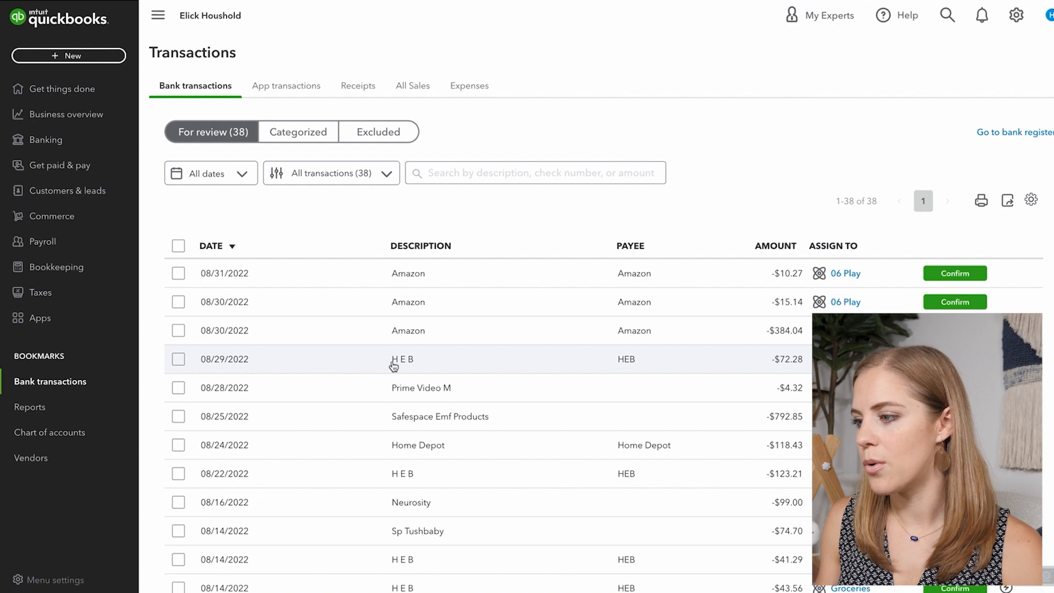
click(394, 365)
scroll(387, 307, down, 2)
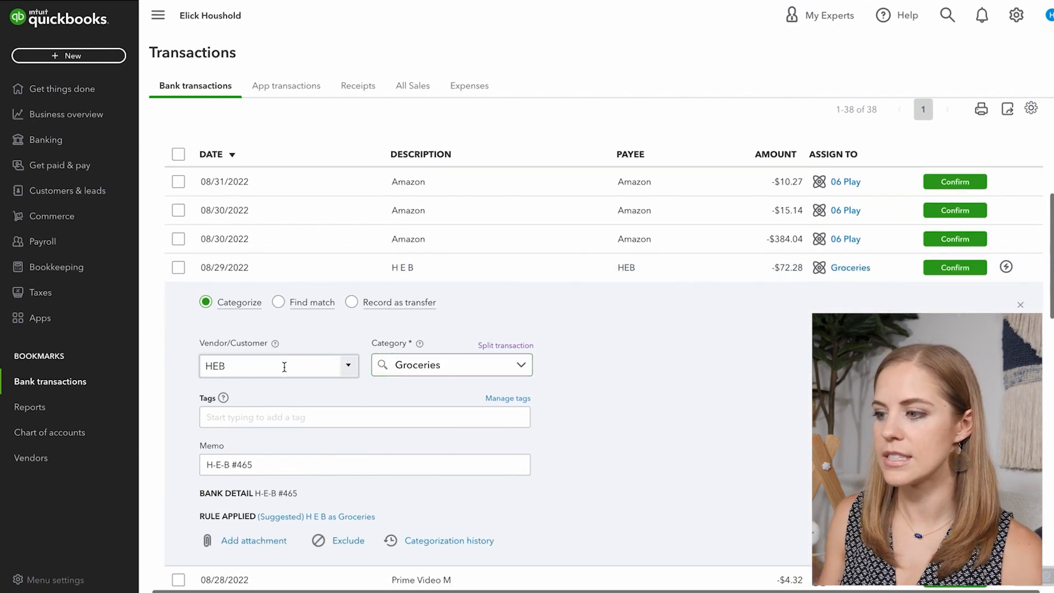
Browse the vendor choices for the H E B transaction, including adding a new vendor, and reselect HEB.
click(349, 369)
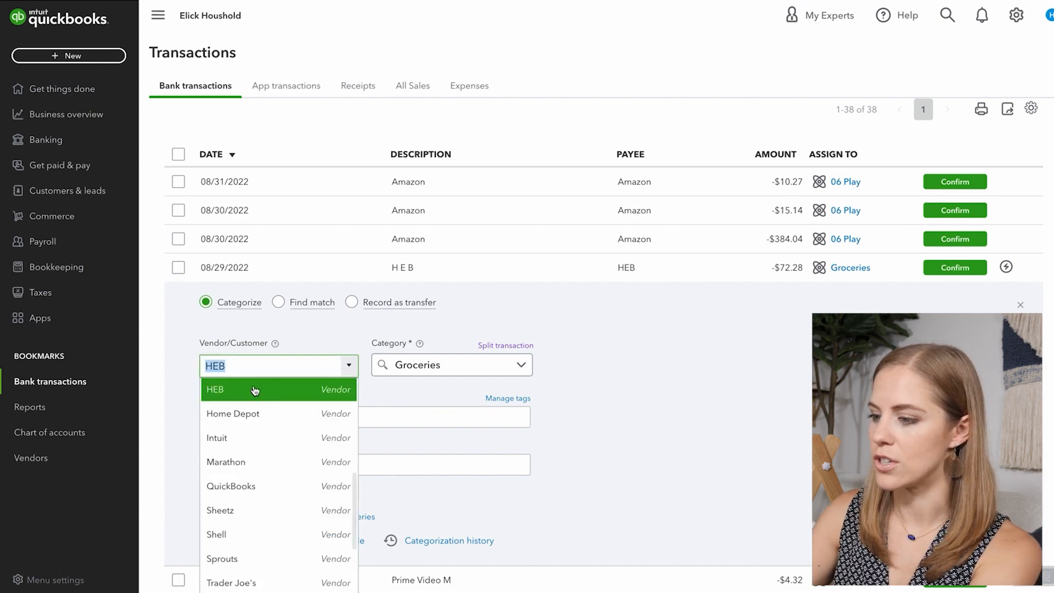
text(new)
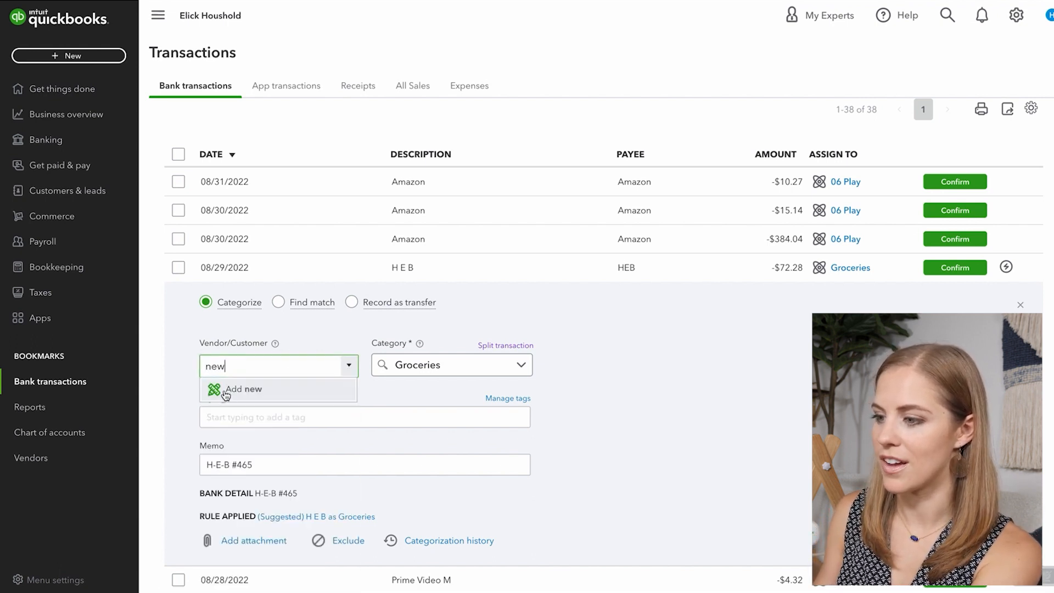
click(349, 365)
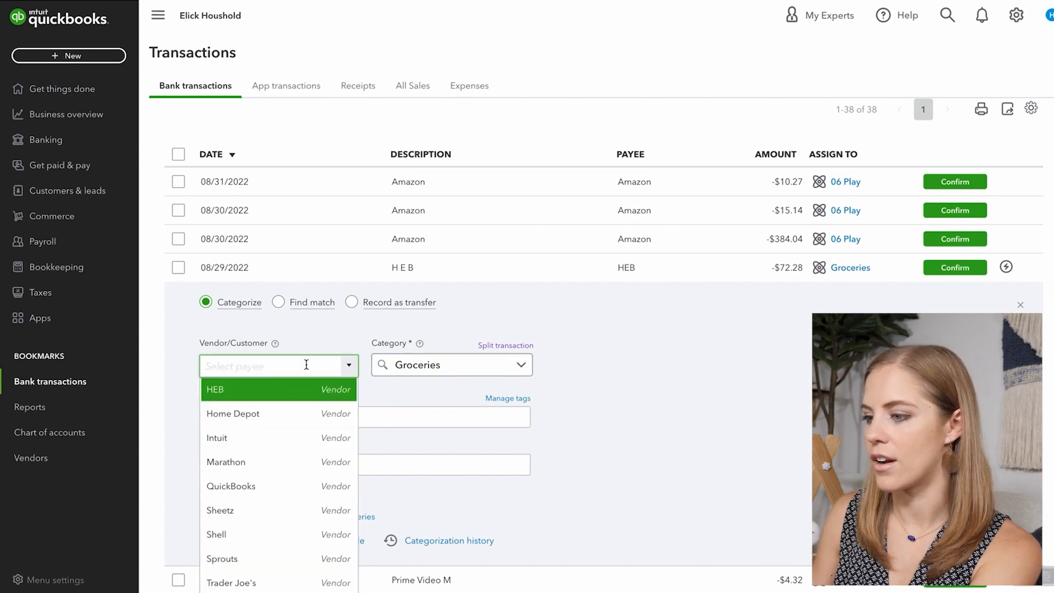
click(281, 390)
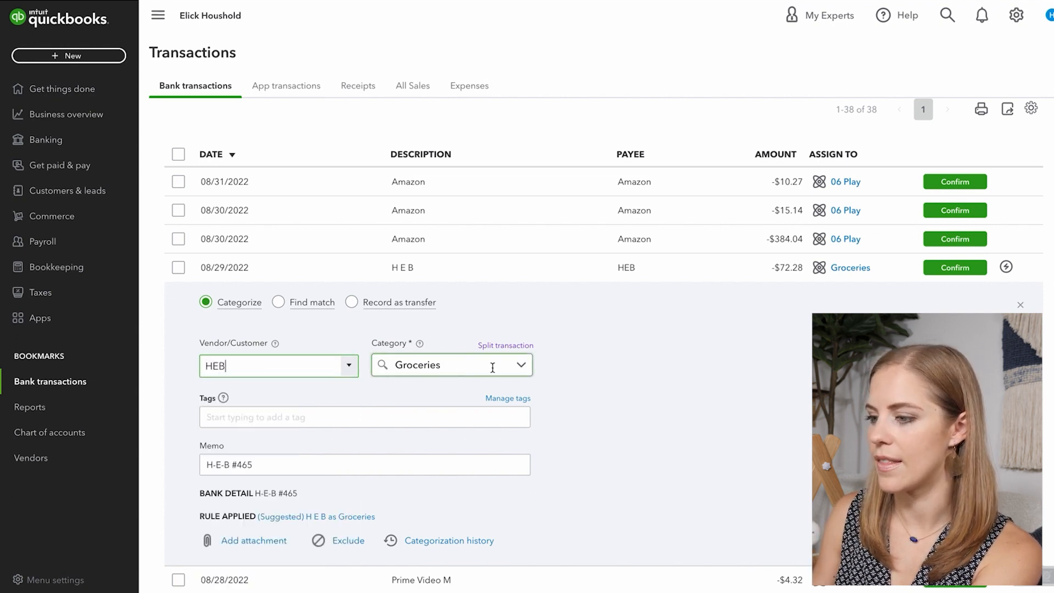
Check the Groceries category of the 08/29/2022 H E B transaction and confirm the transaction.
click(424, 365)
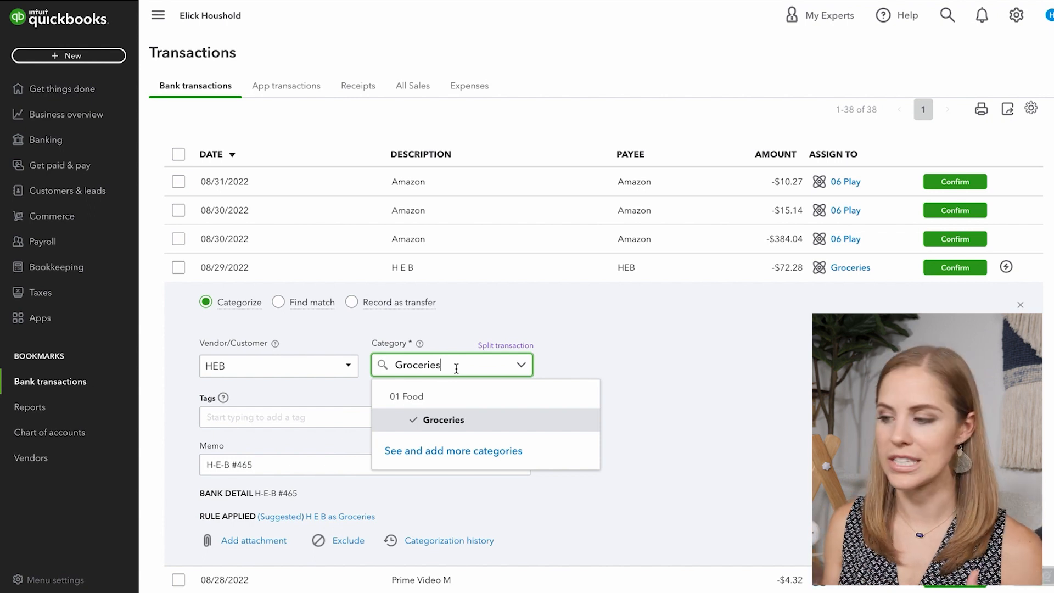
double_click(424, 365)
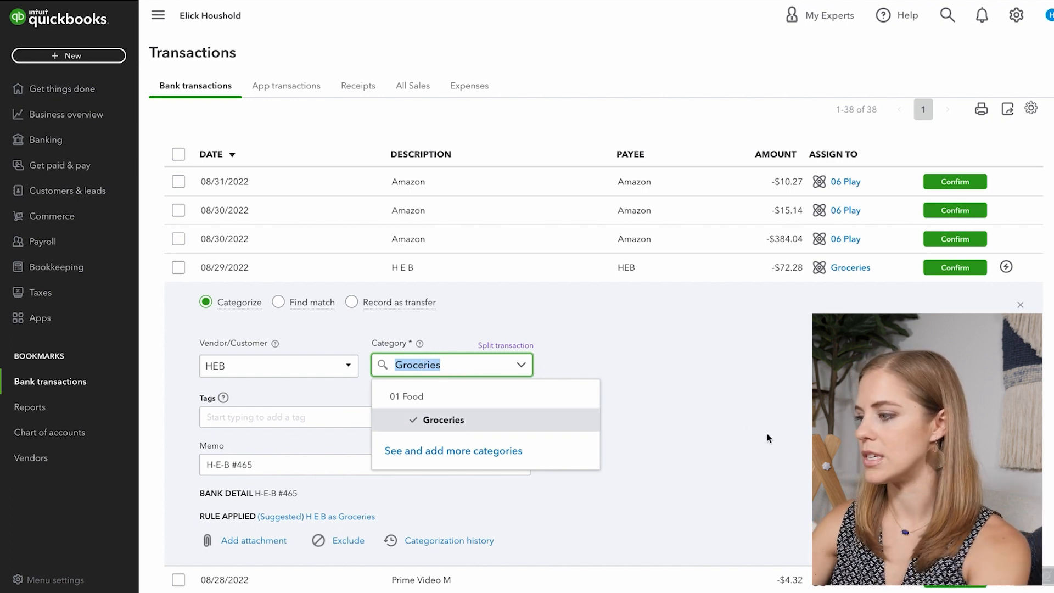
click(942, 485)
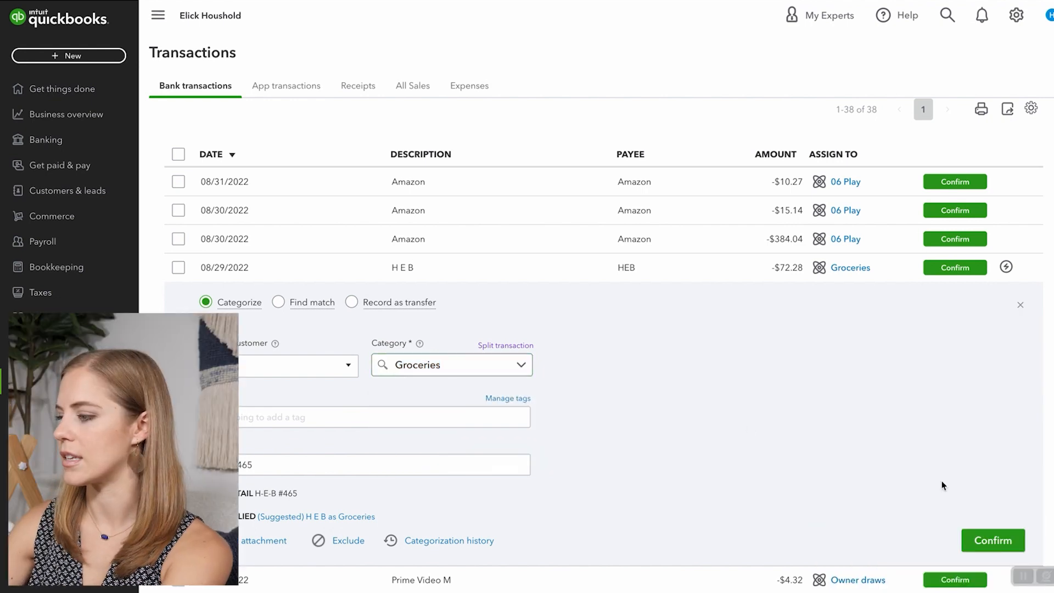
click(987, 541)
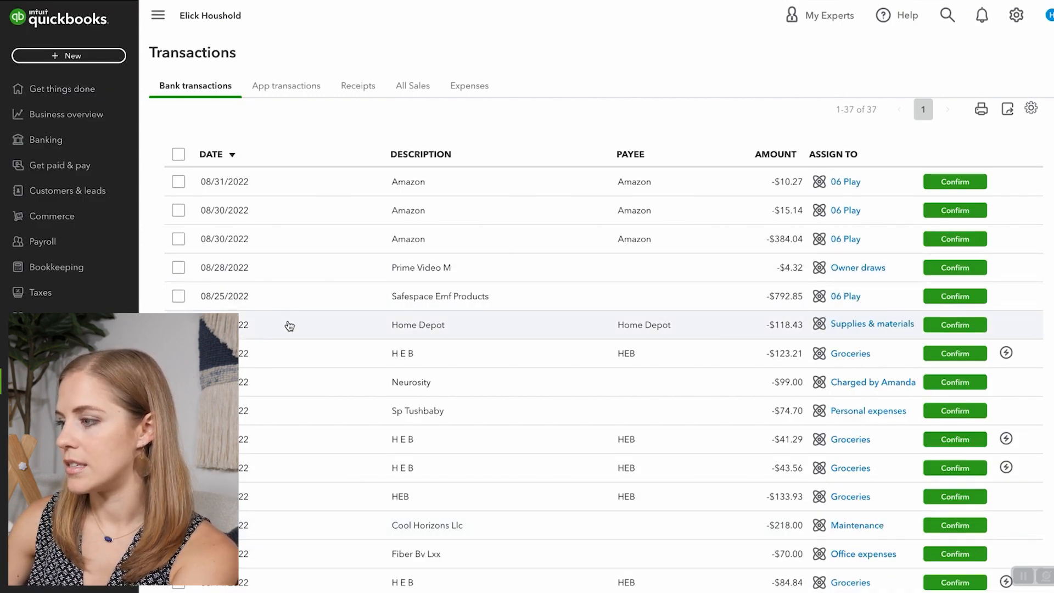
Categorize the 08/25/2022 Safespace Emf Products transaction as Improvements under 02 Home and confirm it.
click(313, 302)
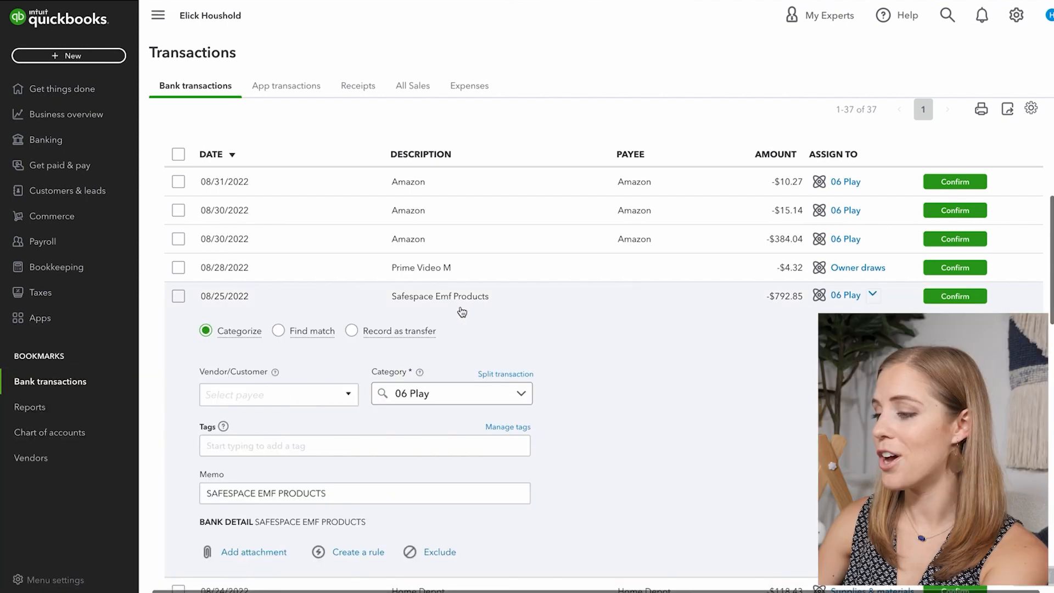
scroll(603, 305, down, 2)
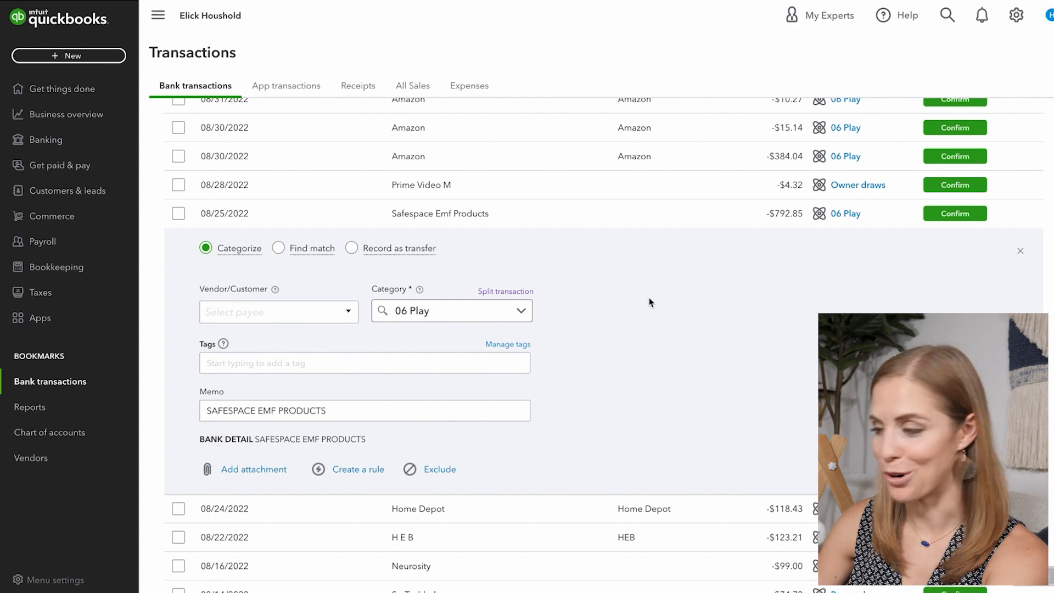
click(407, 312)
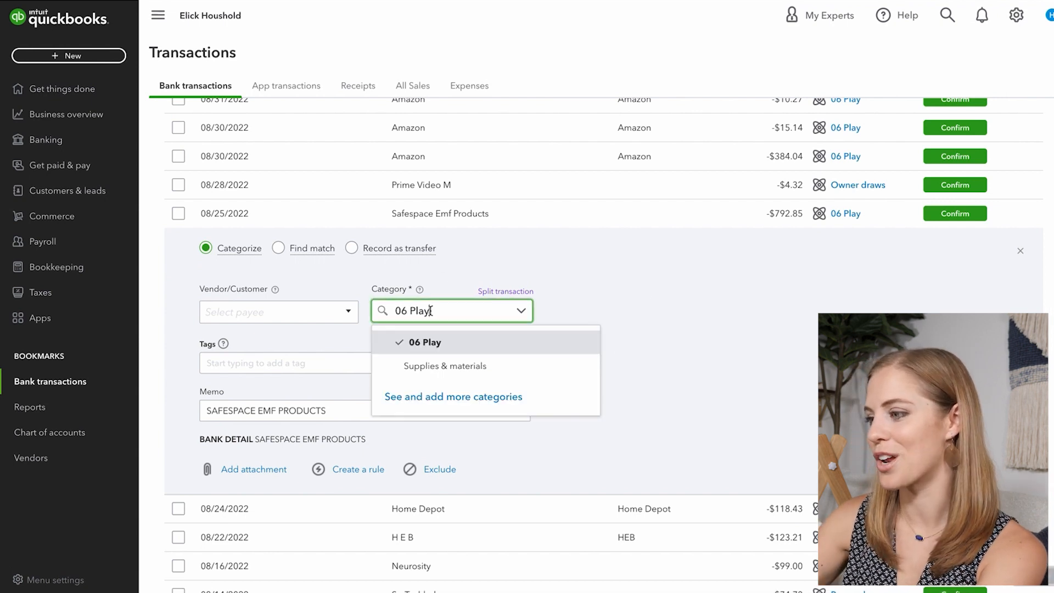
text(home)
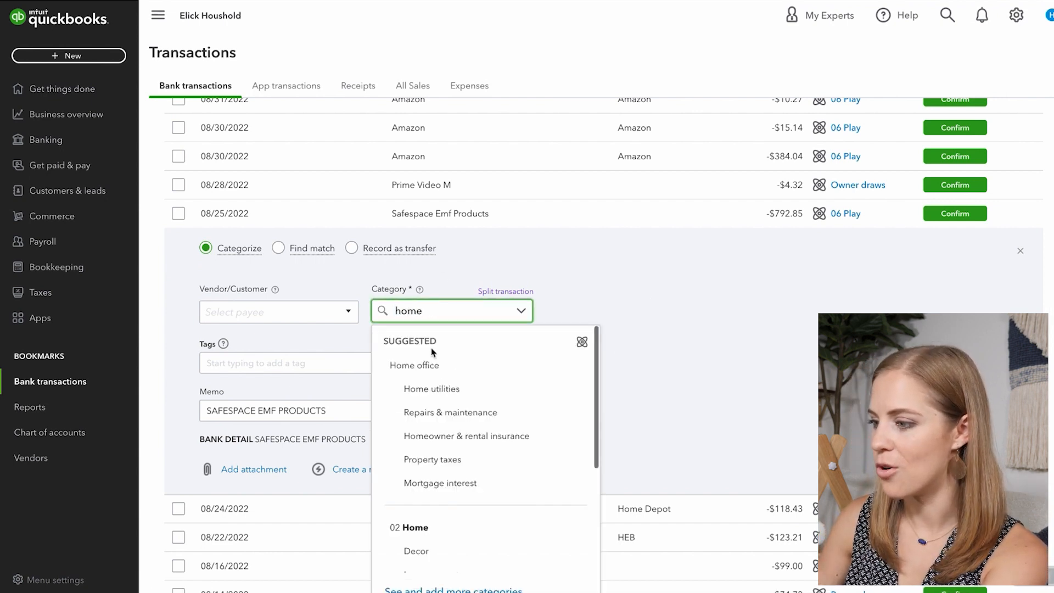
scroll(411, 521, down, 3)
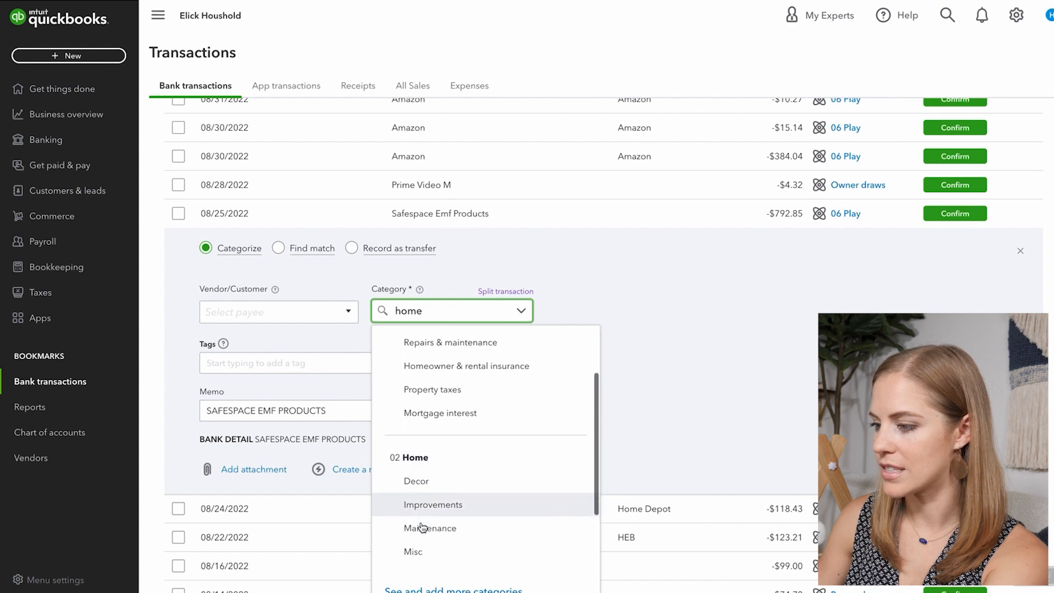
click(427, 483)
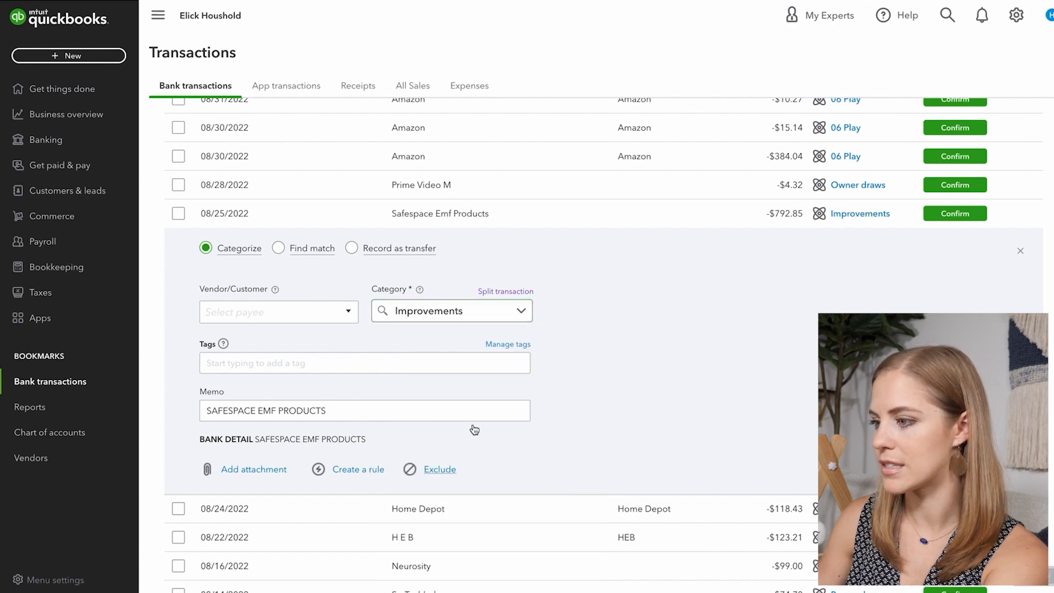
click(985, 471)
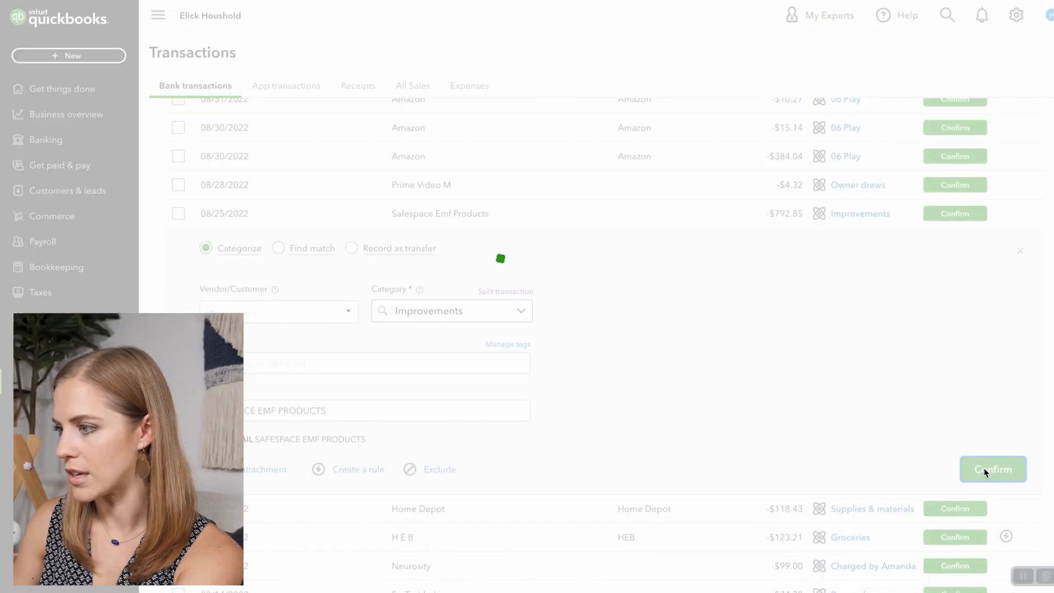
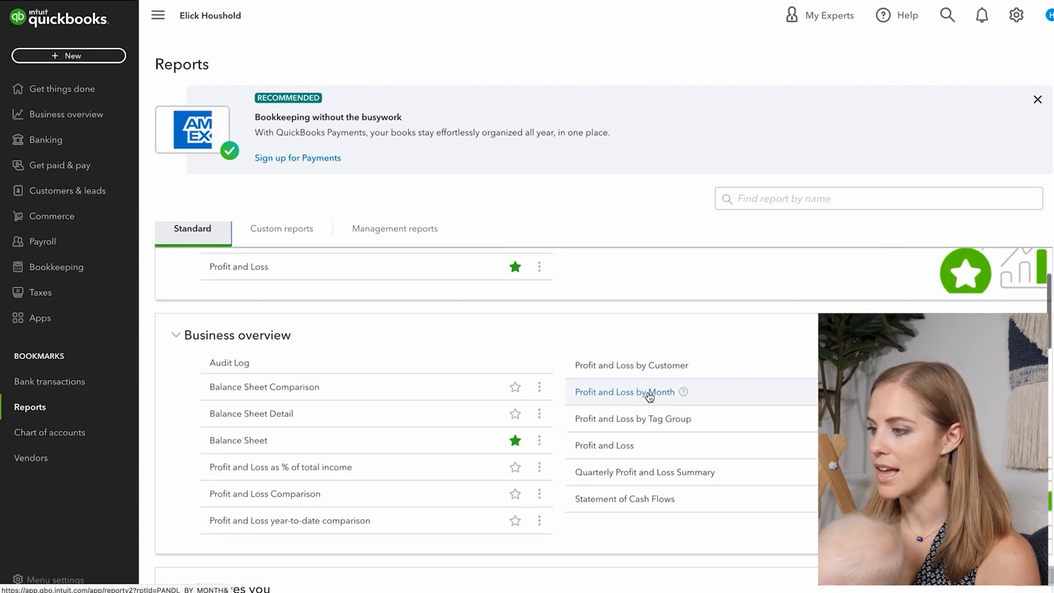
Mark the Profit and Loss by Month report as a favorite, and open it to examine its income and expense rows.
click(881, 392)
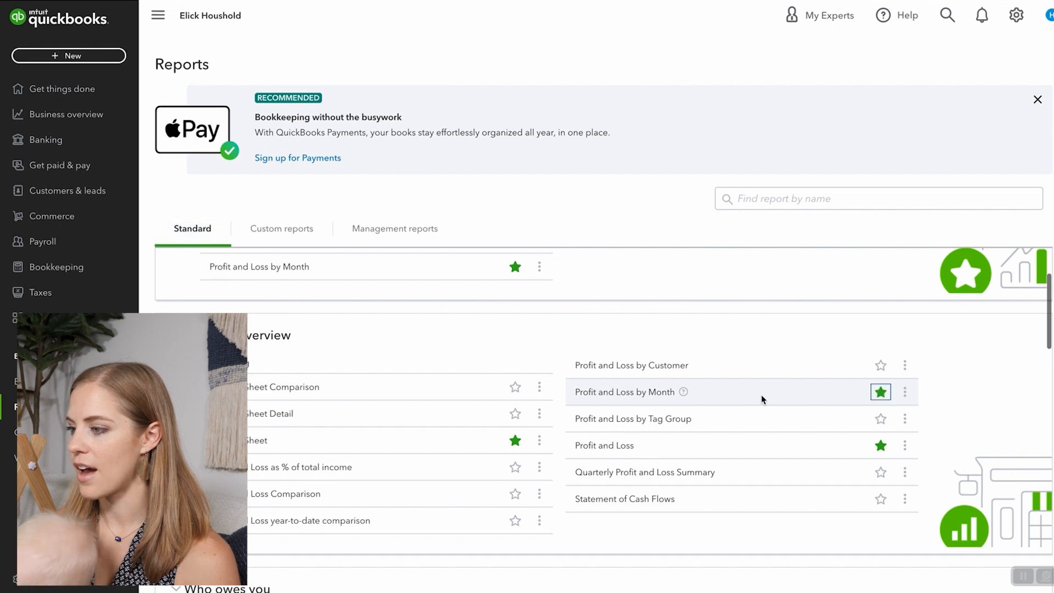
click(596, 393)
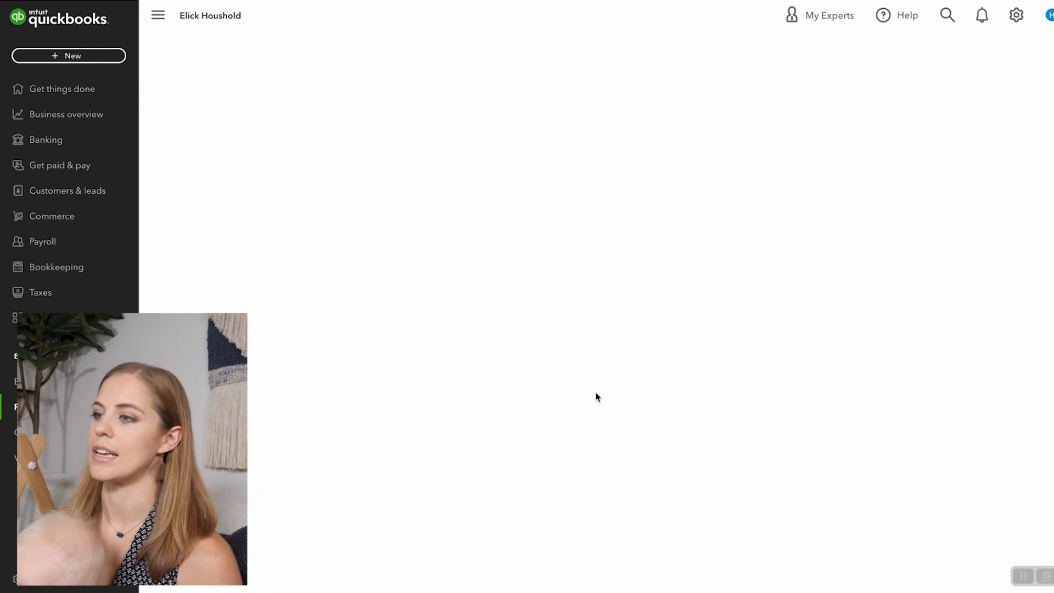
scroll(595, 391, down, 10)
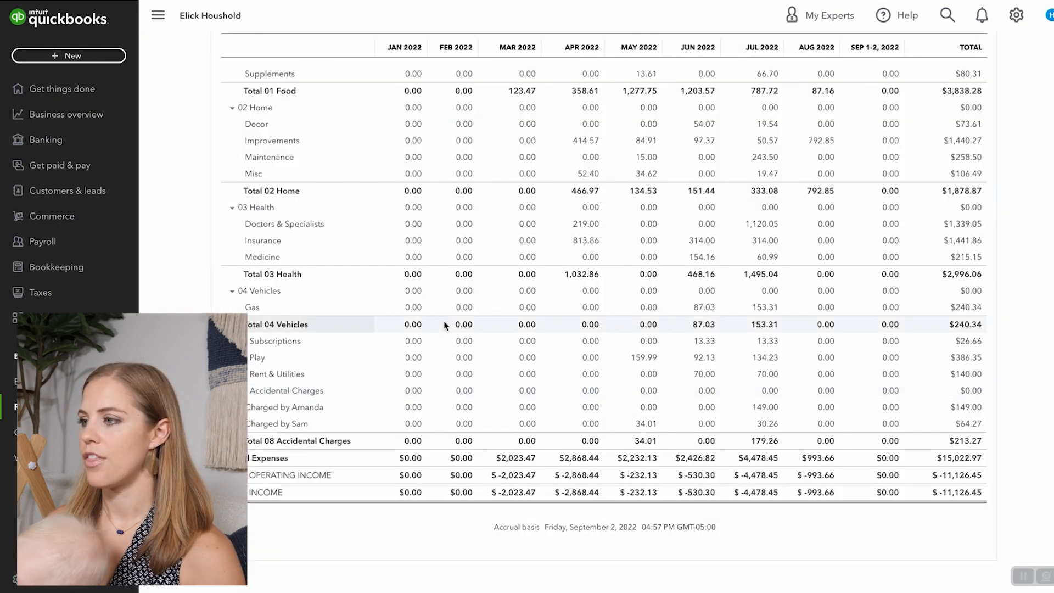
scroll(445, 324, up, 10)
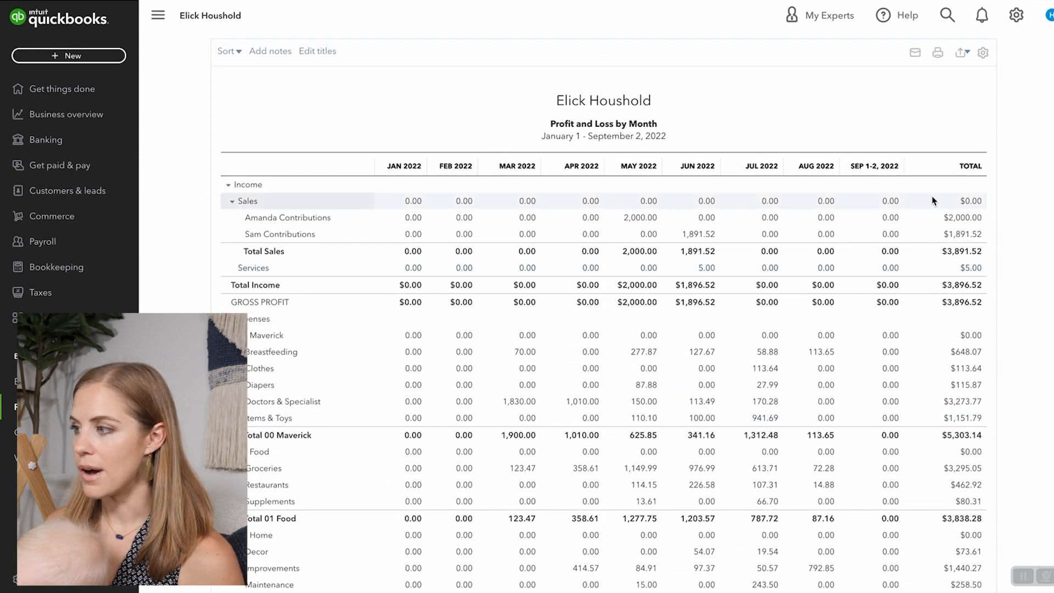
scroll(346, 98, up, 3)
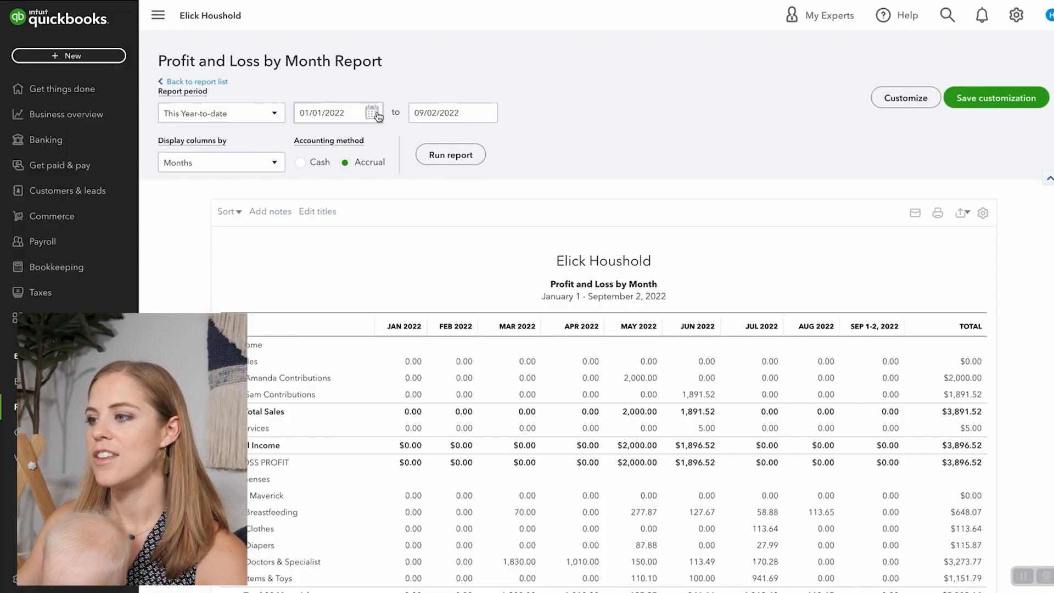
Set the start date of the Profit and Loss by Month report to 08/01/2022.
click(372, 113)
click(414, 145)
click(414, 145)
click(414, 145)
click(414, 145)
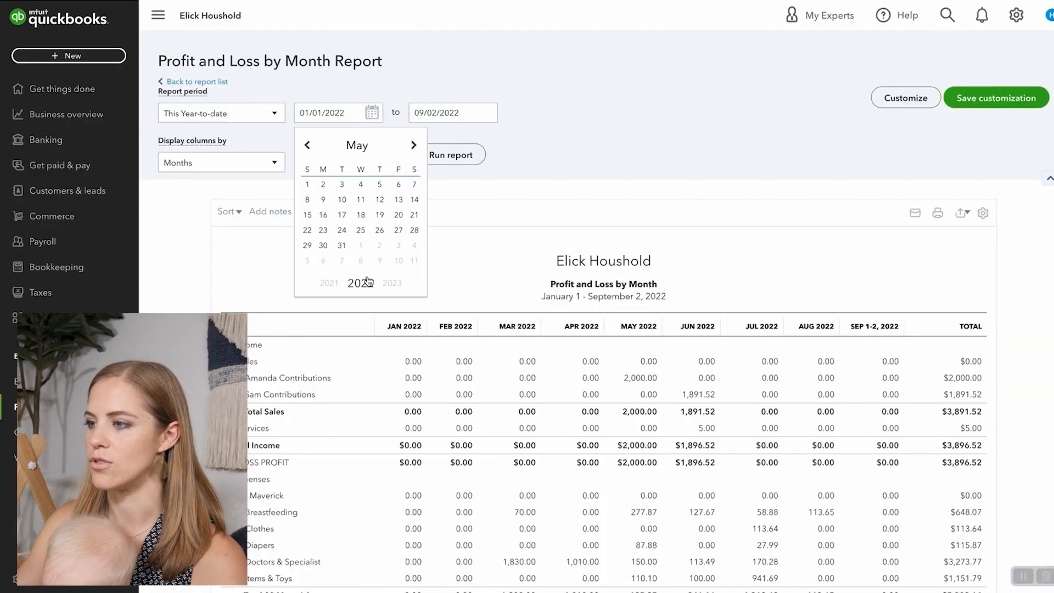
click(413, 145)
click(415, 146)
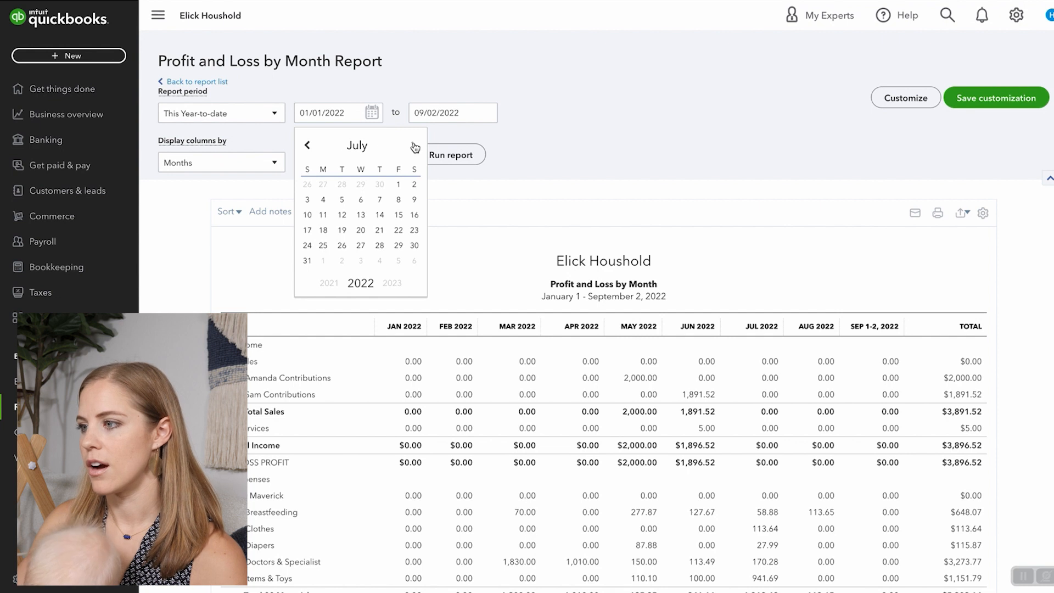
click(415, 146)
click(323, 185)
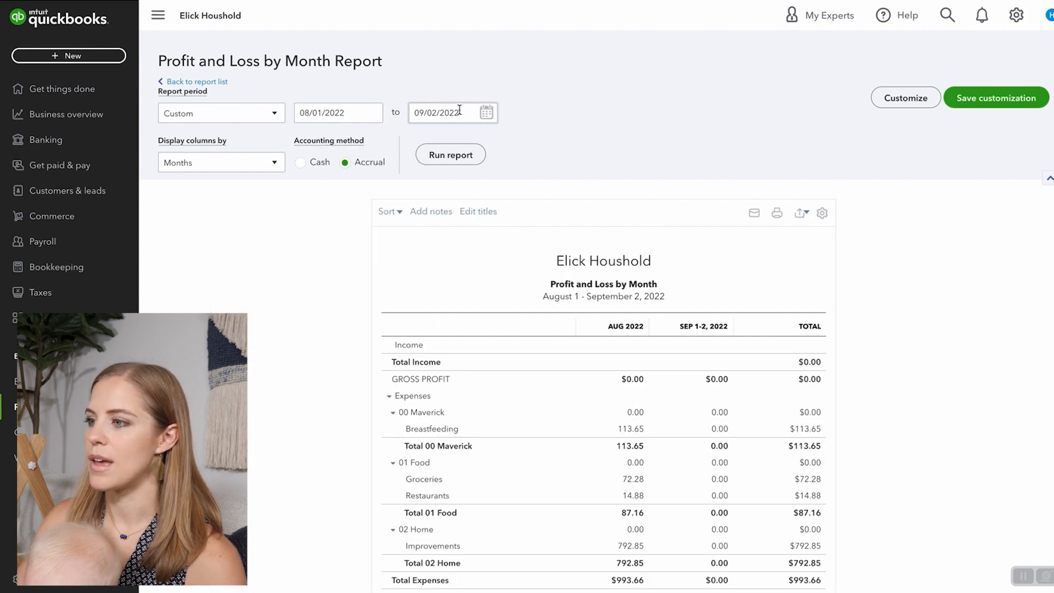
Set the report's end date to 12/31/2022 and run the report.
click(486, 112)
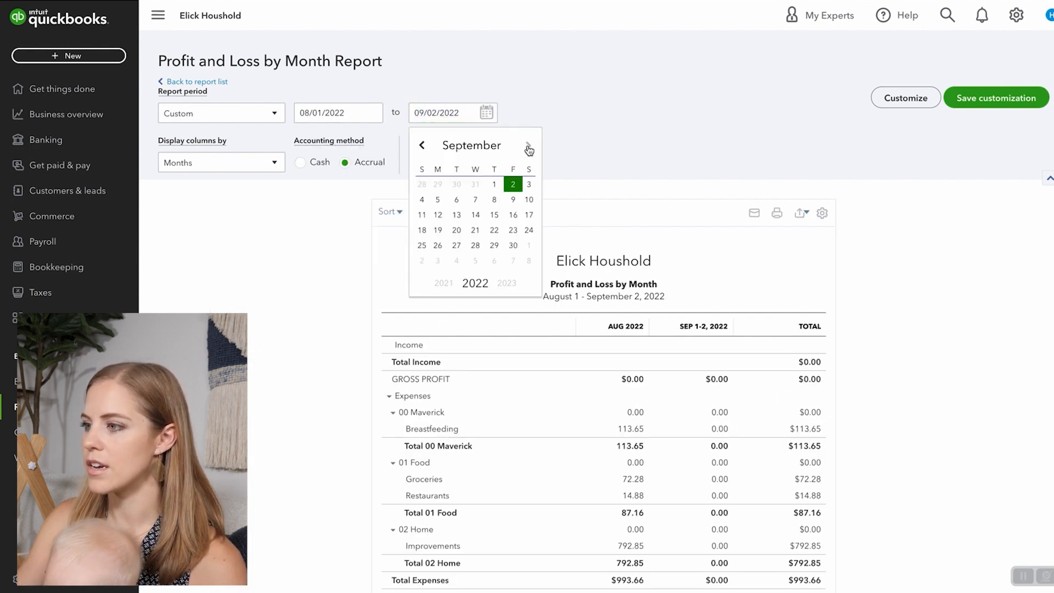
click(528, 146)
click(528, 146)
click(528, 146)
click(529, 245)
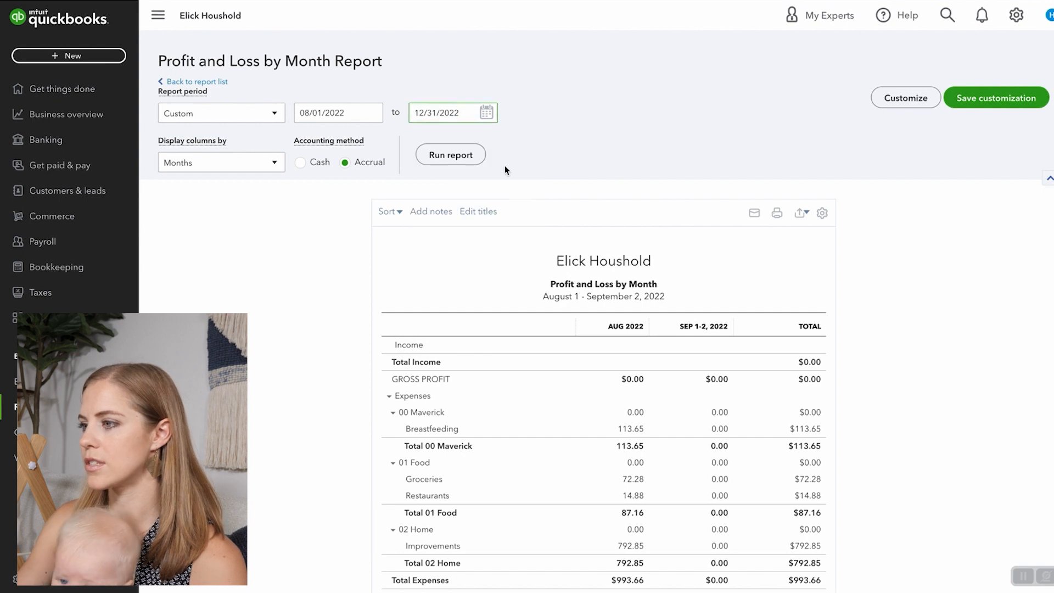
click(450, 155)
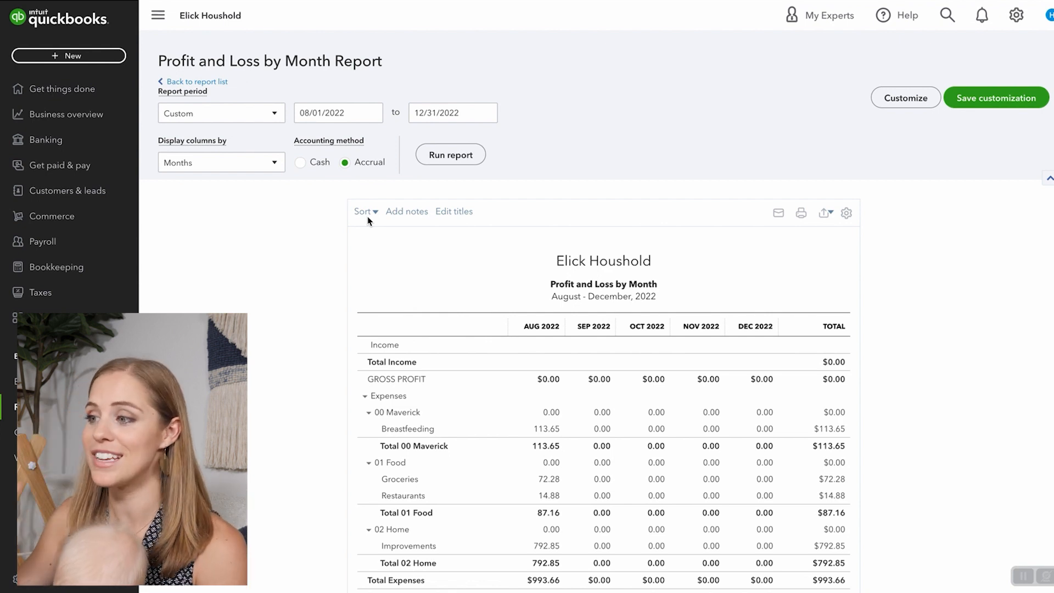
Collapse the 00, 01 Food and 02 Home expense groups in the August to December report.
scroll(342, 329, down, 2)
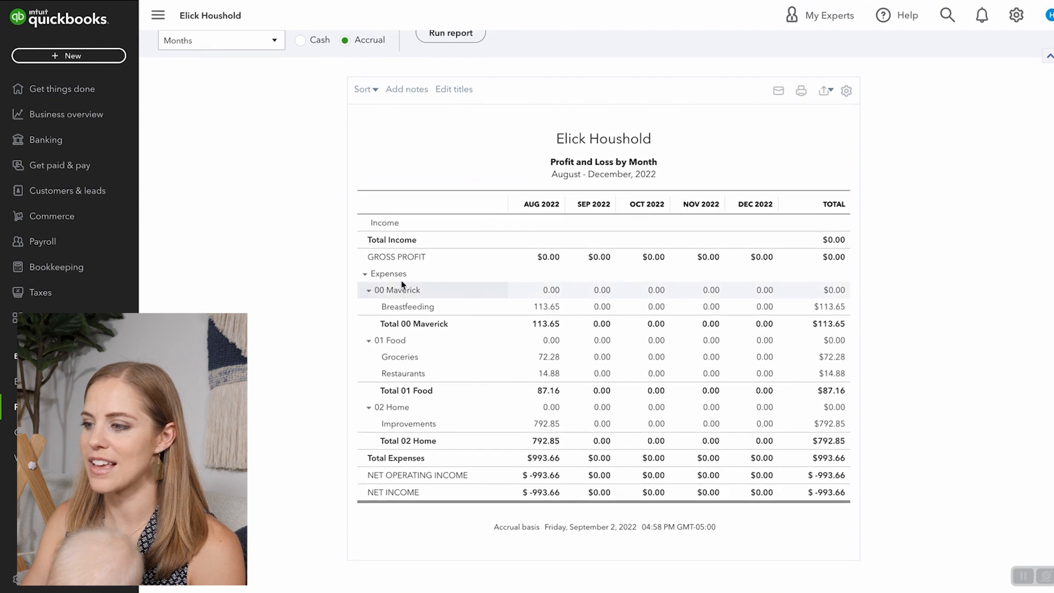
click(369, 341)
scroll(369, 373, up, 2)
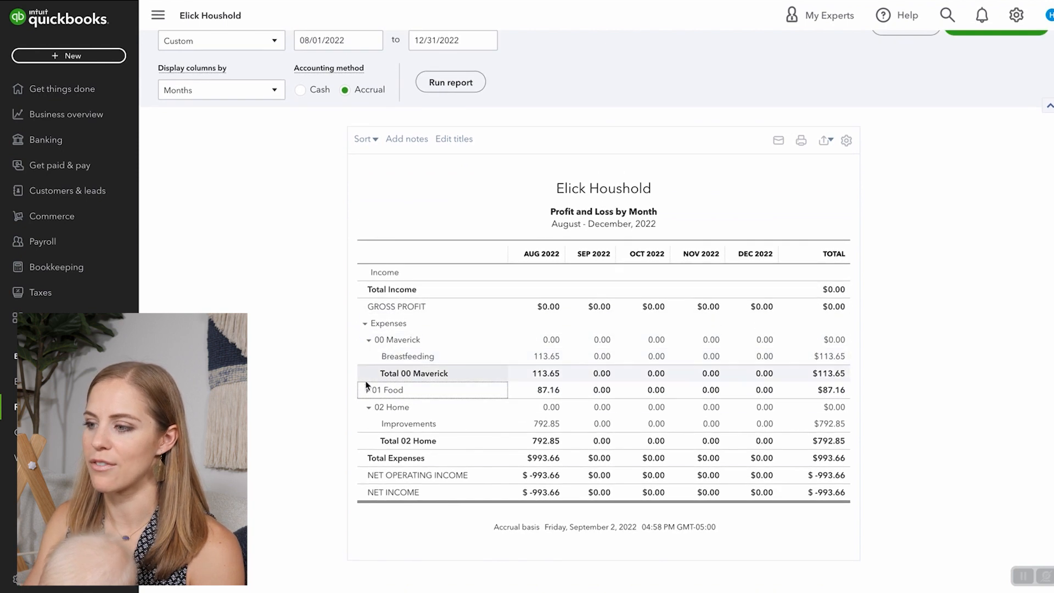
click(368, 439)
click(369, 373)
scroll(365, 377, up, 1)
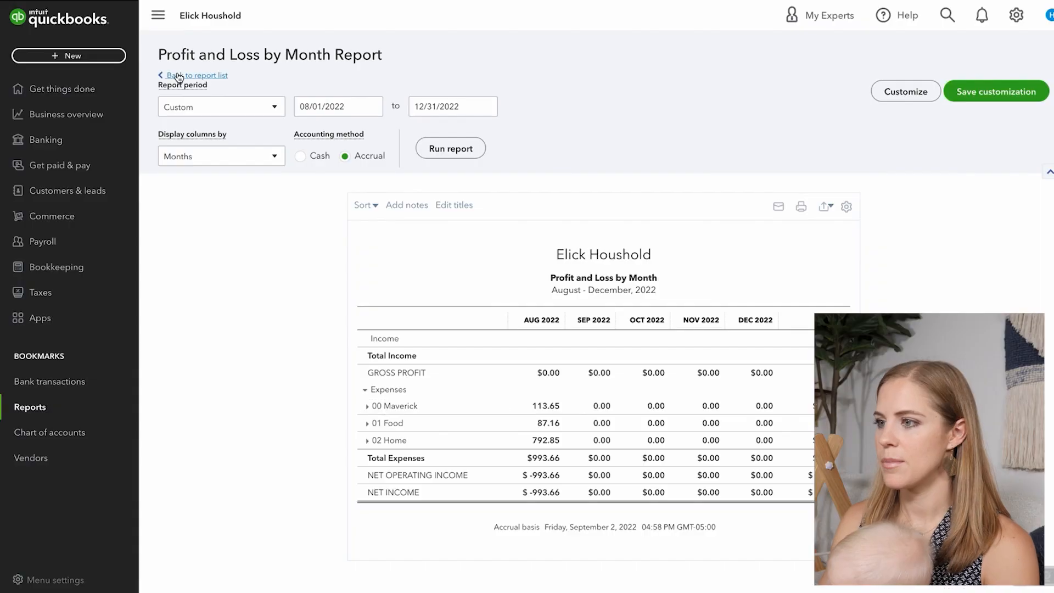
Return to the report list and open the saved custom Profit and Loss by Month report for March 1 to July 30, 2022.
click(178, 77)
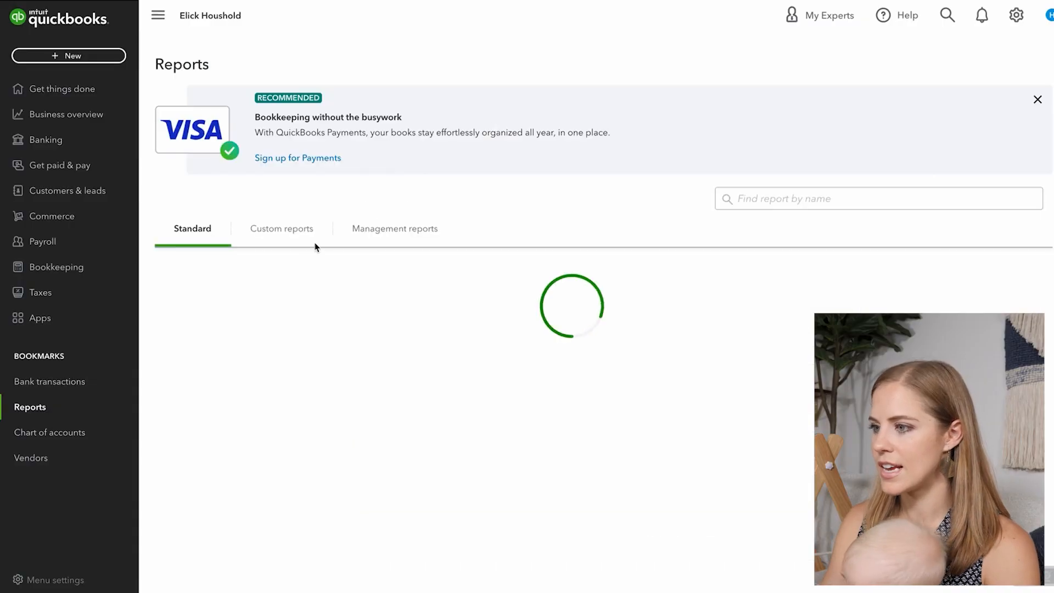
click(303, 230)
click(237, 312)
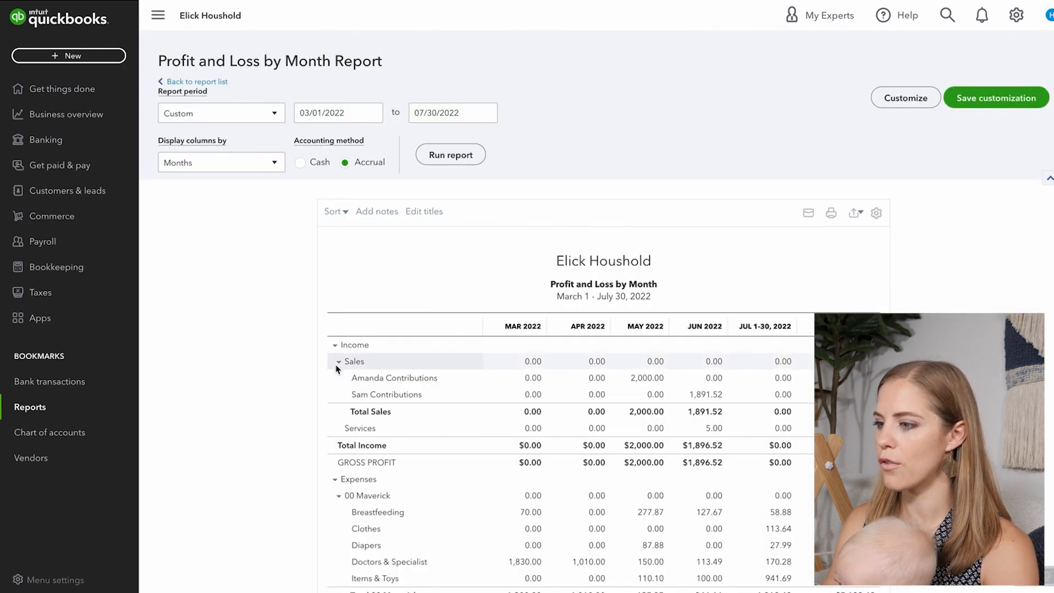
Collapse the Sales income group and the 00, 01 Food, 02 Home, 03 Health, 04 Vehicles and 08 Accidental Charges expense groups.
click(337, 361)
click(332, 428)
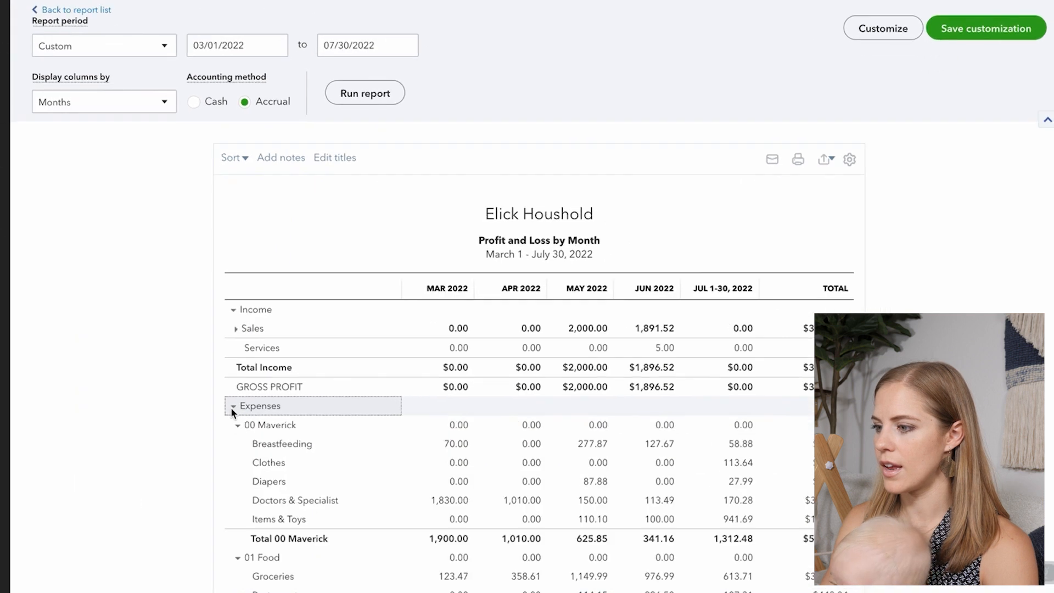
click(338, 446)
click(23, 405)
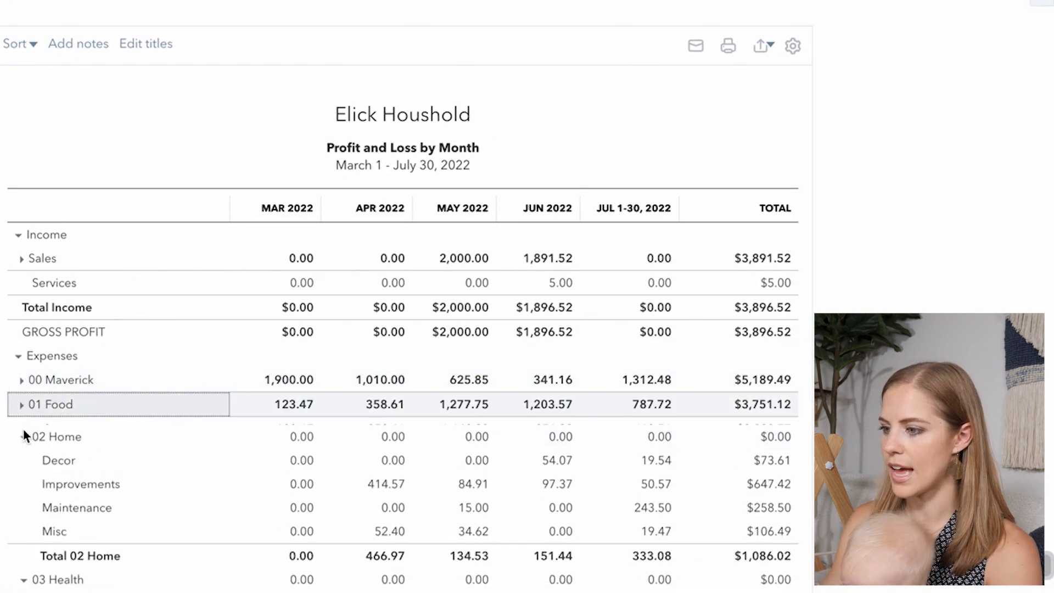
click(23, 429)
scroll(23, 426, down, 1)
click(24, 422)
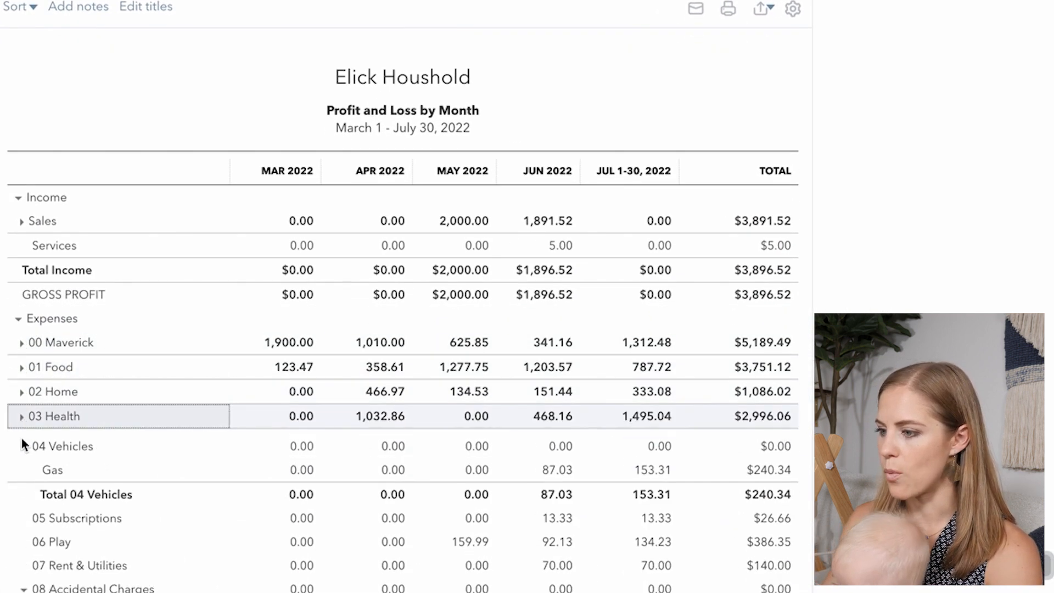
click(24, 440)
scroll(22, 519, down, 2)
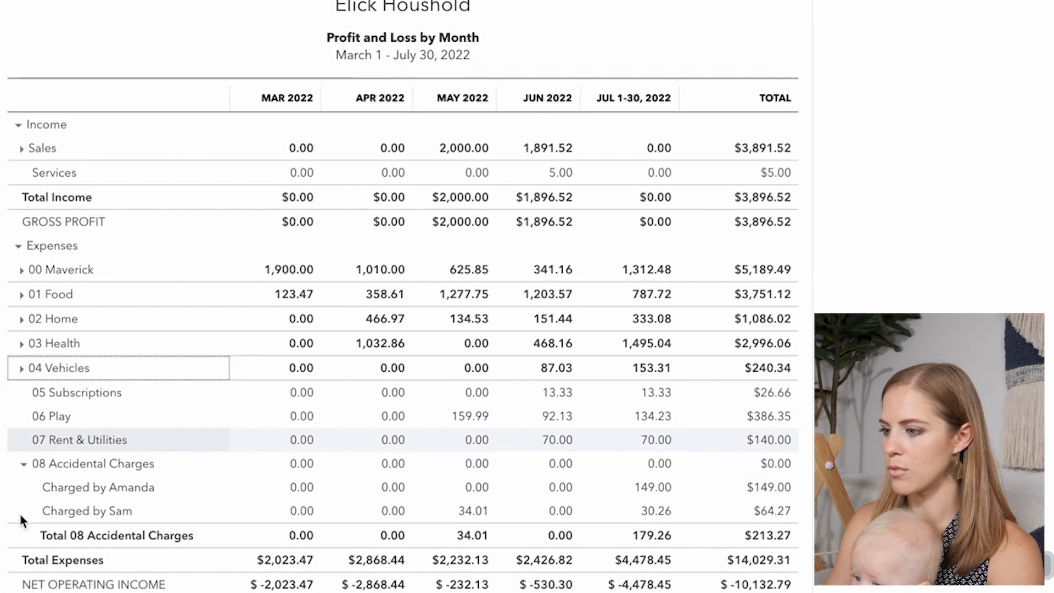
click(24, 460)
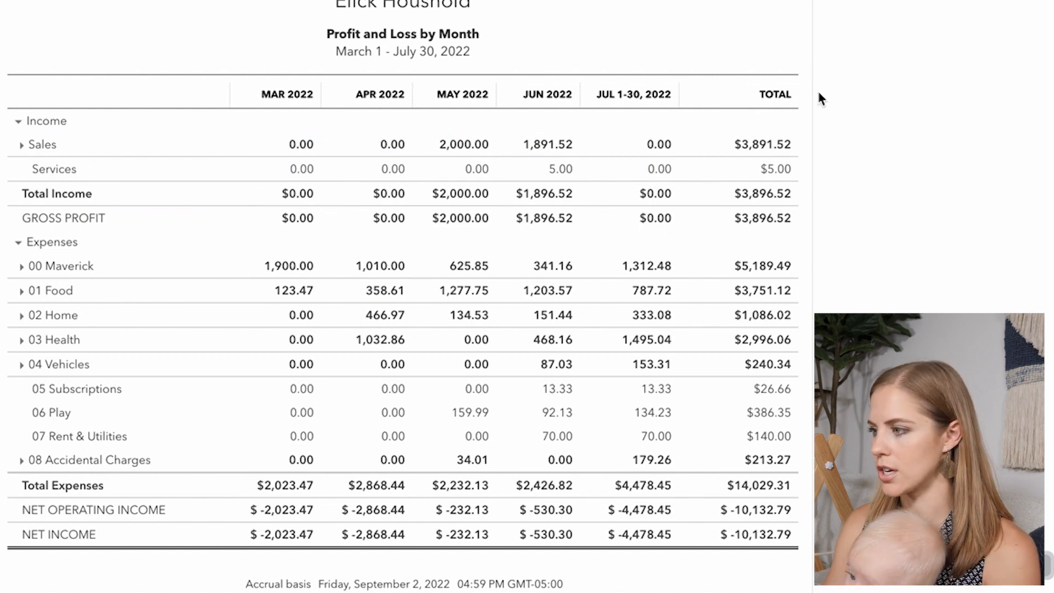
Examine the Sales total, then expand the 00 expense group and review its March and total amounts alongside the other expense categories.
drag(730, 144, 795, 142)
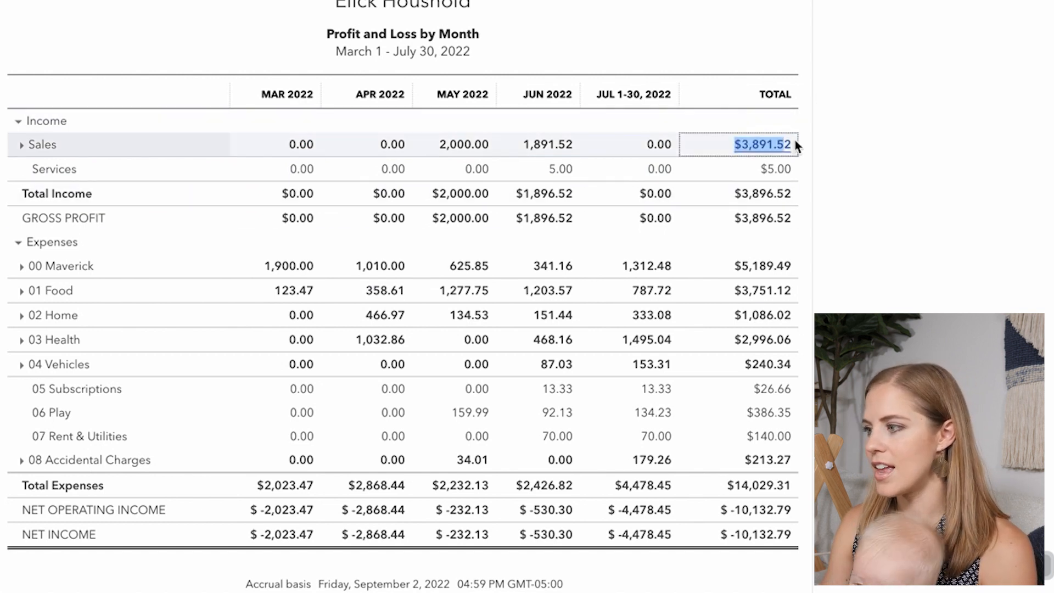
click(838, 140)
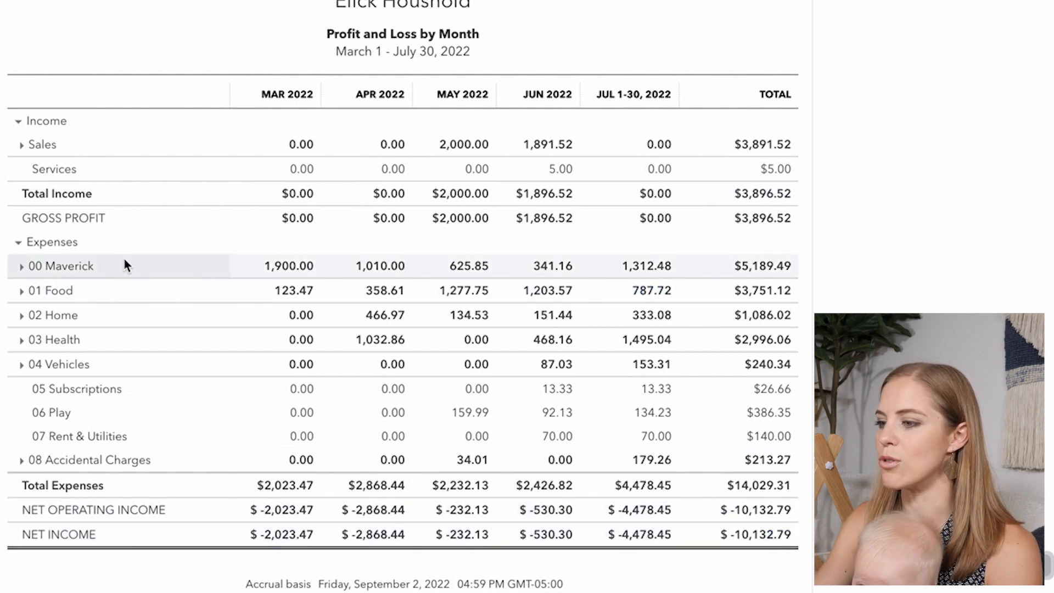
double_click(247, 268)
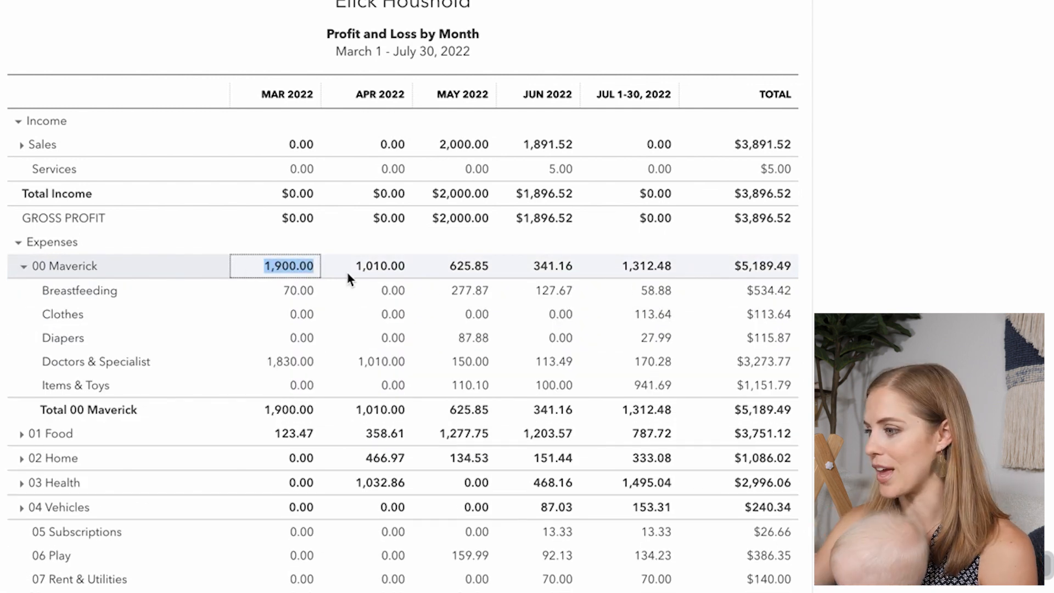
double_click(716, 266)
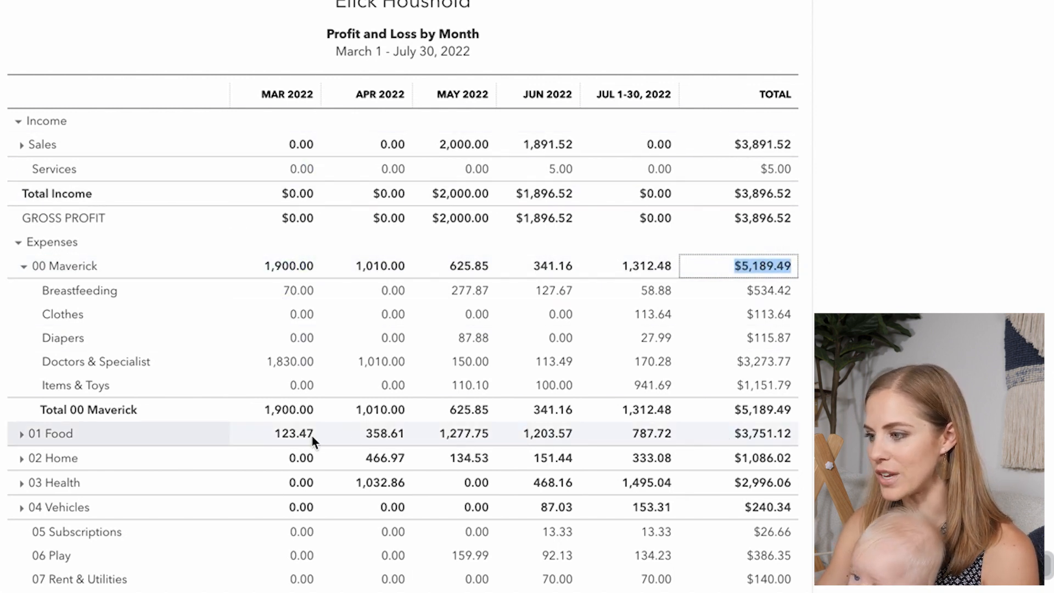
scroll(341, 434, down, 2)
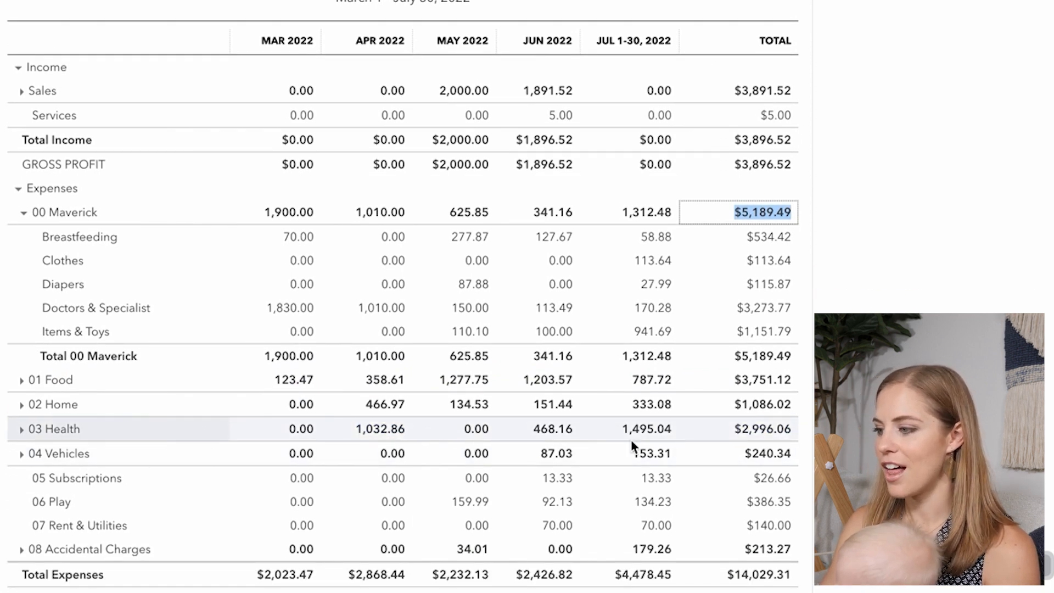
scroll(631, 439, down, 4)
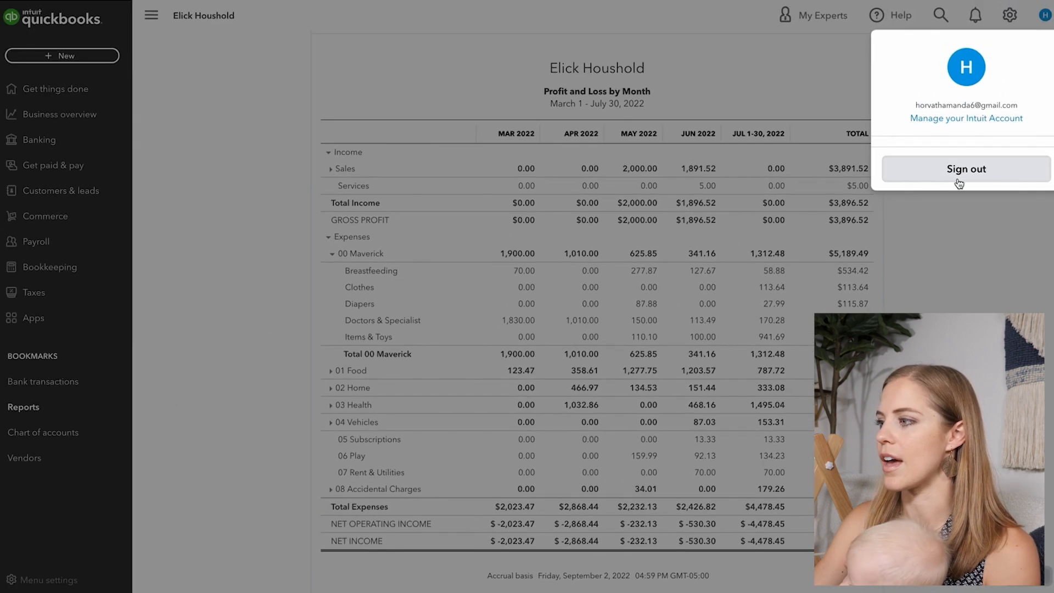
Sign out of the household books, sign in to the business company and review income accounts 4200 to 4700 on its Profit and Loss report.
click(958, 179)
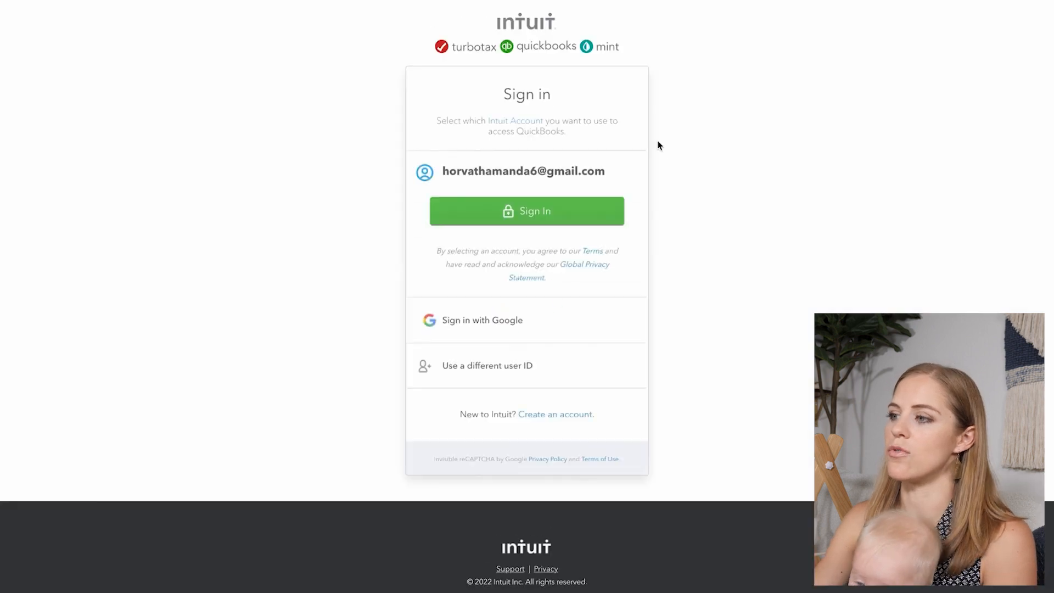
click(494, 214)
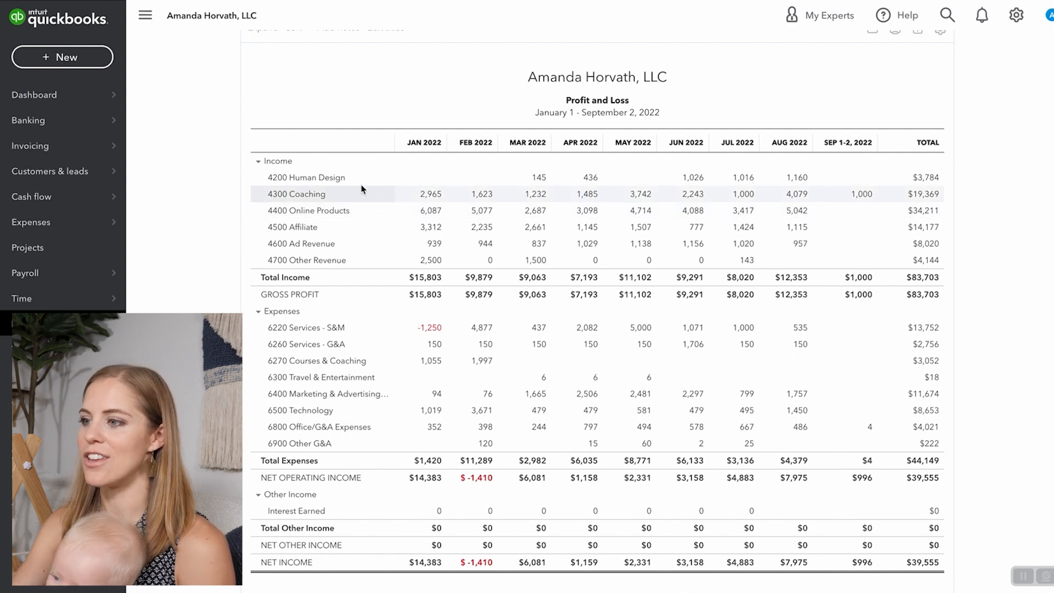
drag(267, 177, 344, 260)
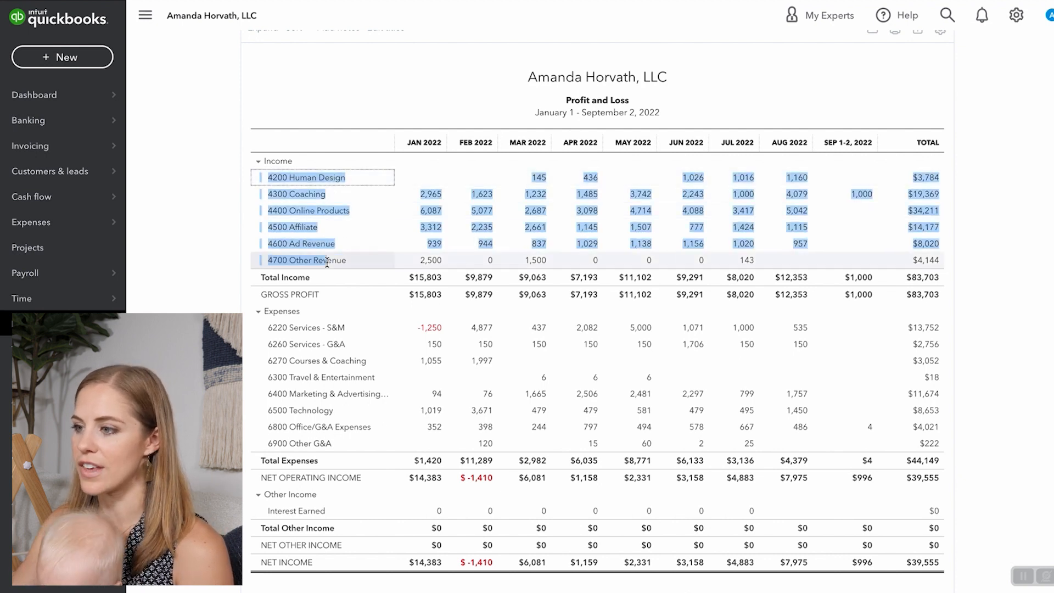
click(178, 244)
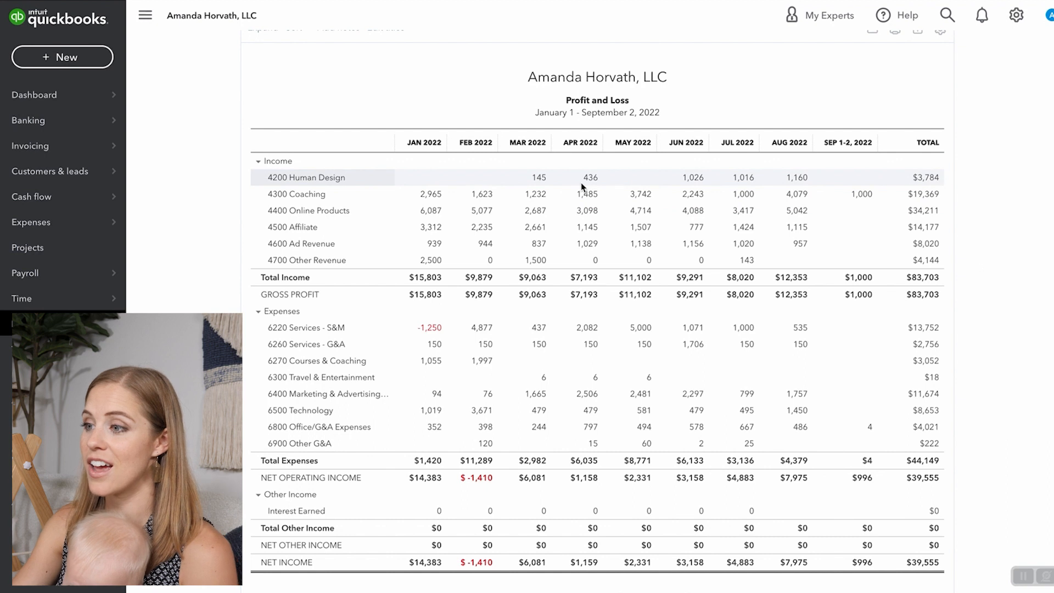